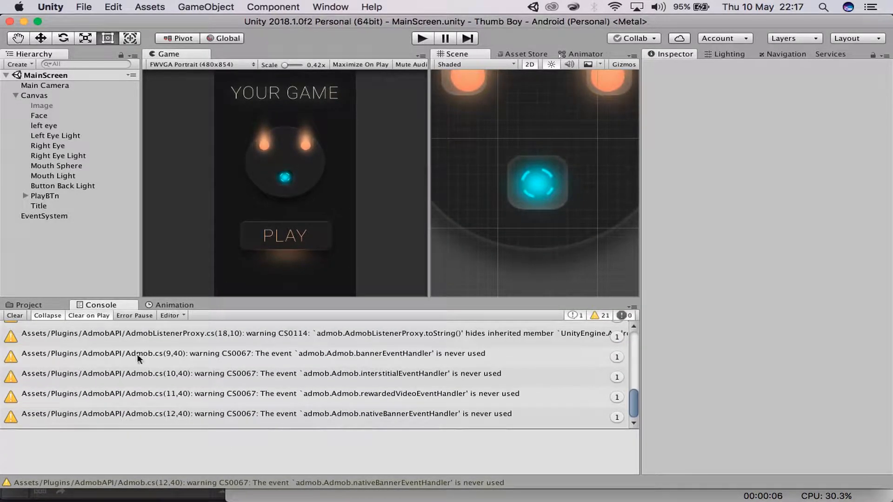
# - Show the project's assets and inspect the main menu in a maximized Game view, restoring the layout when done
pyautogui.click(26, 305)
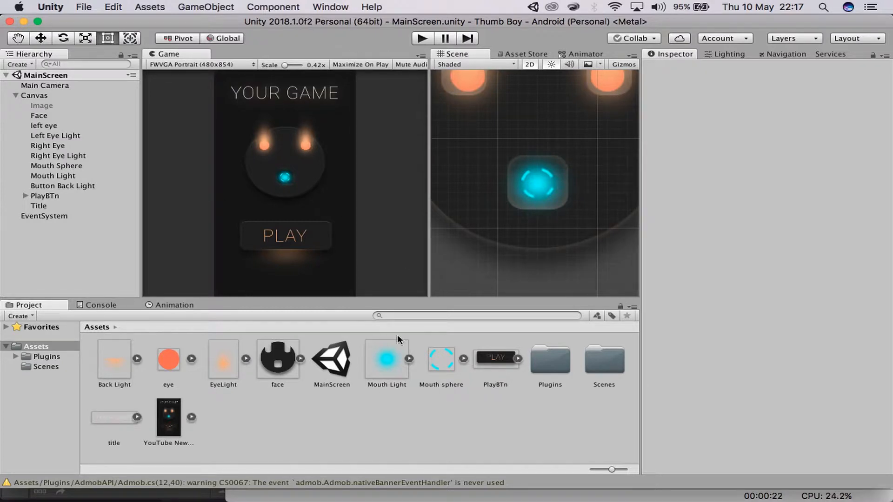
pyautogui.hotkey('shift', 'space')
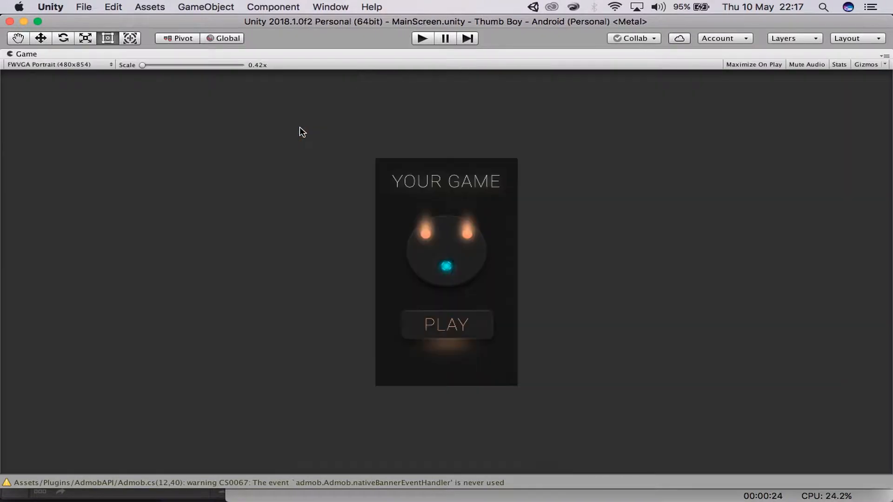
pyautogui.moveTo(191, 66); pyautogui.dragTo(72, 77)
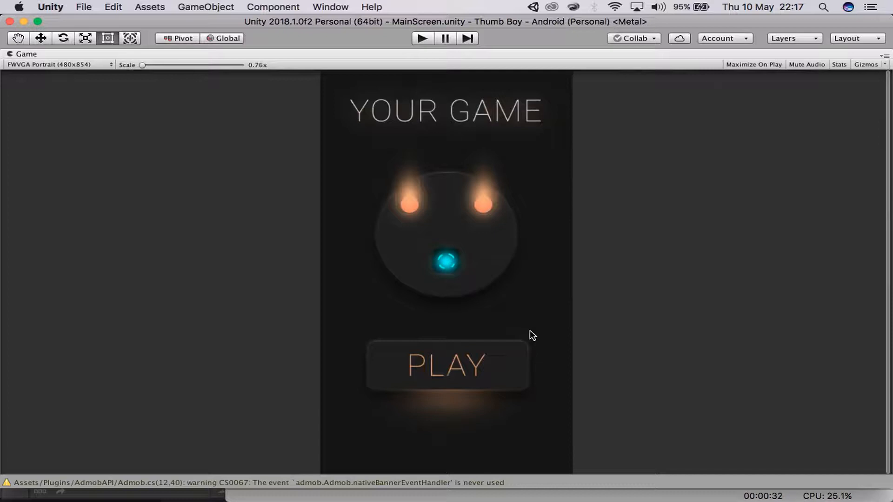
pyautogui.hotkey('shift', 'space')
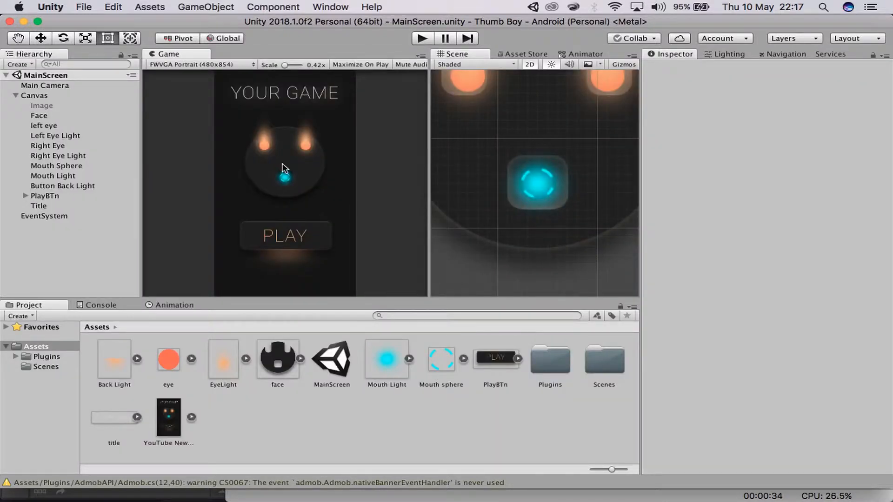
# - Delete the Text child of the PlayBTn button and collapse the Canvas in the hierarchy
pyautogui.click(31, 195)
pyautogui.click(24, 195)
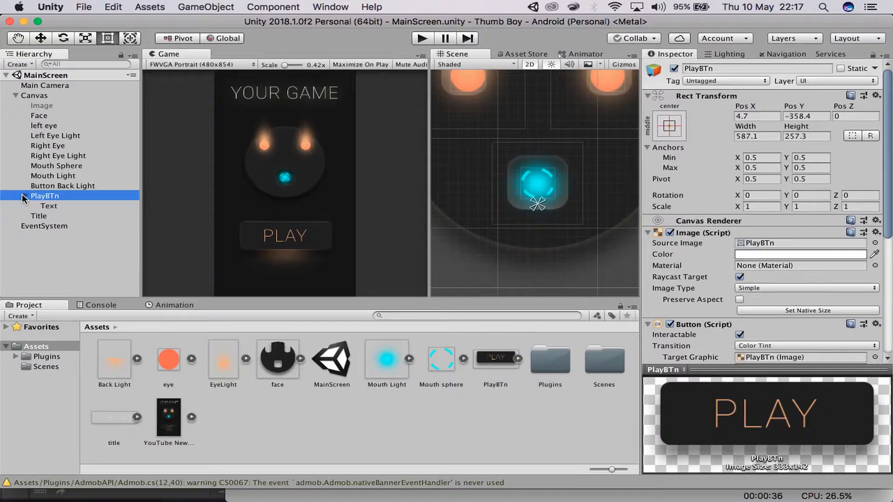
pyautogui.click(57, 205)
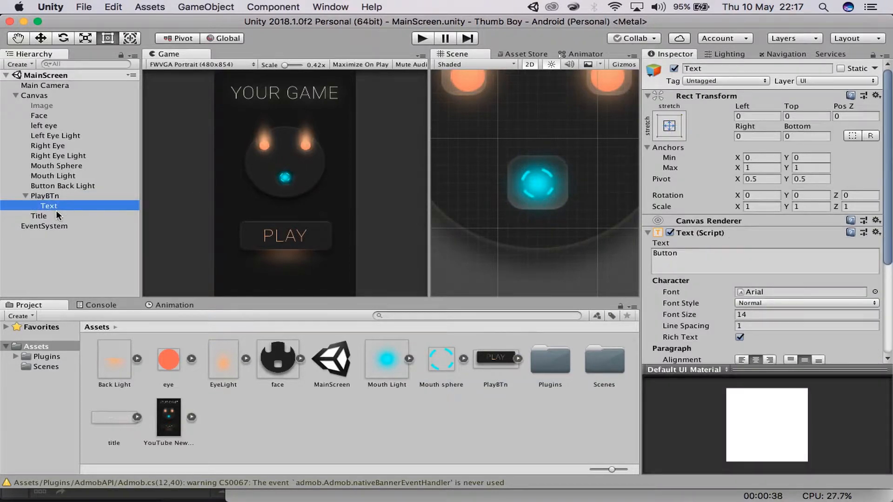
pyautogui.rightClick(56, 207)
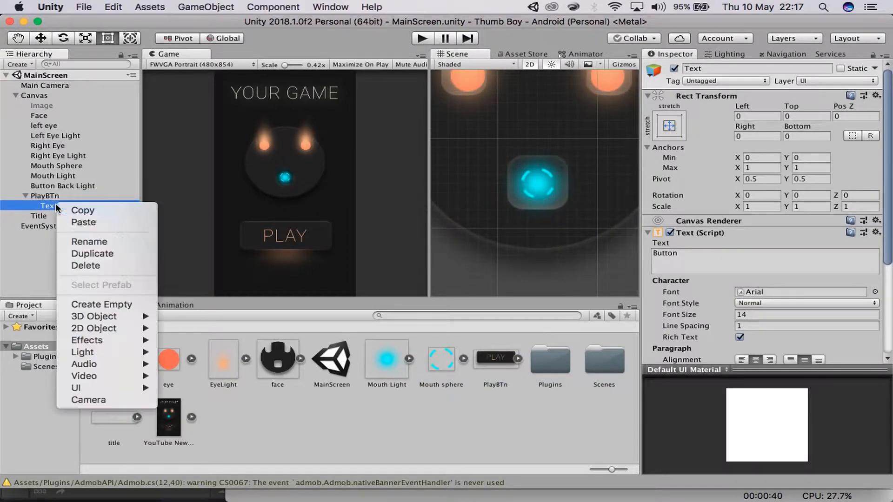
pyautogui.click(82, 263)
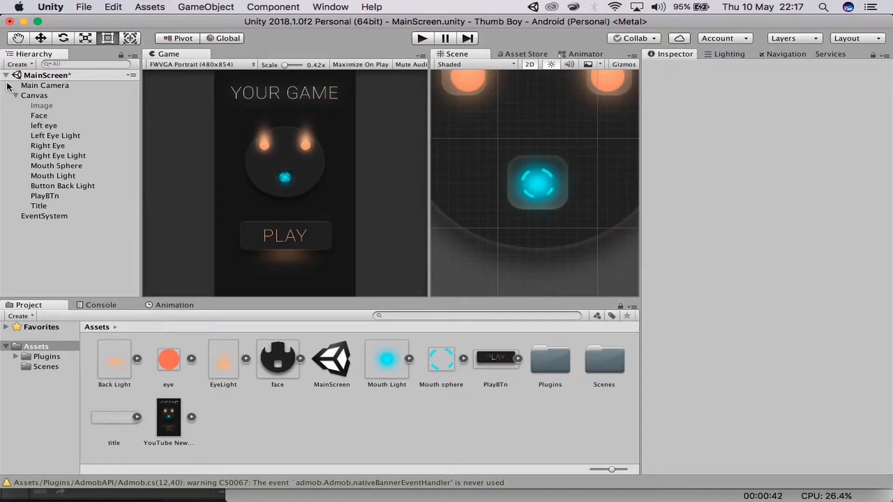
pyautogui.click(16, 96)
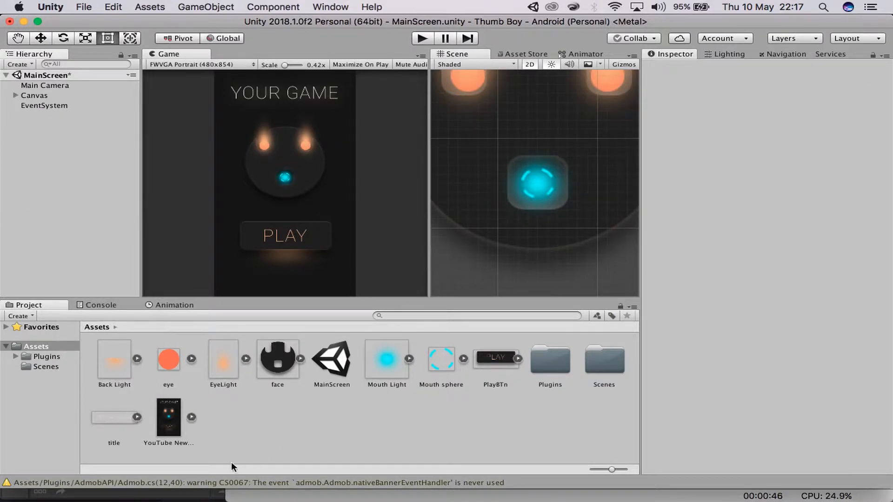
# - Switch to Photoshop and examine the YouTube New Vid.psd menu mockup and its layers at several zoom levels
pyautogui.click(188, 493)
pyautogui.scroll(3, 454, 214)
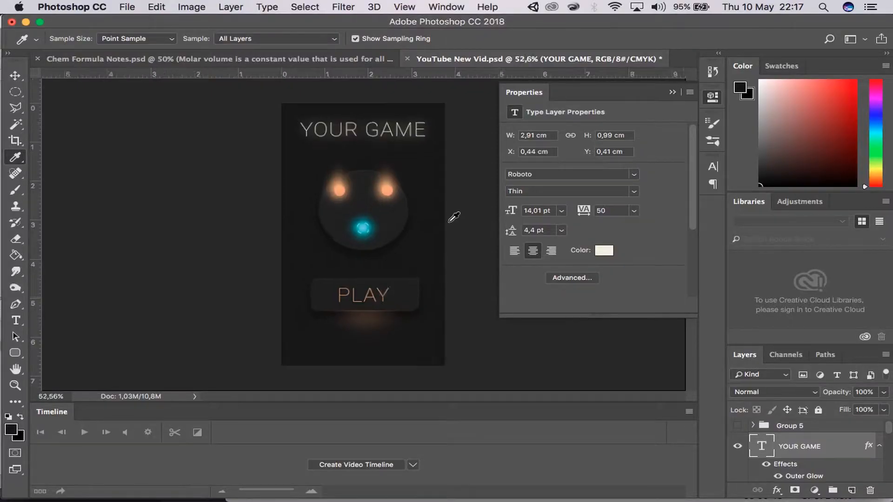
pyautogui.scroll(-4, 453, 217)
pyautogui.press('super+minus')
pyautogui.press('super+minus')
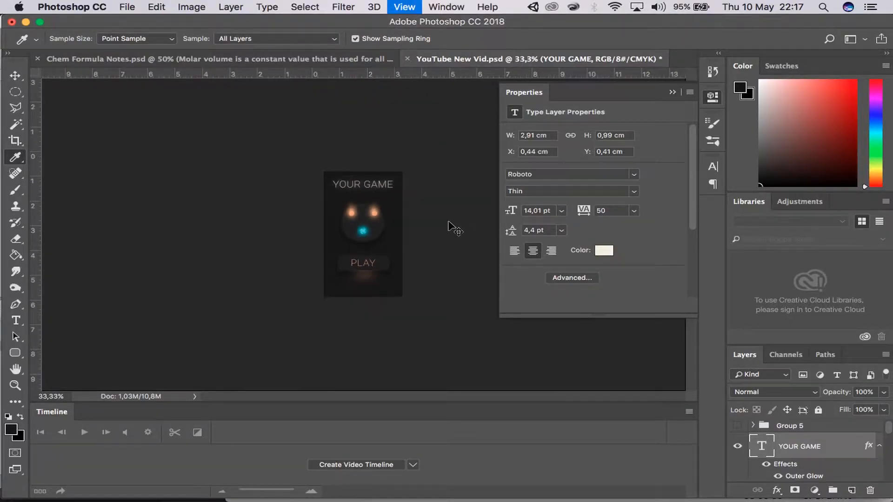
pyautogui.press('super+equal')
pyautogui.press('super+equal')
pyautogui.press('super+equal')
pyautogui.press('super+equal')
pyautogui.press('super+equal')
pyautogui.press('super+minus')
pyautogui.press('super+minus')
pyautogui.press('super+minus')
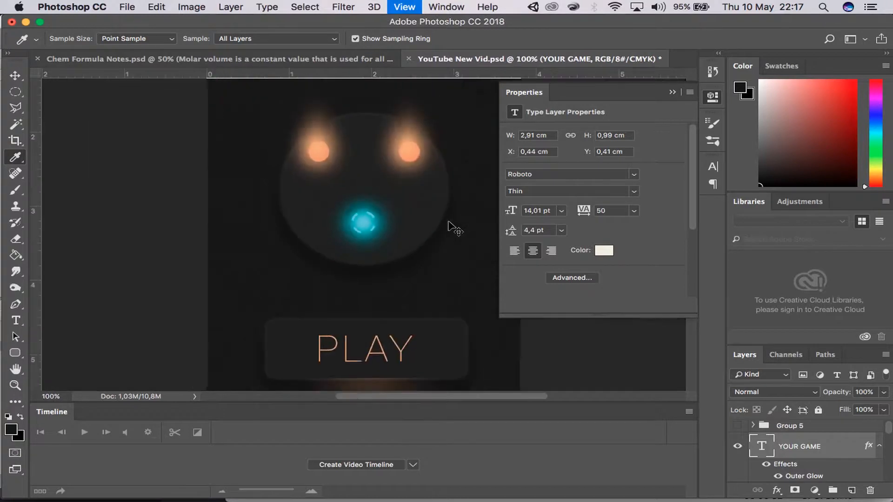
pyautogui.press('super+equal')
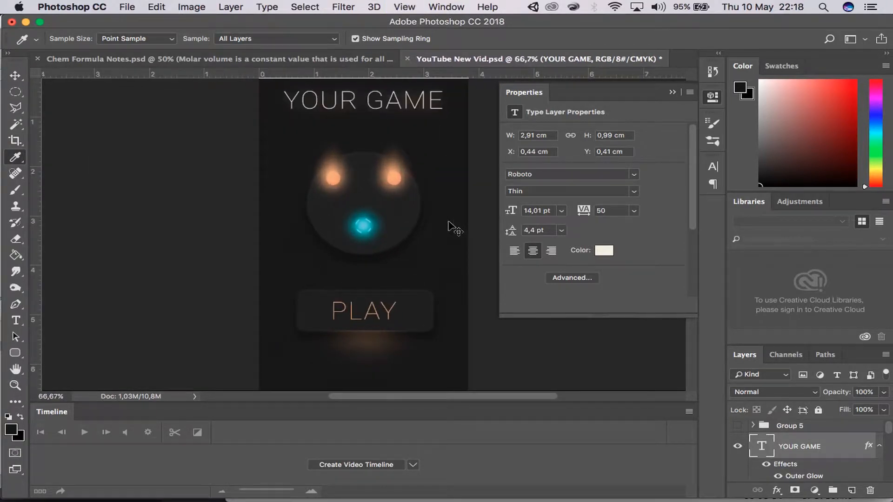
pyautogui.press('super+minus')
pyautogui.press('super+equal')
pyautogui.press('super+minus')
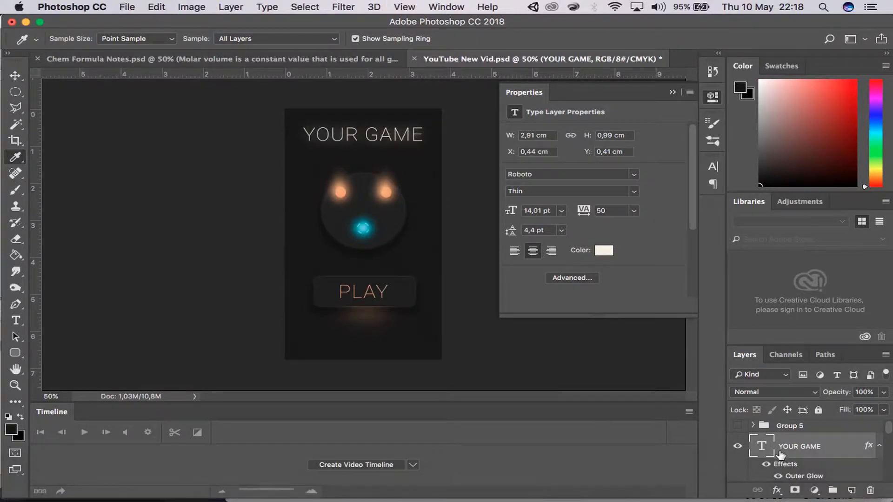
pyautogui.scroll(-3, 783, 449)
pyautogui.scroll(-5, 786, 451)
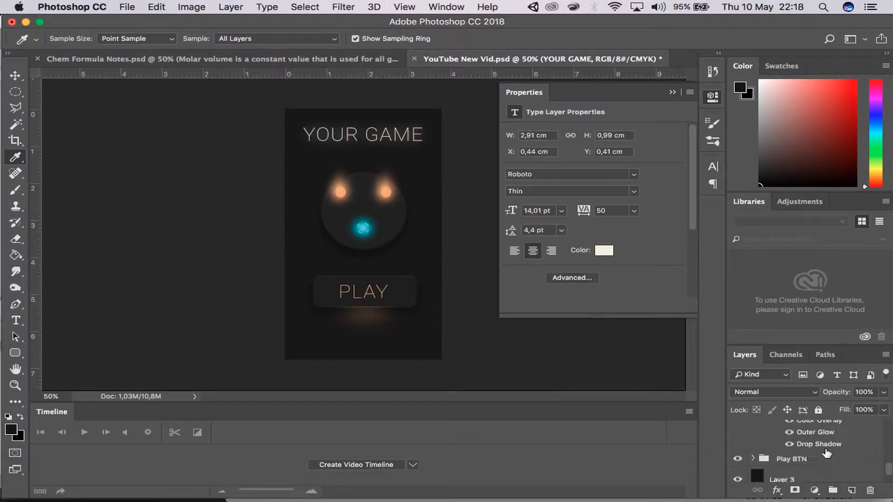
pyautogui.click(15, 75)
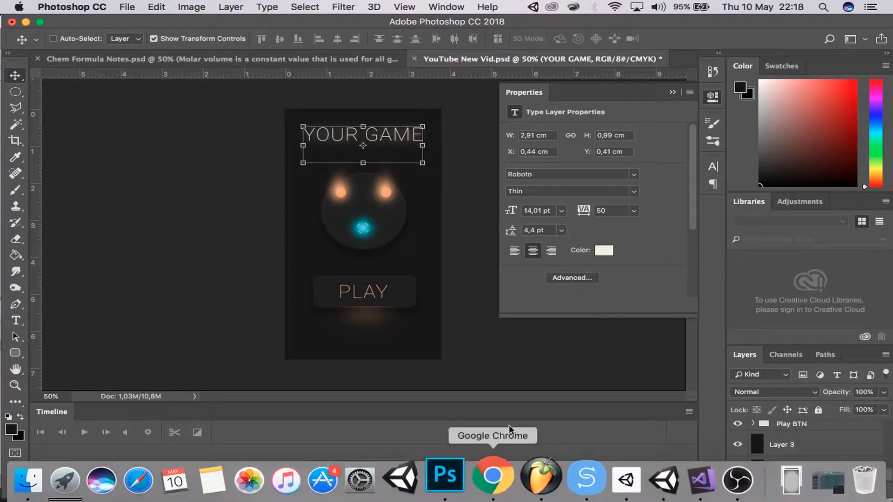
pyautogui.moveTo(526, 500)
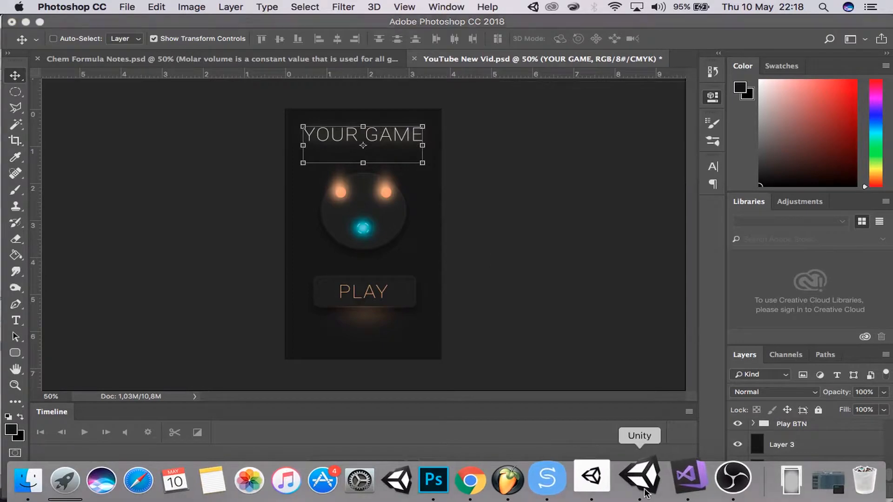
# - Switch back to Unity and review the Canvas's UI scale mode and Pixel Perfect setting
pyautogui.click(623, 479)
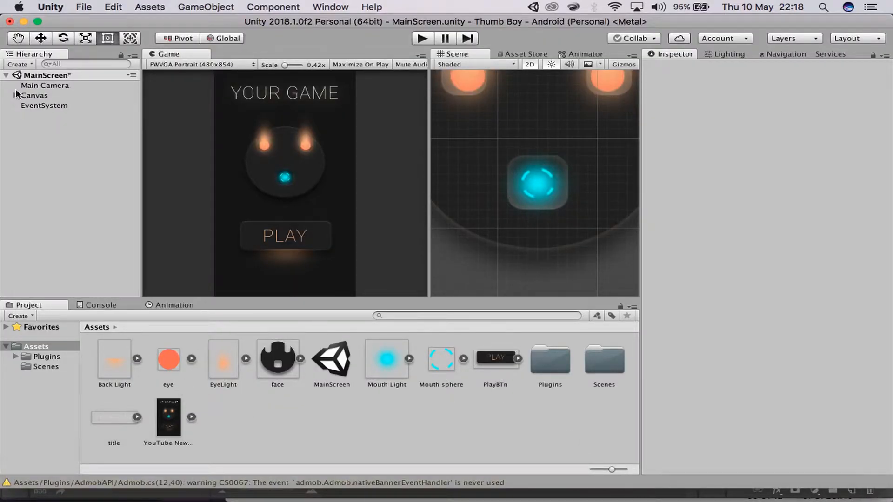
pyautogui.click(38, 95)
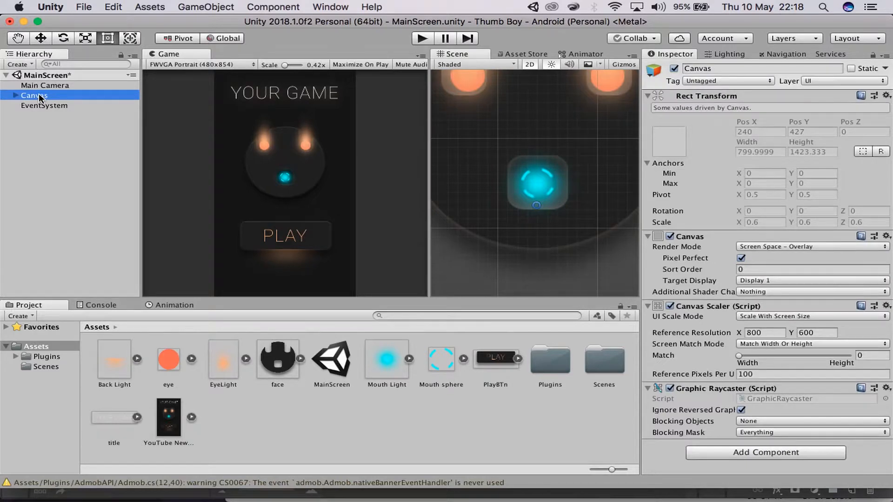
pyautogui.click(763, 312)
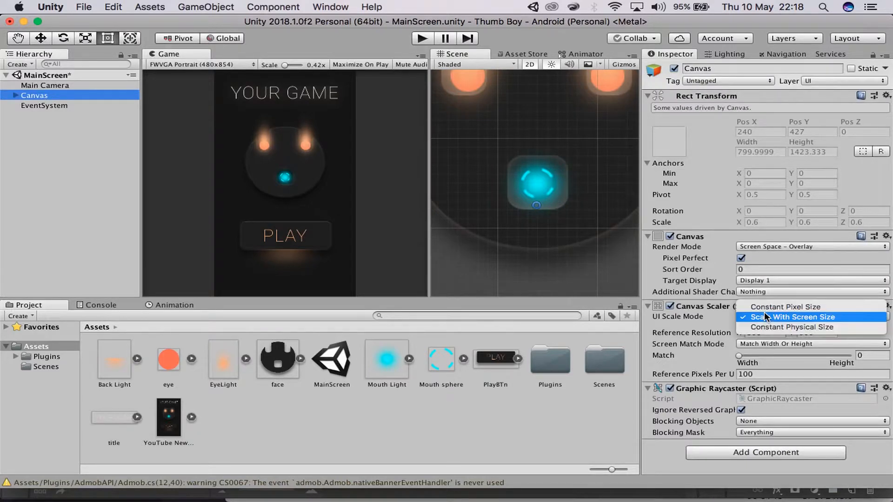
pyautogui.click(704, 326)
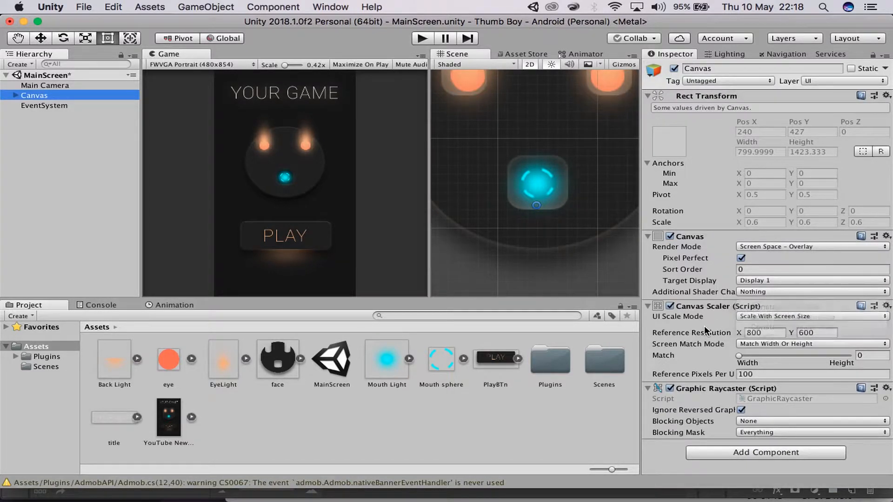
pyautogui.click(741, 259)
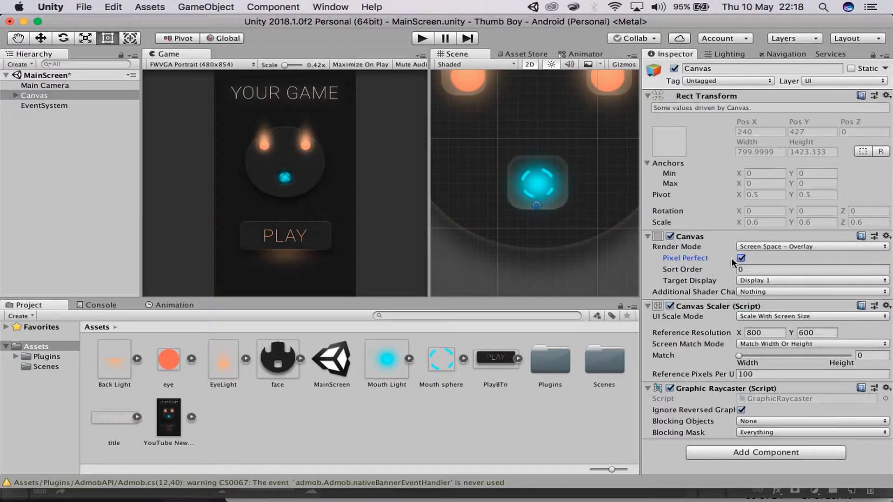
pyautogui.click(741, 258)
pyautogui.click(14, 95)
pyautogui.click(14, 96)
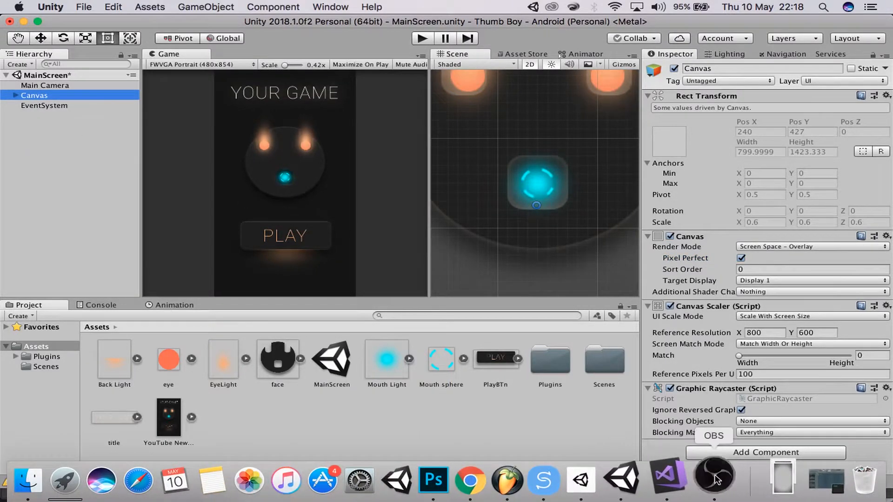
pyautogui.click(716, 479)
pyautogui.click(136, 419)
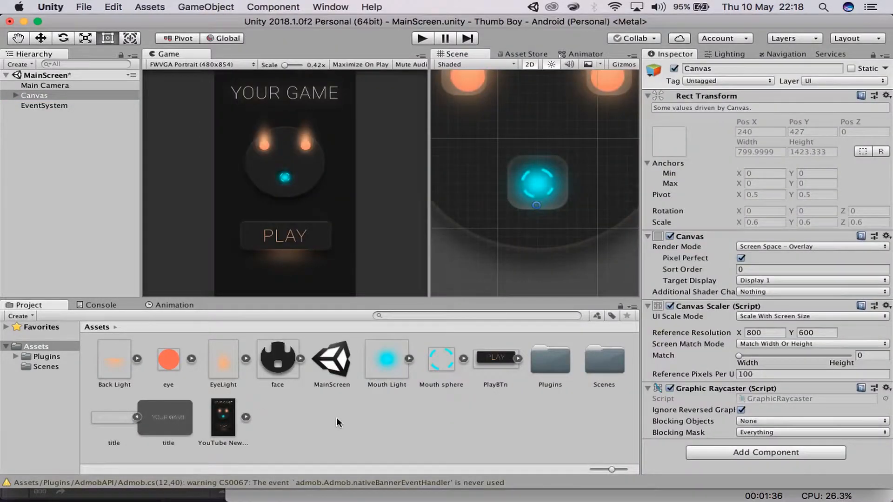
pyautogui.click(136, 417)
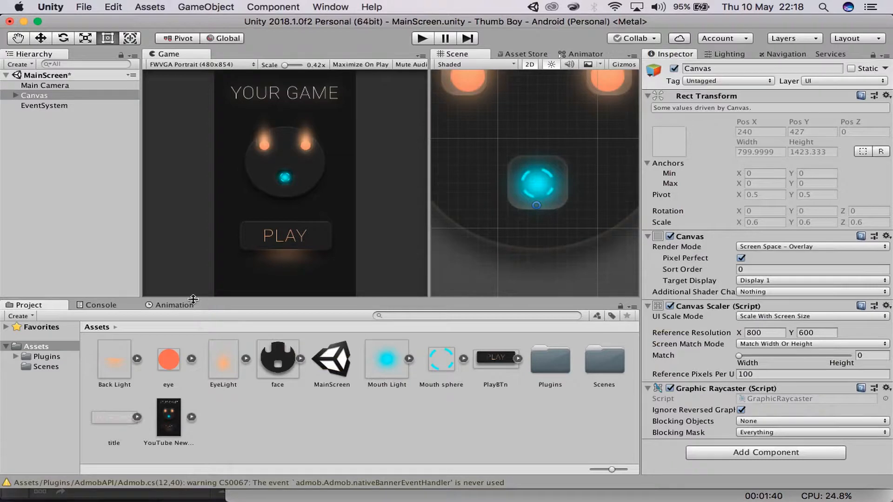
# - Bring up the Animation view for the main menu scene and clear the hierarchy selection
pyautogui.click(169, 305)
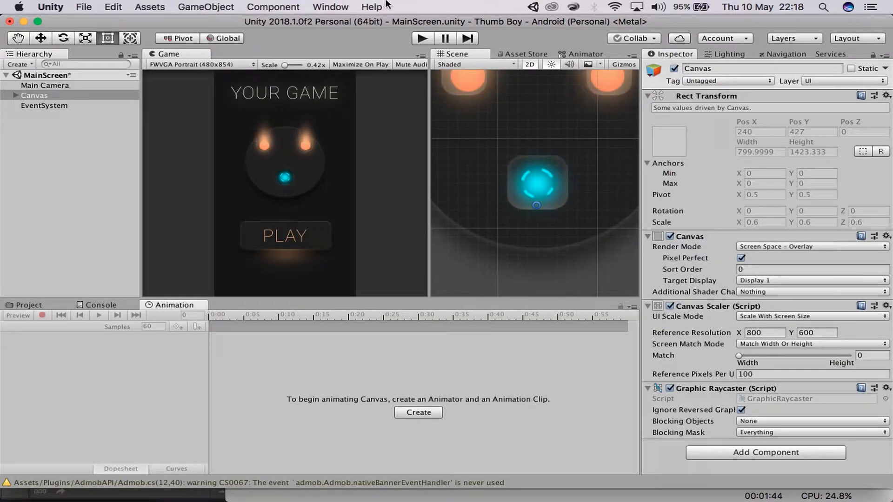
pyautogui.click(335, 6)
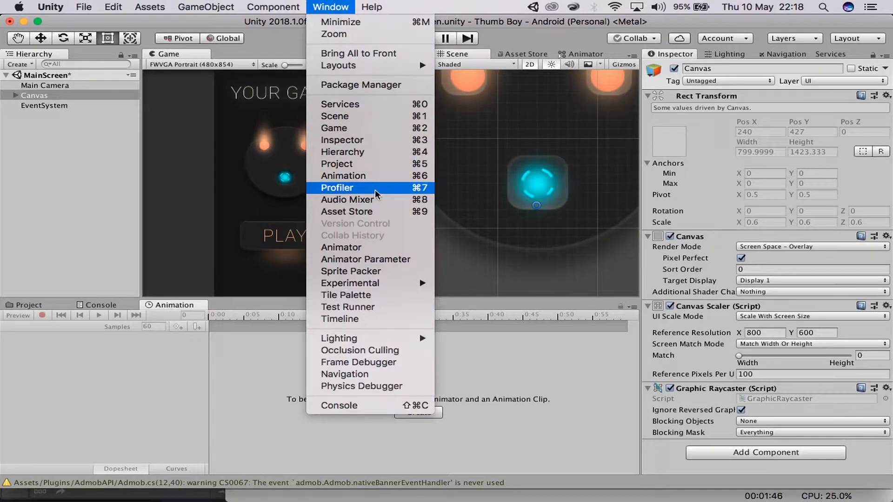
pyautogui.click(171, 392)
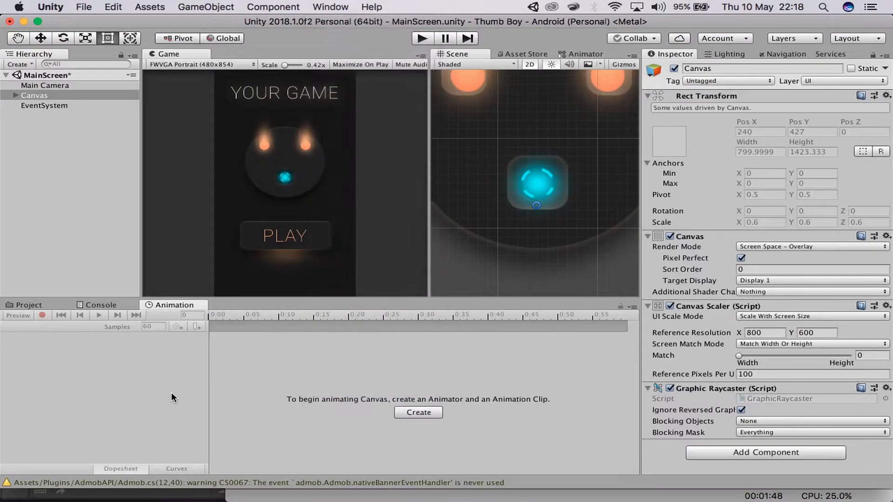
pyautogui.click(60, 165)
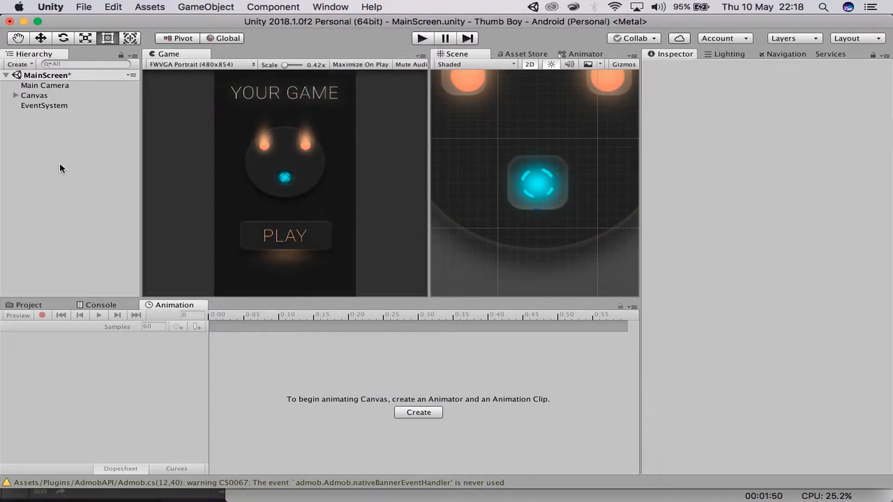
# - Create an animation clip named "Menu Fade In" for the Canvas, saved in Assets, and expand the Canvas's children
pyautogui.click(65, 95)
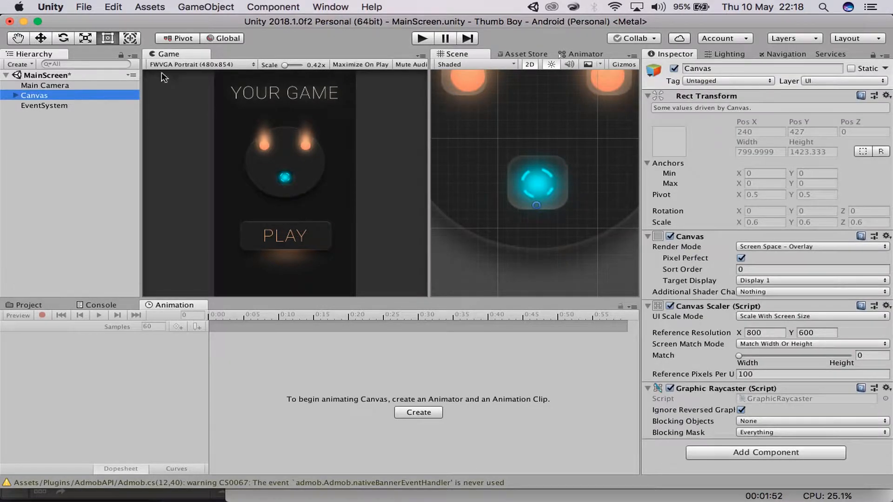
pyautogui.click(418, 412)
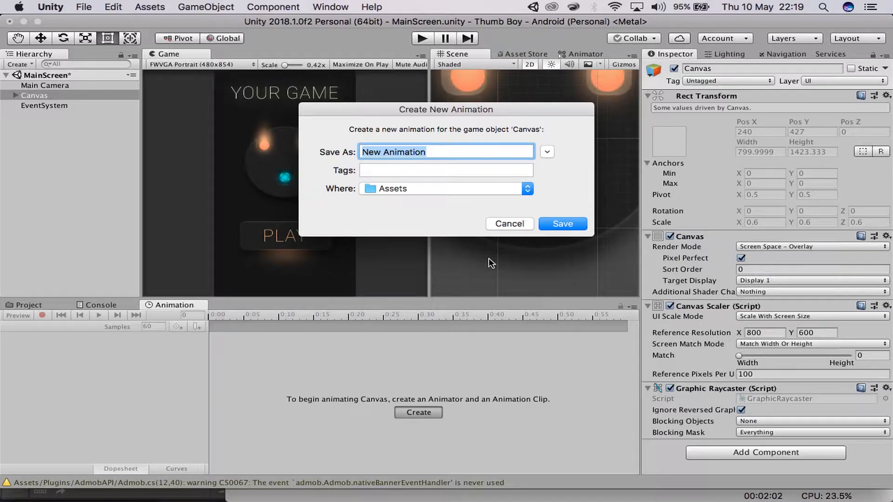
pyautogui.write('M')
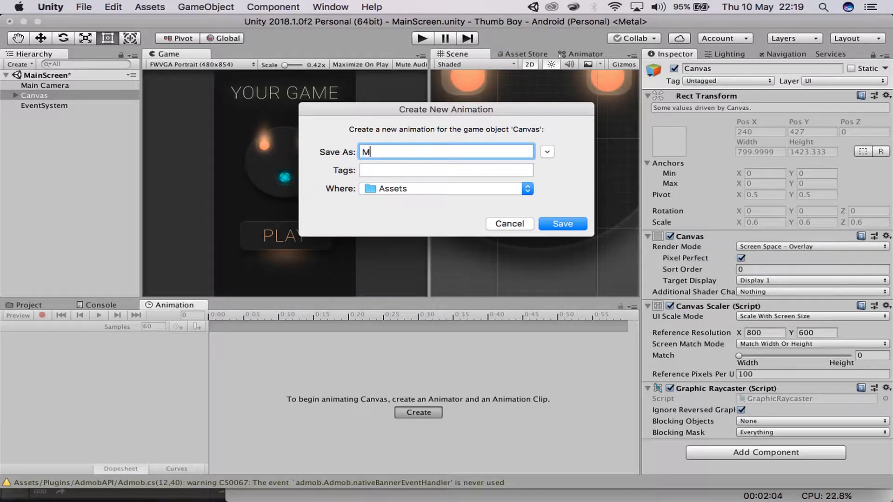
pyautogui.write('Enenu Fade In')
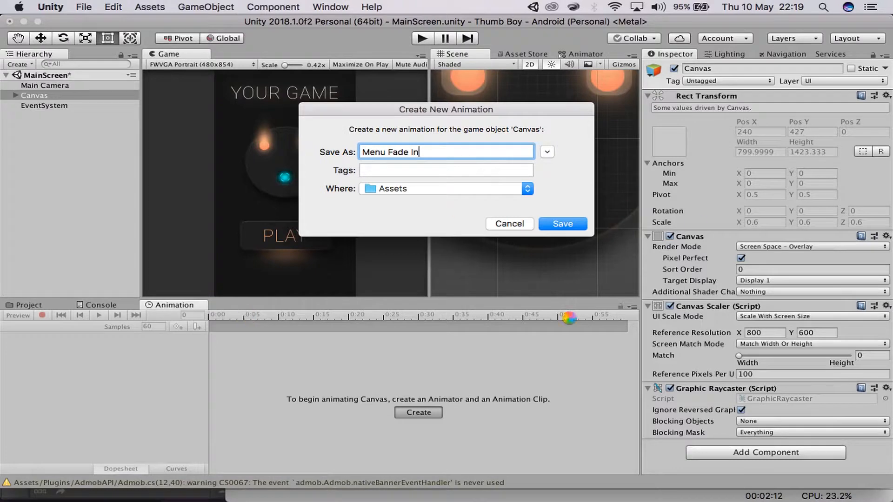
pyautogui.press('Return')
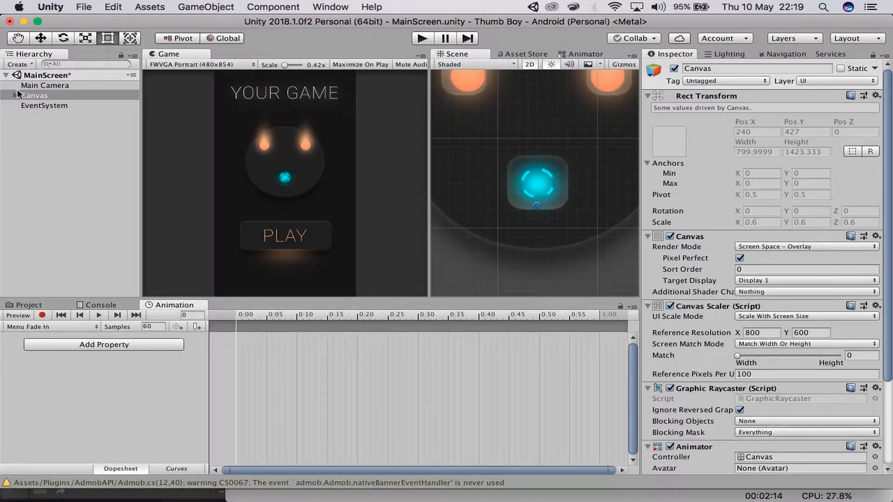
pyautogui.click(16, 94)
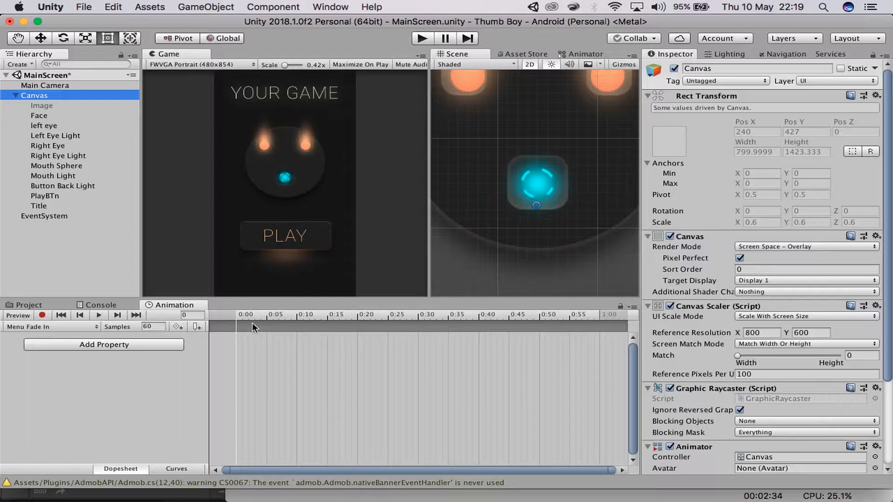
pyautogui.click(241, 312)
pyautogui.moveTo(225, 325)
pyautogui.mouseDown()
pyautogui.moveTo(211, 329)
pyautogui.moveTo(418, 333)
pyautogui.moveTo(209, 323)
pyautogui.mouseUp()
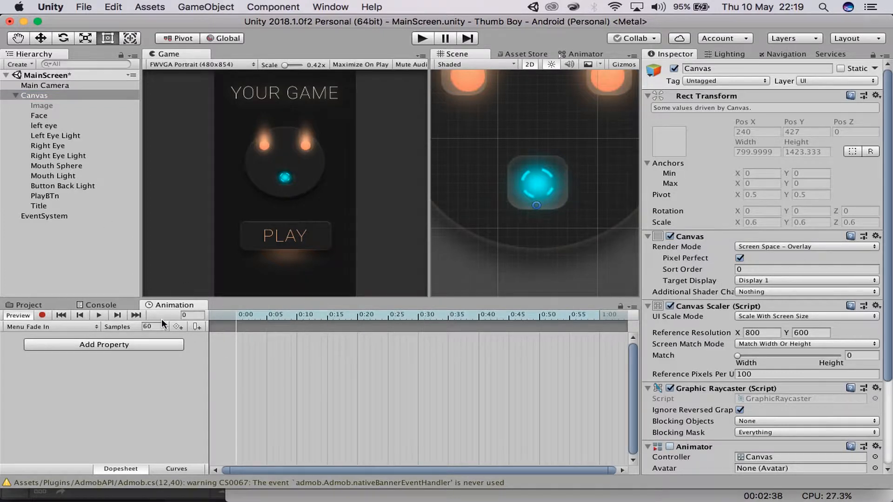
pyautogui.click(54, 116)
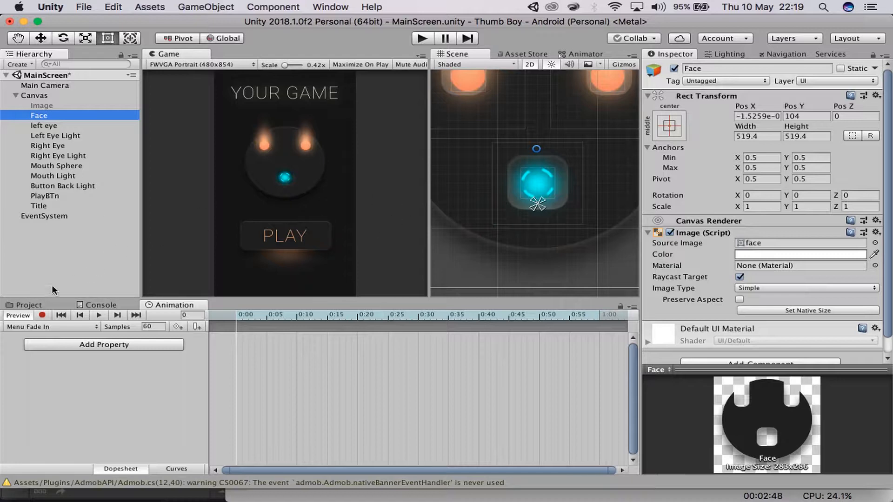
# - Bring up the project's assets and remove the Animator component from the Canvas
pyautogui.click(24, 305)
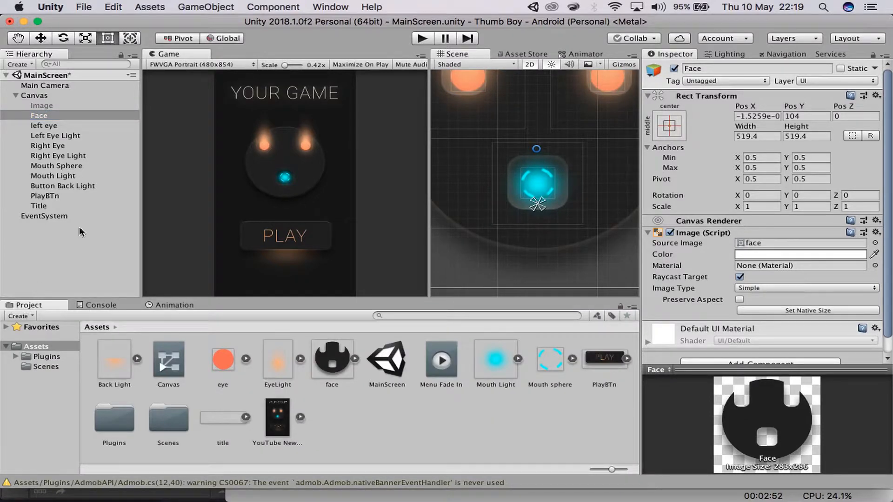
pyautogui.click(41, 98)
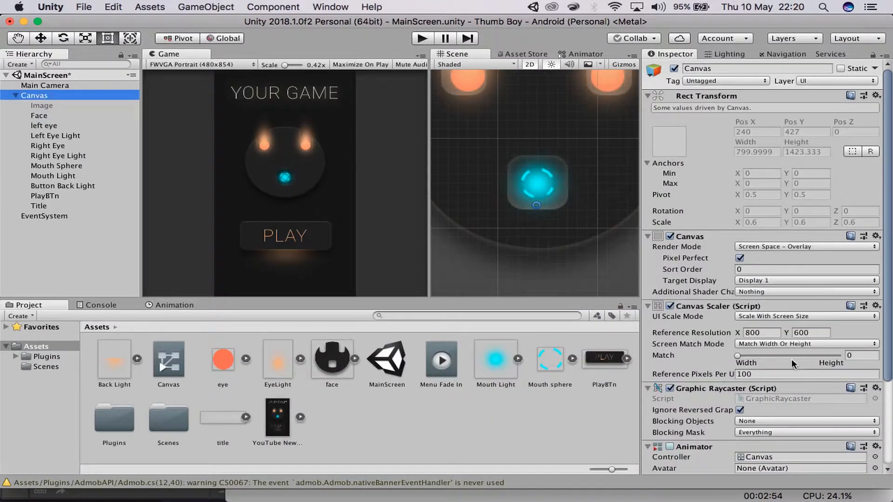
pyautogui.scroll(-5, 700, 439)
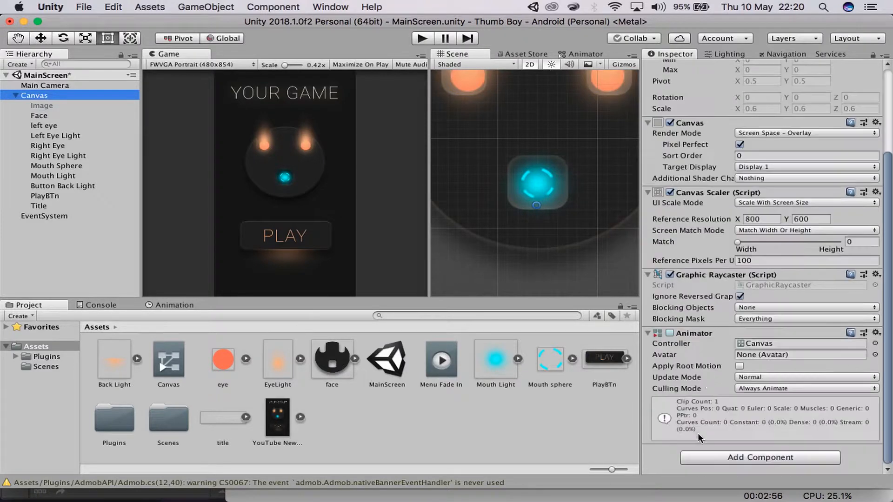
pyautogui.rightClick(700, 334)
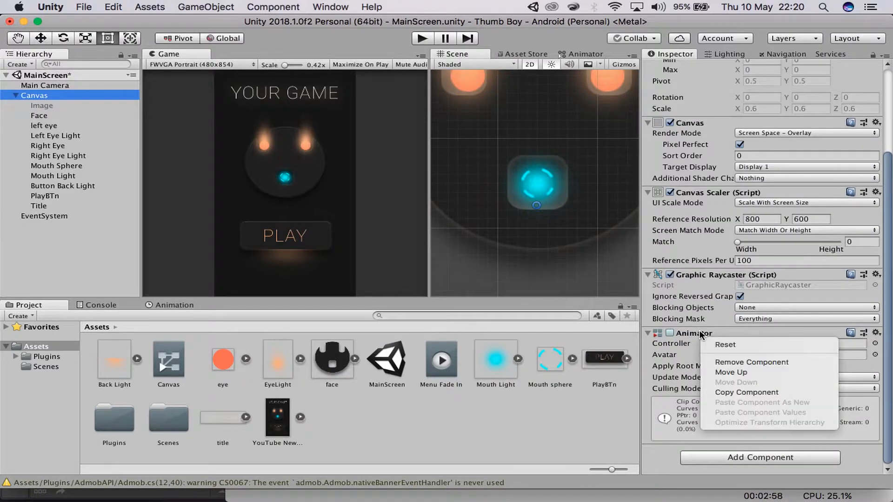
pyautogui.click(725, 363)
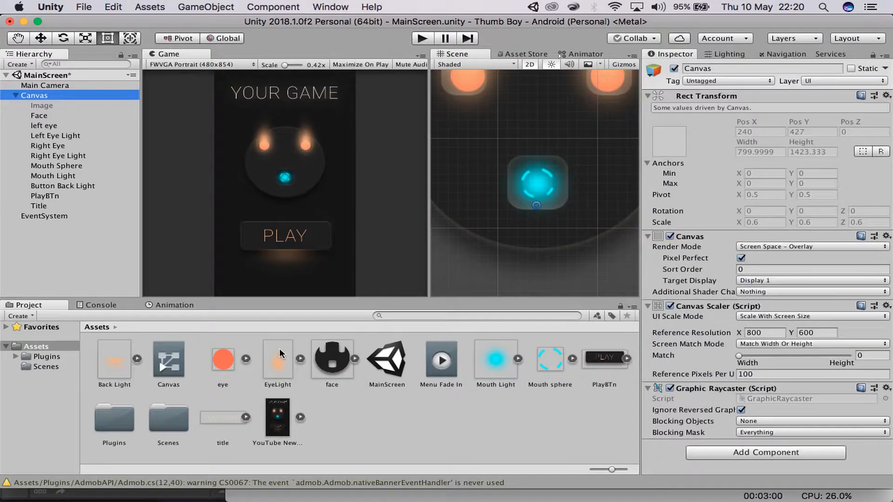
# - Delete the Menu Fade In animation clip and the Canvas animator controller from Assets
pyautogui.click(454, 362)
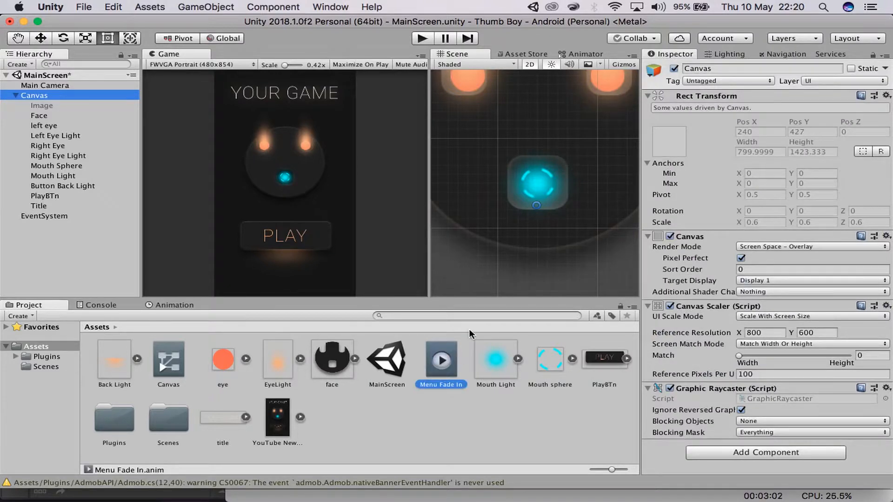
pyautogui.click(445, 358)
pyautogui.rightClick(445, 358)
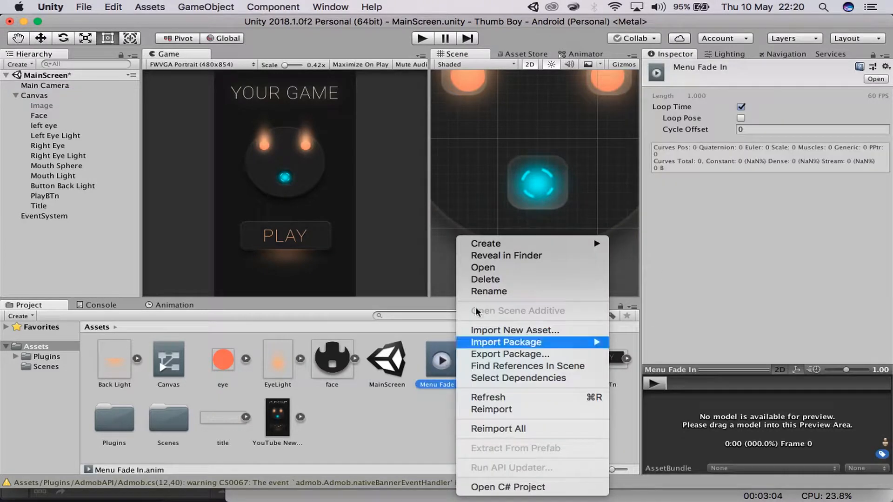
pyautogui.click(498, 278)
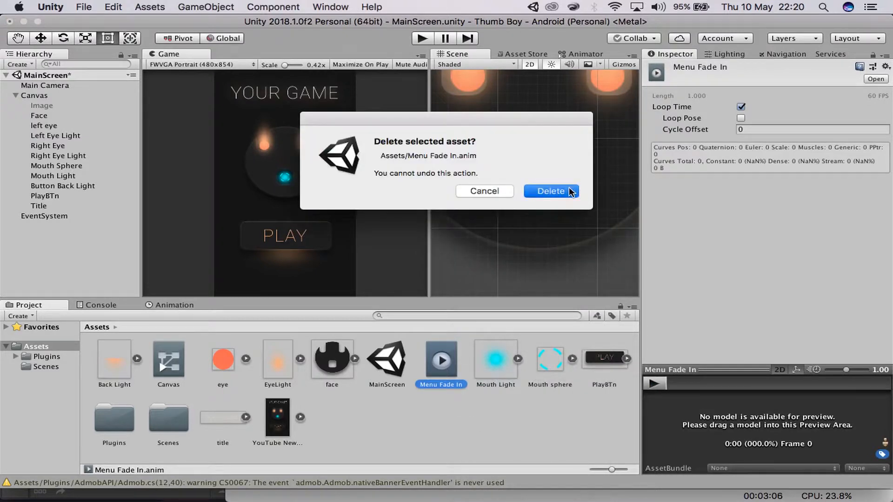
pyautogui.press('Return')
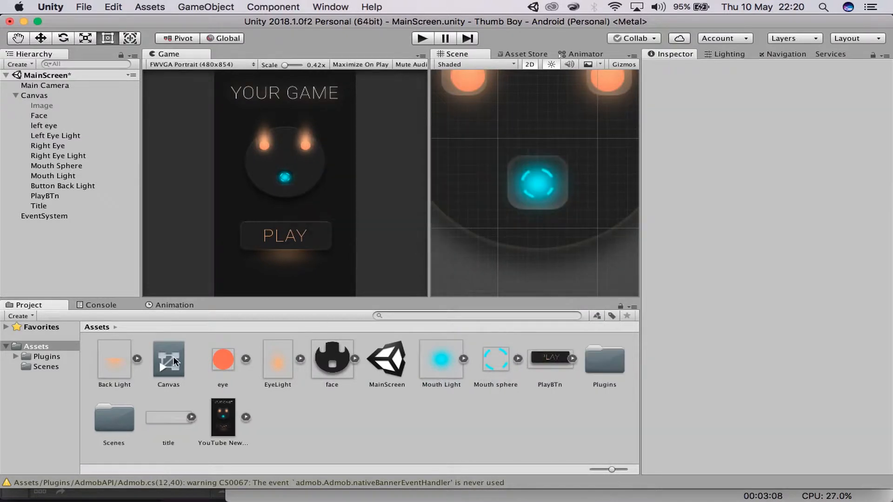
pyautogui.rightClick(174, 362)
pyautogui.click(250, 280)
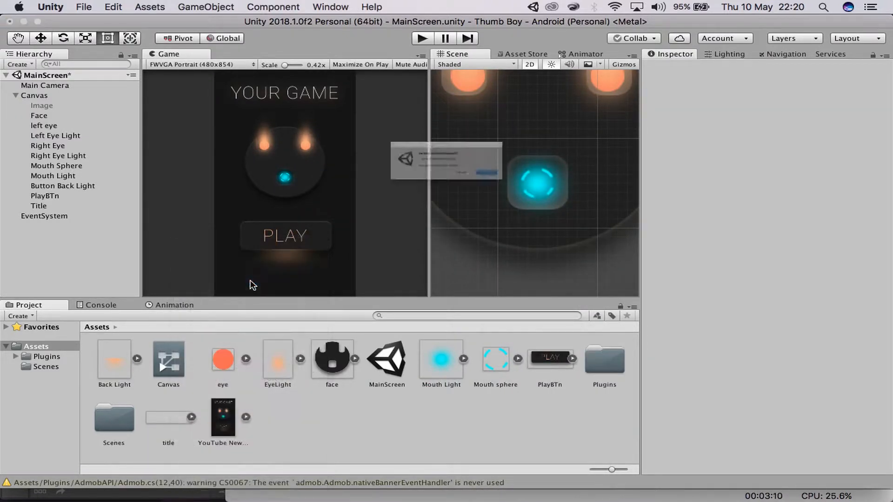
pyautogui.press('Return')
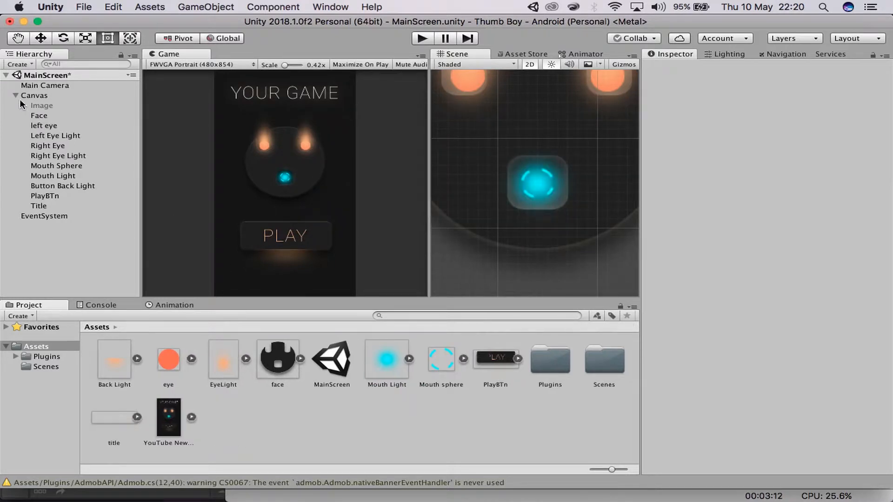
# - Create an empty child object under the Canvas and name it "Face"
pyautogui.click(41, 116)
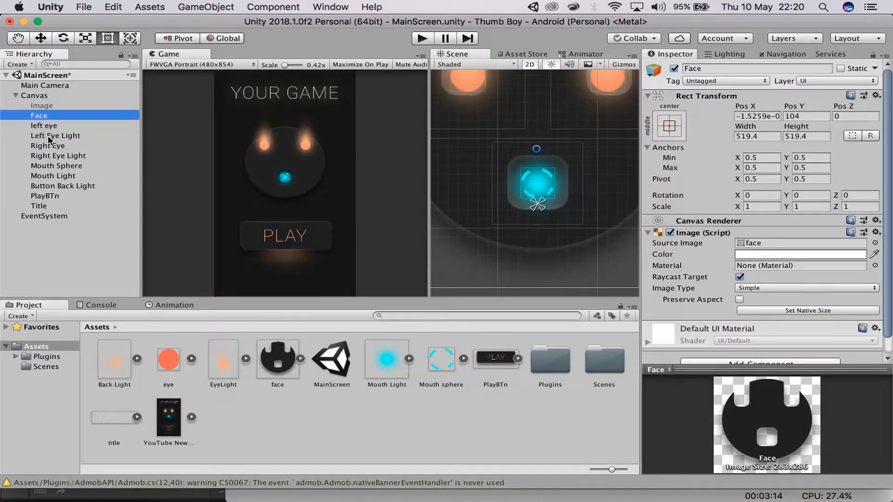
pyautogui.click(53, 96)
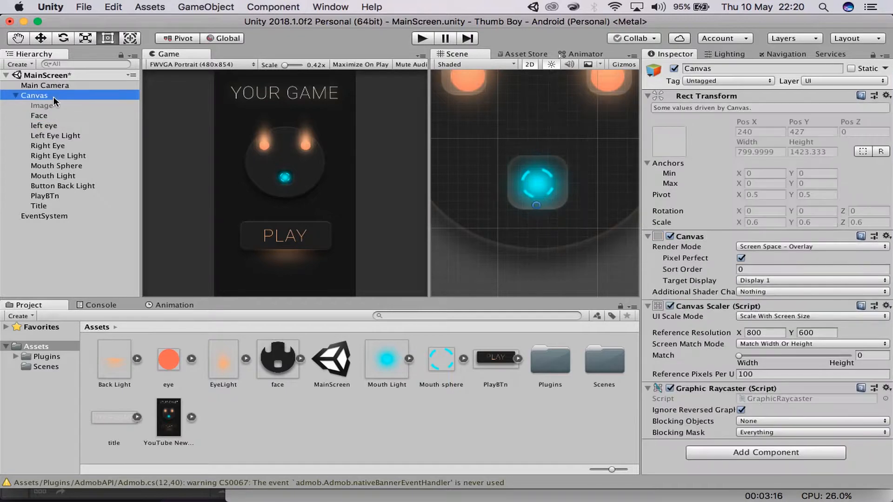
pyautogui.rightClick(53, 96)
pyautogui.moveTo(112, 281)
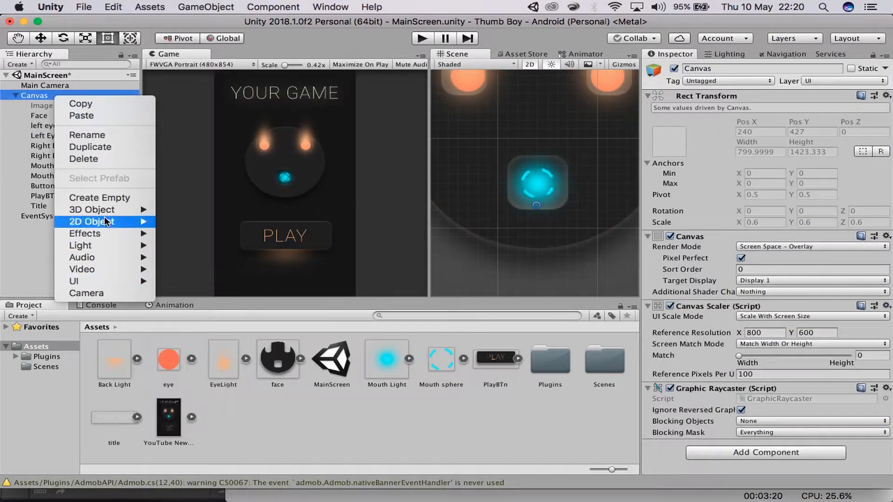
pyautogui.click(414, 141)
pyautogui.hotkey('alt', 'shift', 'n')
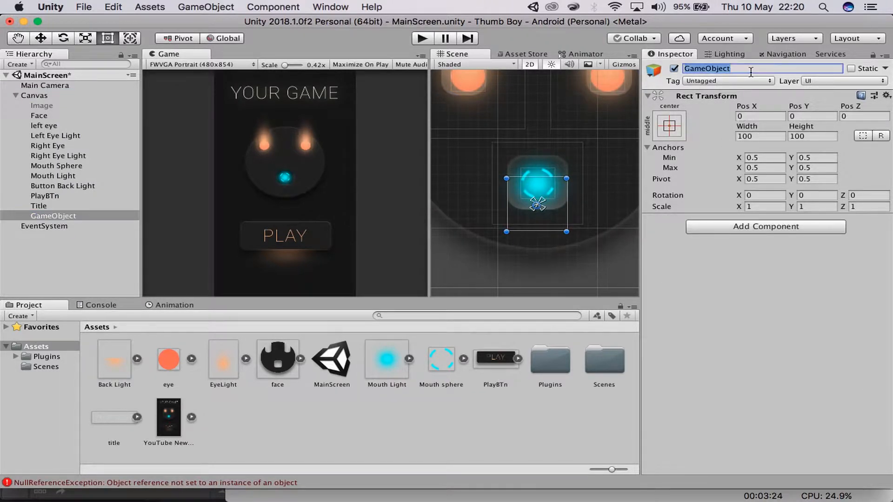
pyautogui.write('Face')
pyautogui.press('Return')
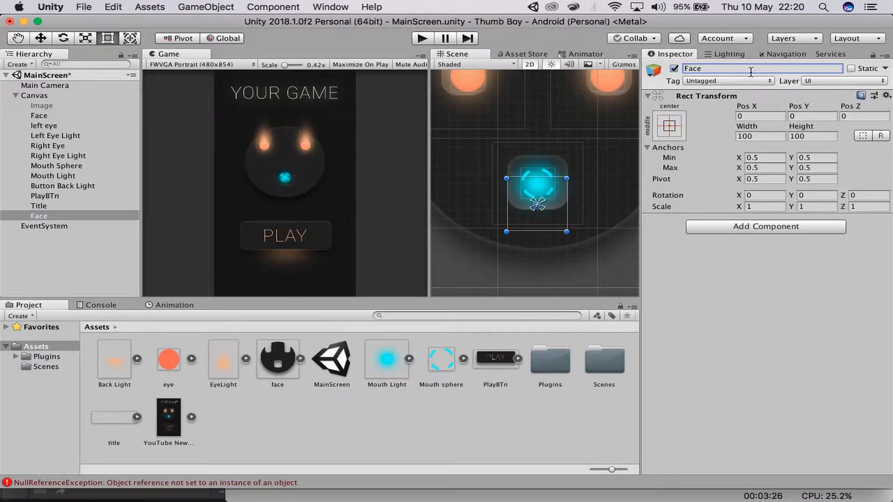
# - Move the seven face images, from Face through Mouth Light, into the new empty Face object and check the group by toggling its visibility
pyautogui.click(48, 117)
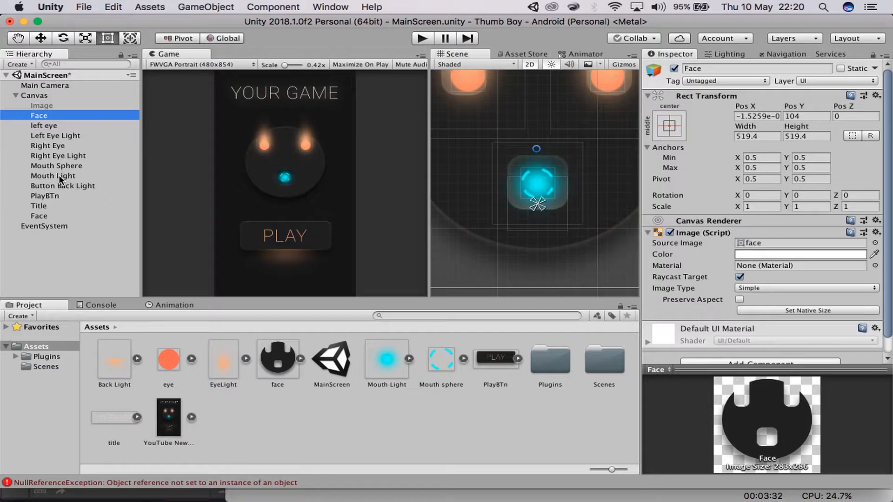
pyautogui.keyDown('shift'); pyautogui.click(59, 176); pyautogui.keyUp('shift')
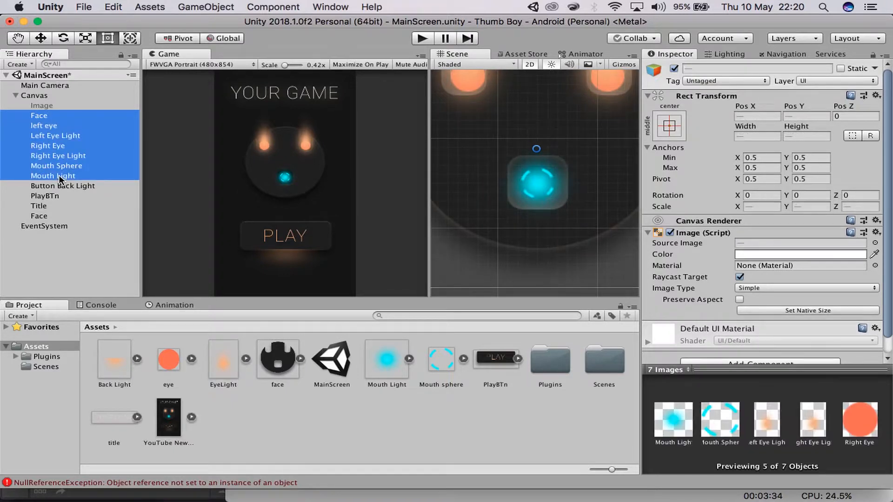
pyautogui.moveTo(59, 177); pyautogui.dragTo(49, 217)
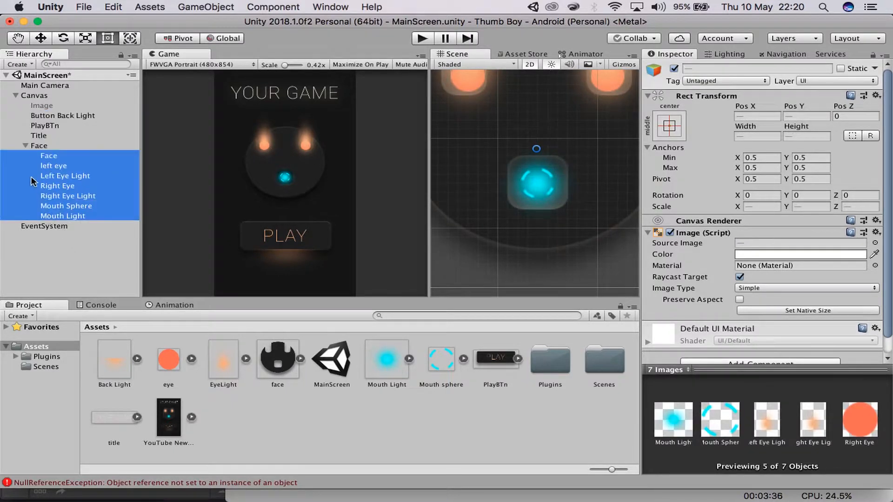
pyautogui.click(26, 145)
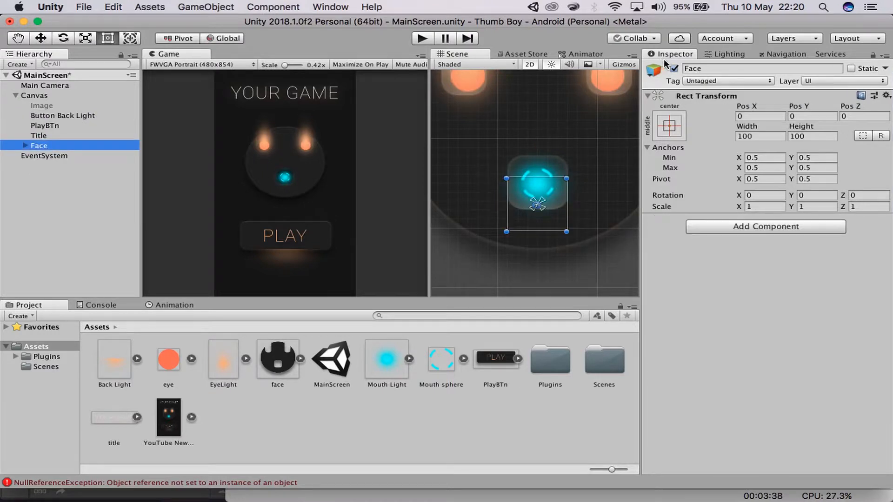
pyautogui.click(673, 68)
pyautogui.click(674, 69)
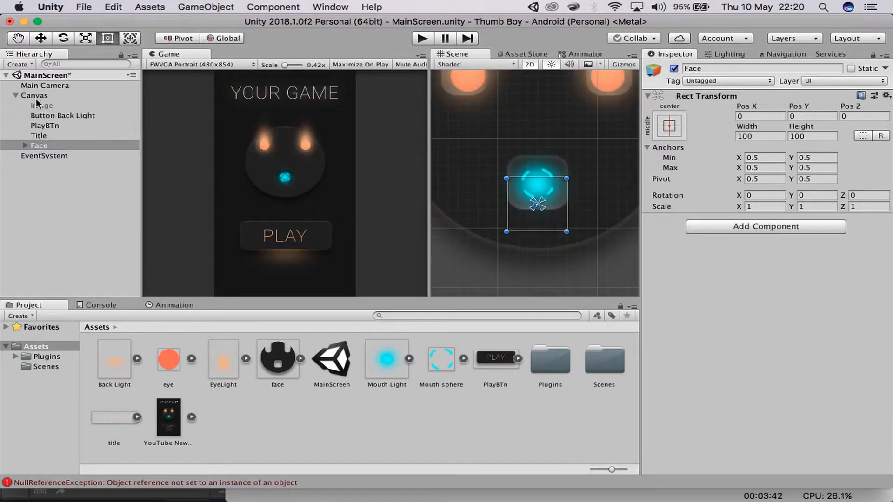
pyautogui.click(42, 115)
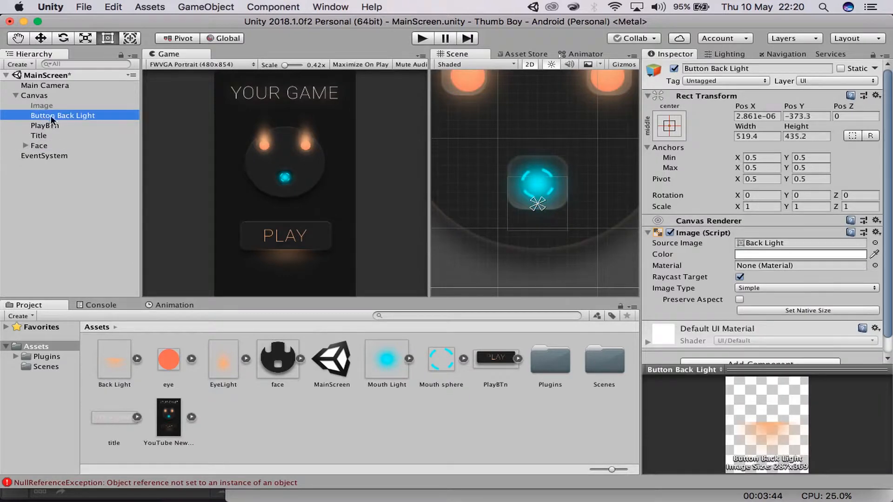
pyautogui.click(60, 125)
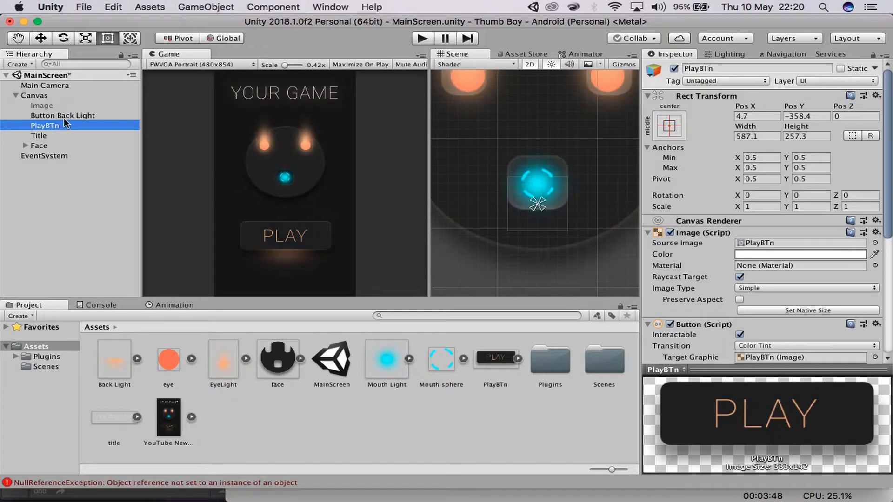
pyautogui.click(42, 105)
pyautogui.rightClick(43, 104)
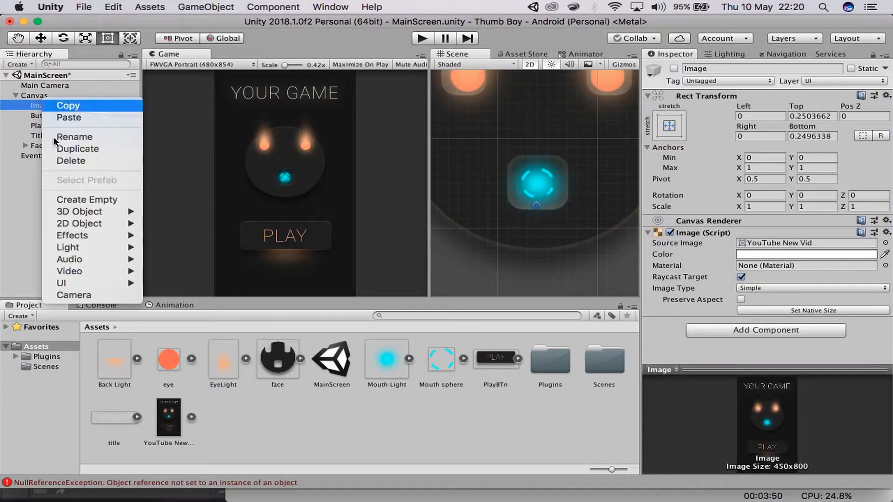
pyautogui.click(111, 200)
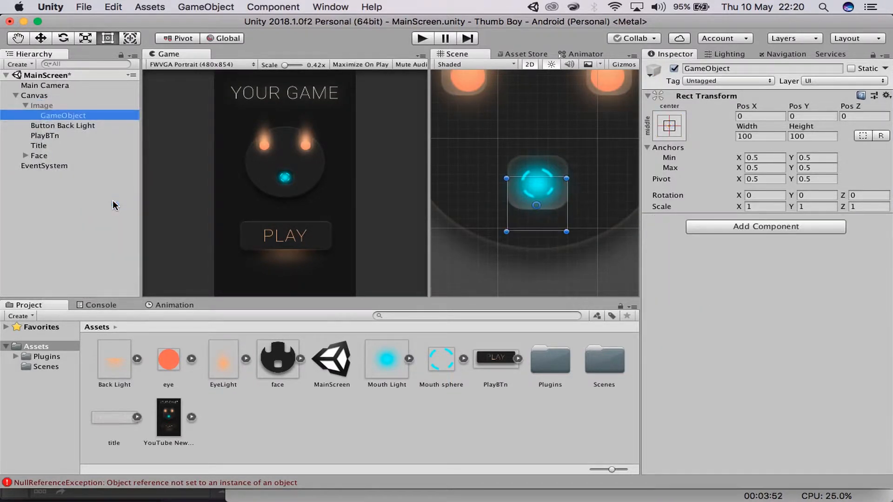
pyautogui.press('super+z')
# - Create another empty child object under the Canvas and name it "Button"
pyautogui.click(53, 95)
pyautogui.rightClick(53, 96)
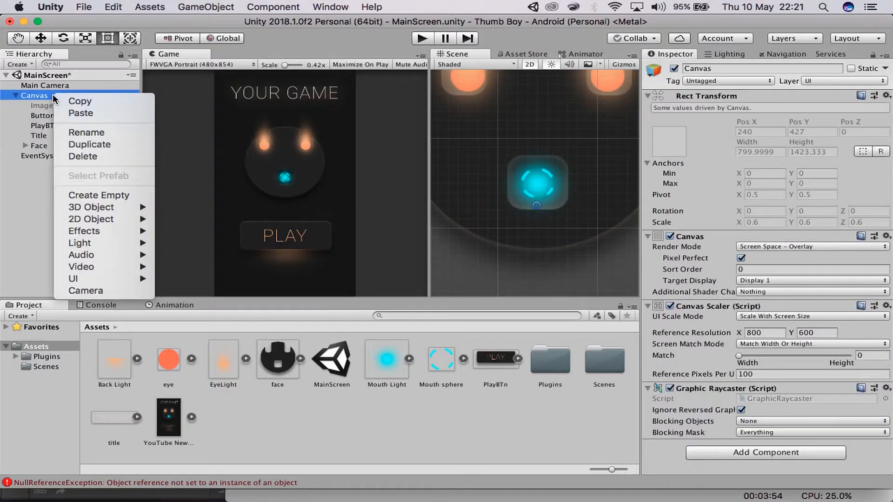
pyautogui.click(106, 195)
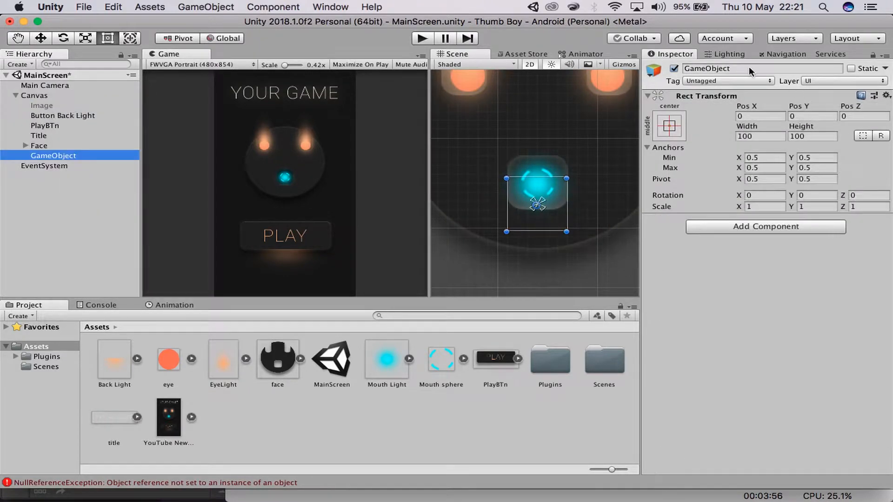
pyautogui.click(749, 67)
pyautogui.write('Butto')
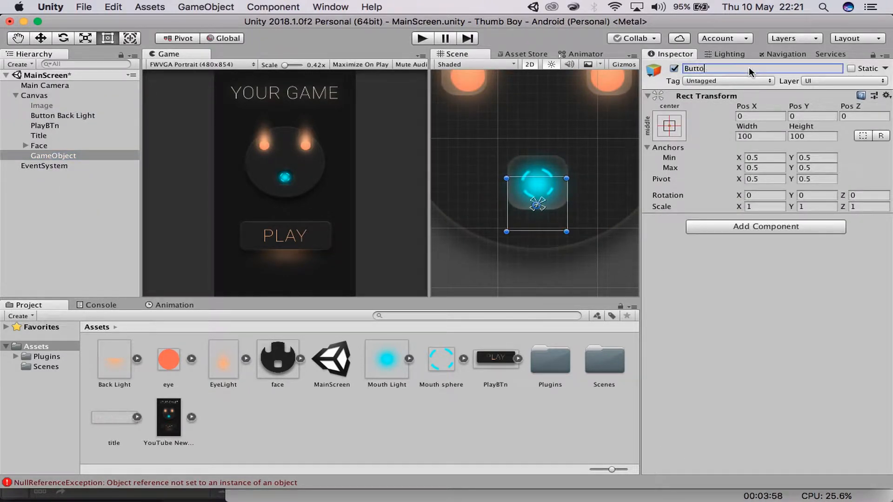
pyautogui.write('n')
pyautogui.press('Return')
# - Move Button Back Light and PlayBTn into the Button object and collapse the group
pyautogui.click(63, 125)
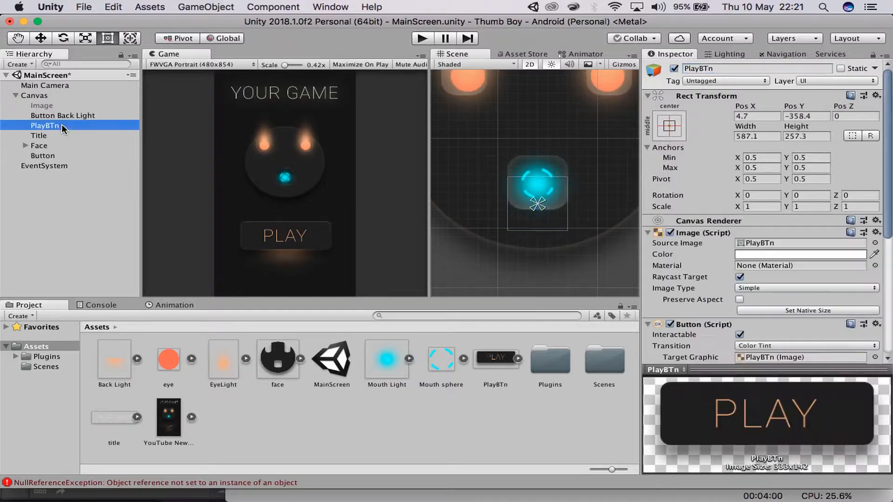
pyautogui.keyDown('shift'); pyautogui.click(62, 115); pyautogui.keyUp('shift')
pyautogui.moveTo(62, 129); pyautogui.dragTo(58, 157)
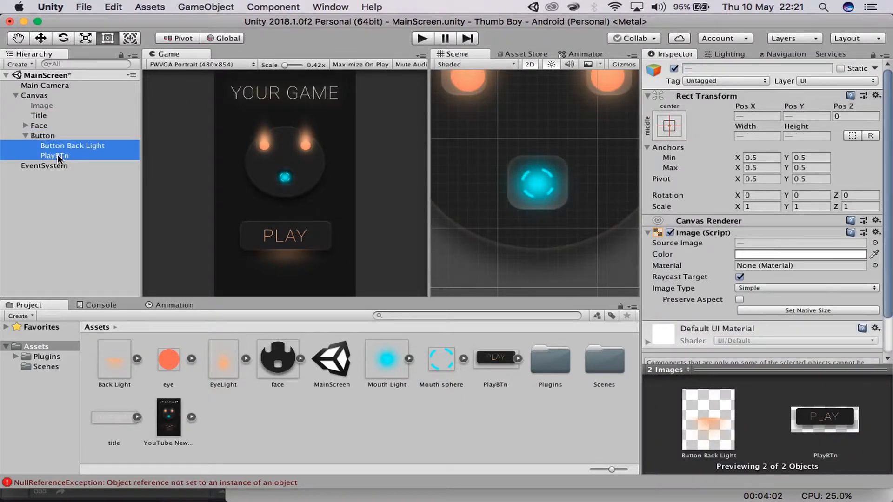
pyautogui.click(26, 135)
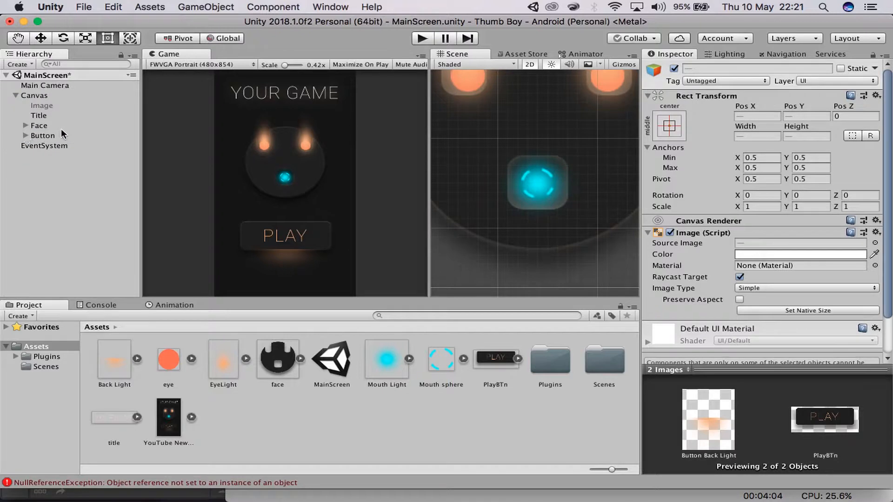
# - Select the Face group under the Canvas and bring up the Animation view for it
pyautogui.click(14, 97)
pyautogui.click(15, 96)
pyautogui.click(40, 125)
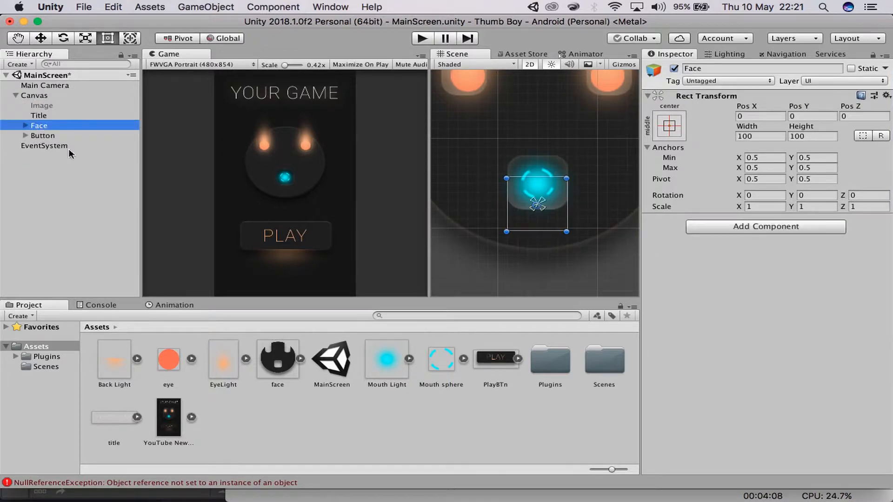
pyautogui.click(170, 307)
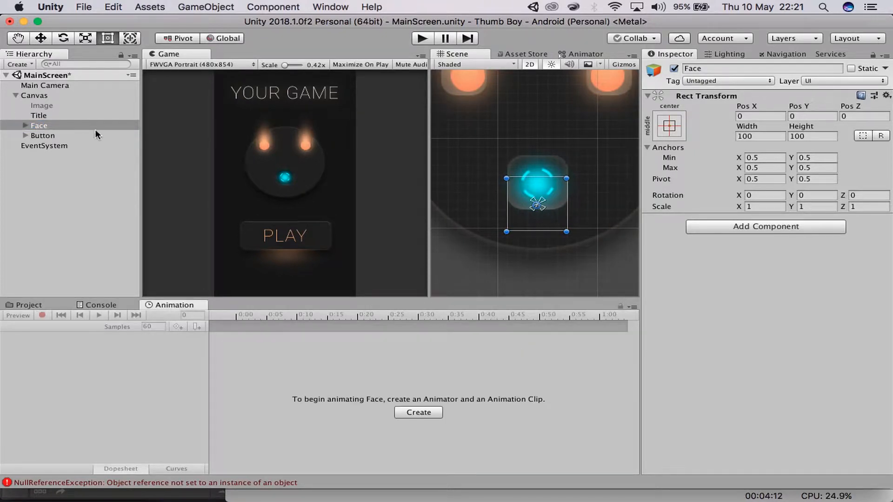
# - Create an animation clip named "Face Nim" for the Face object and turn on keyframe recording
pyautogui.click(417, 412)
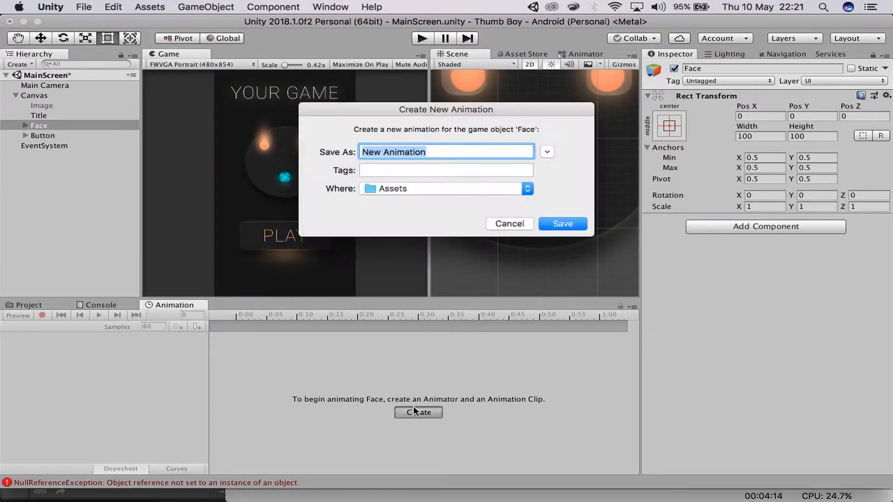
pyautogui.write('Face ')
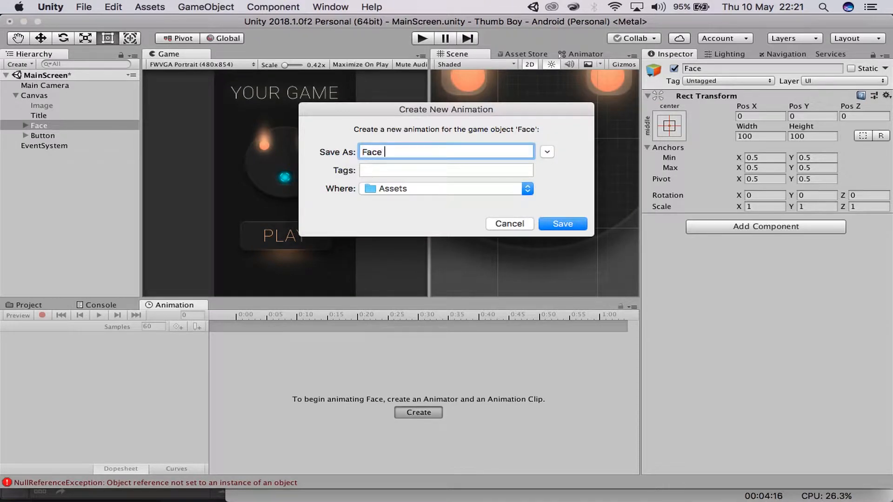
pyautogui.write('Nim')
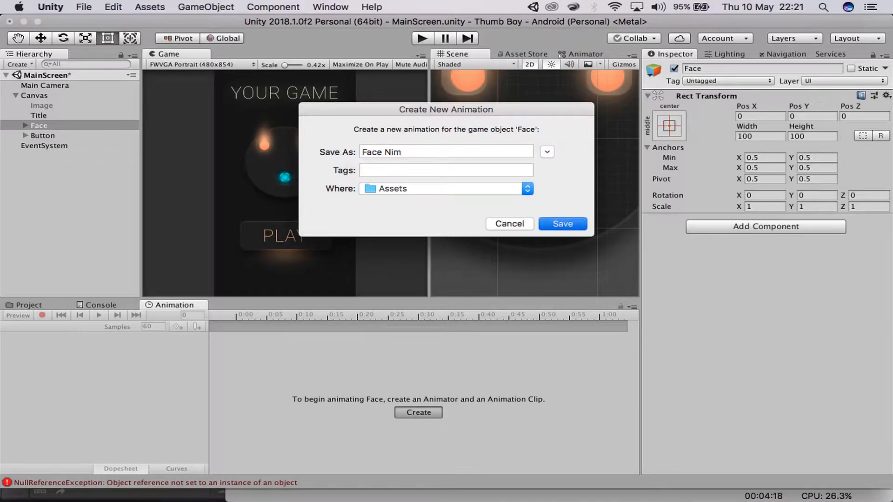
pyautogui.press('Return')
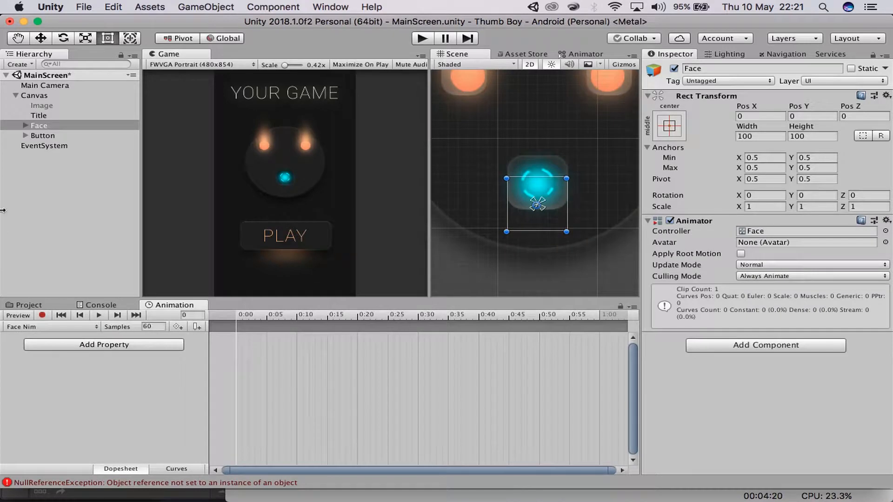
pyautogui.click(42, 315)
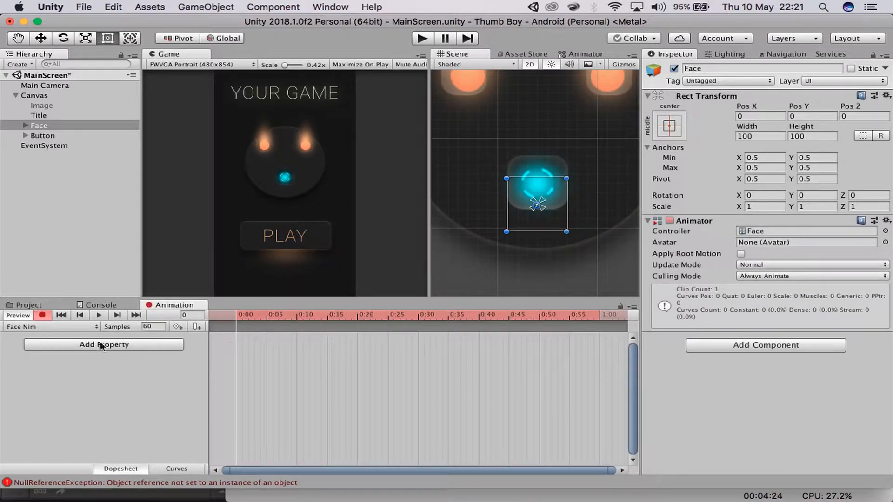
# - Expand the Face group in the hierarchy and select its left eye image
pyautogui.click(26, 124)
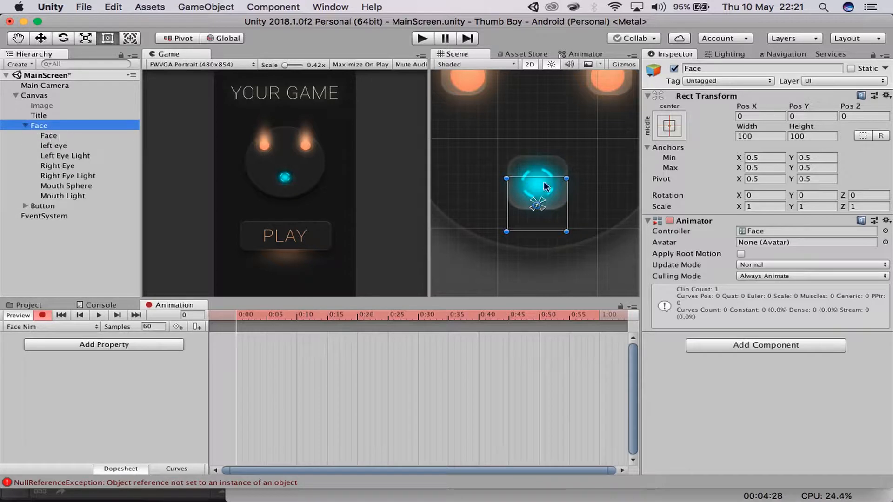
pyautogui.scroll(-5, 602, 186)
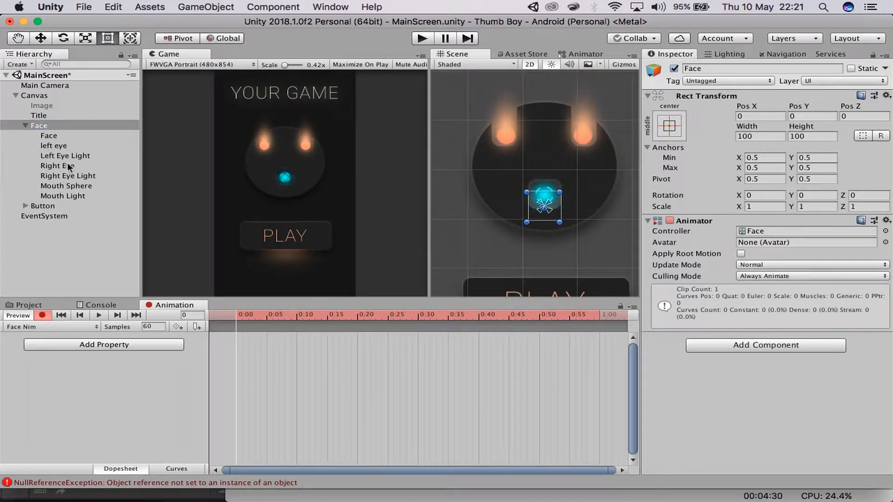
pyautogui.click(54, 136)
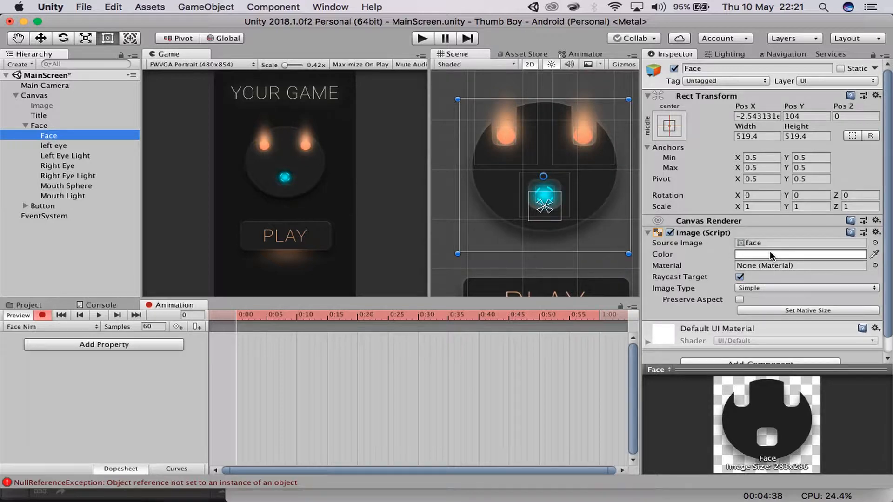
pyautogui.click(104, 147)
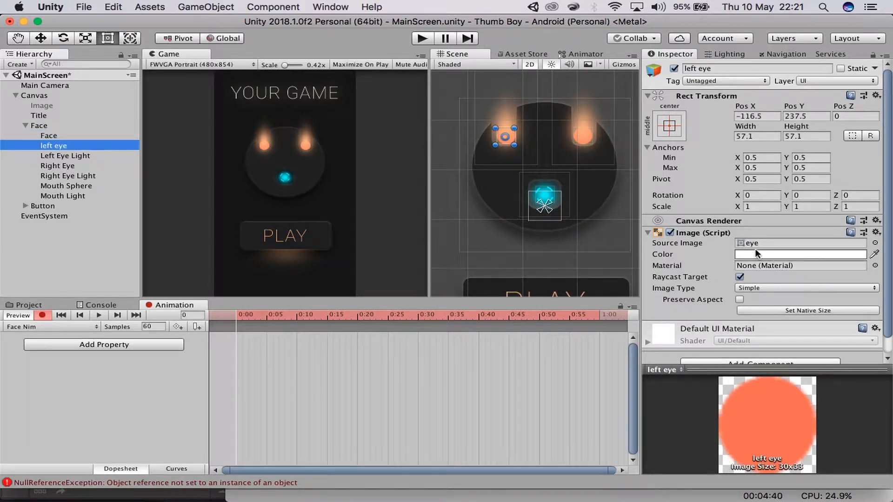
pyautogui.click(756, 254)
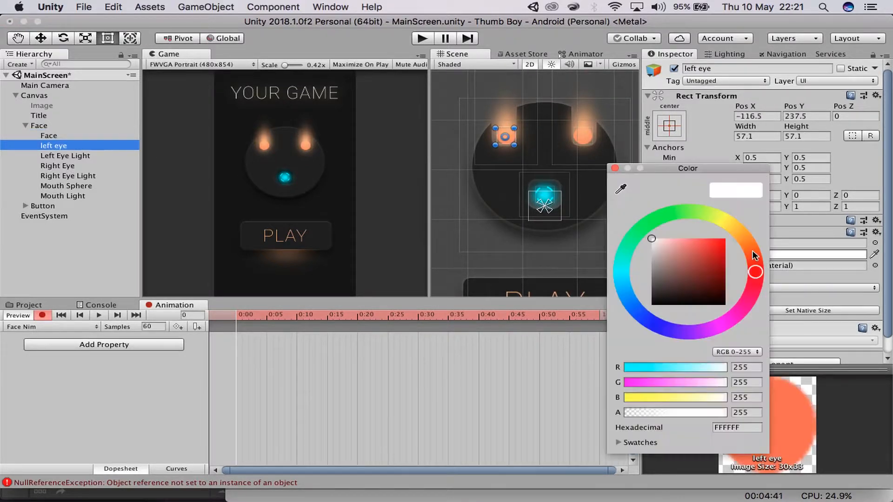
pyautogui.click(98, 344)
pyautogui.click(45, 312)
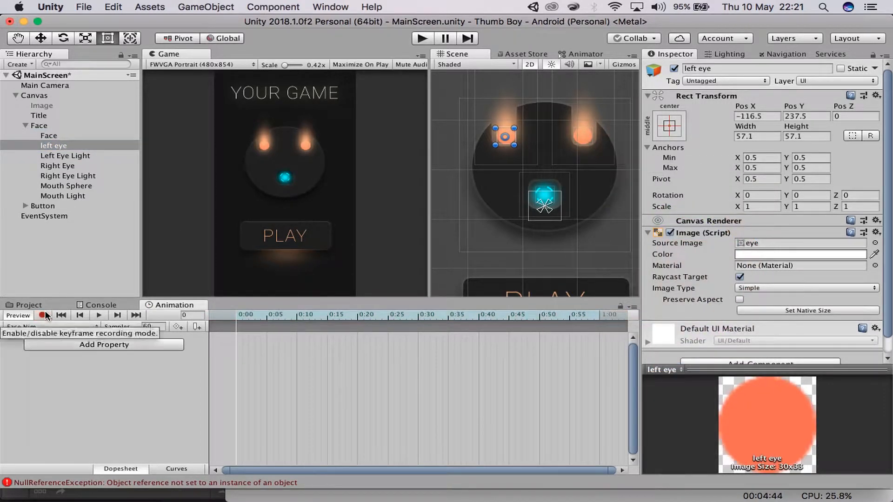
pyautogui.click(46, 311)
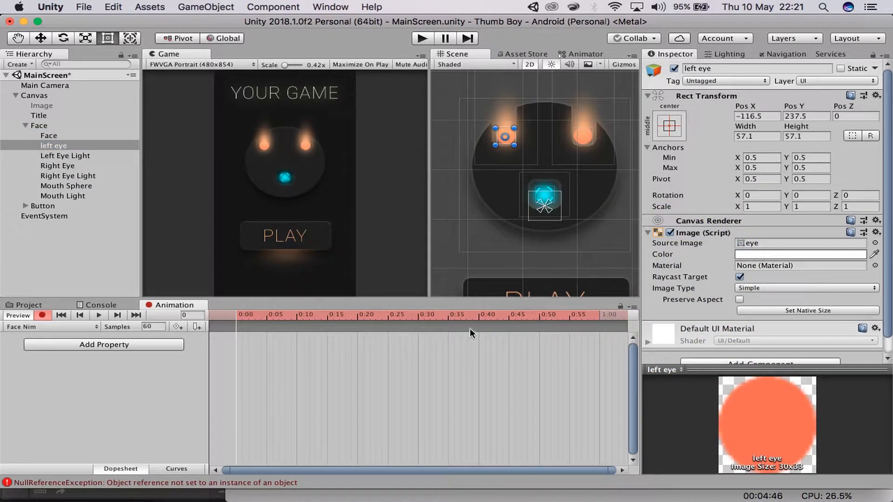
# - Record keyframes at frame 0 that set the colour alpha of left eye and Right Eye to 0
pyautogui.click(775, 255)
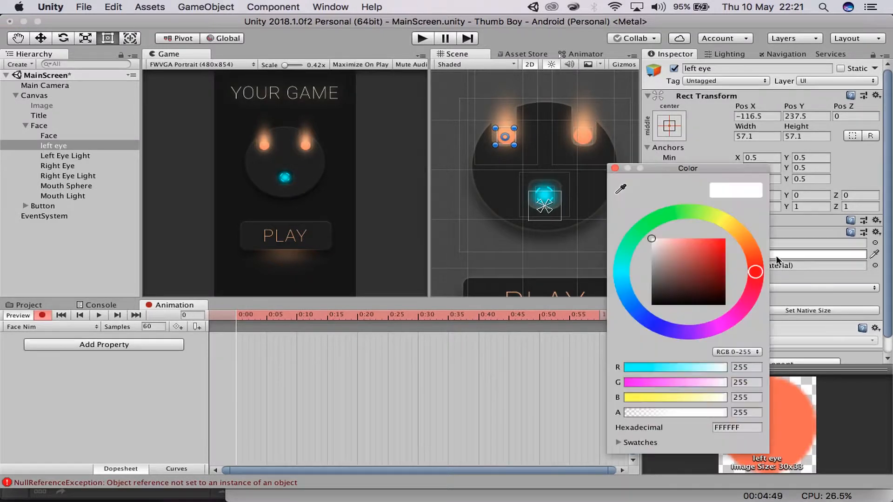
pyautogui.click(683, 413)
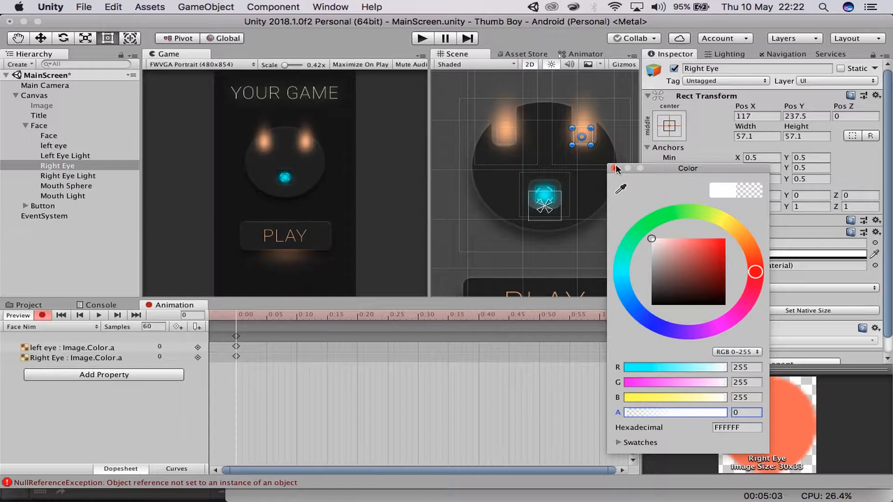
pyautogui.click(614, 168)
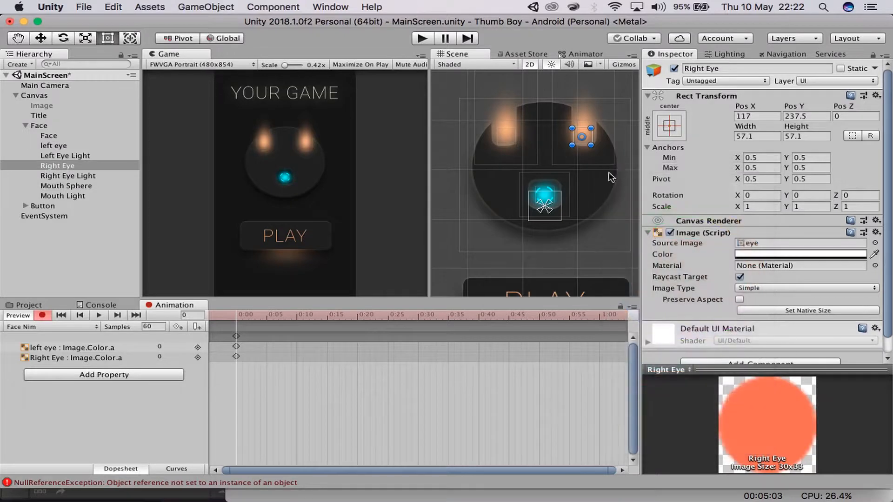
# - Record keyframes at frame 0 that set the colour alpha of Left Eye Light and Right Eye Light to 0
pyautogui.click(45, 153)
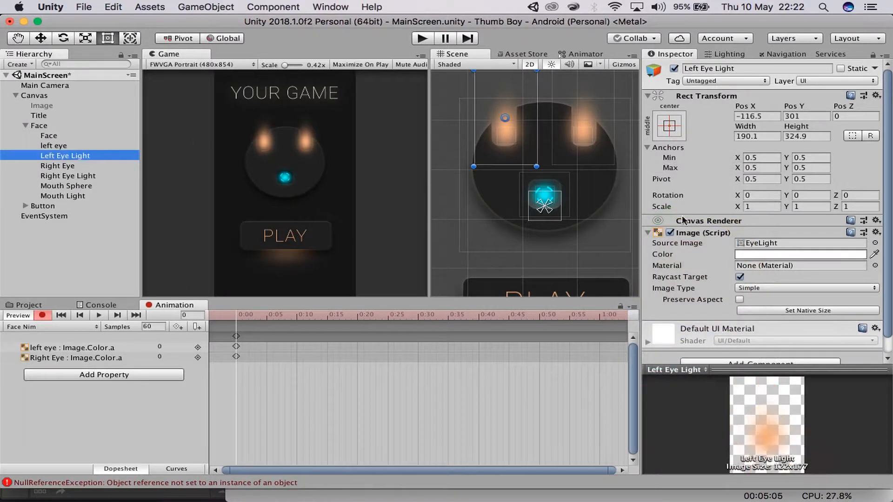
pyautogui.click(765, 253)
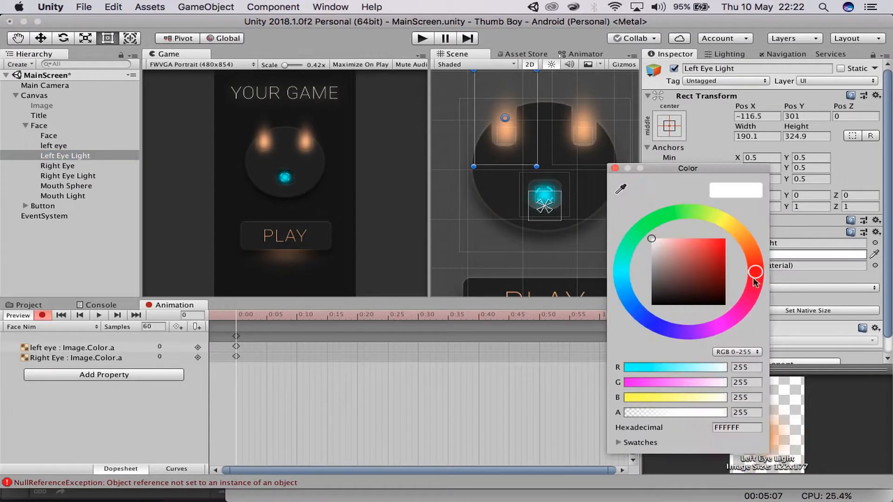
pyautogui.click(686, 412)
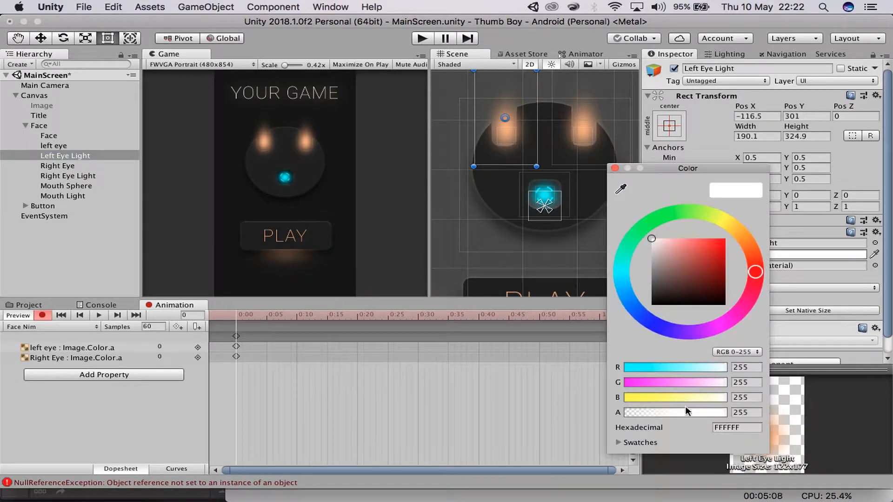
pyautogui.click(614, 168)
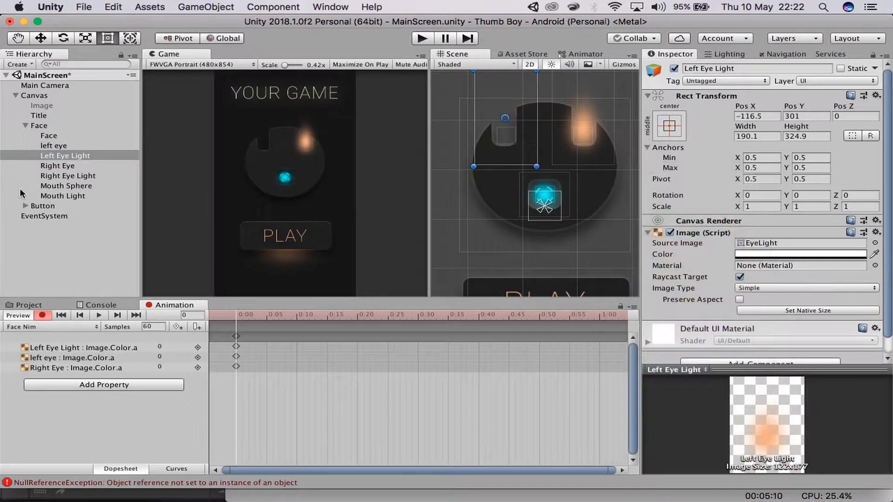
pyautogui.click(57, 176)
pyautogui.click(753, 253)
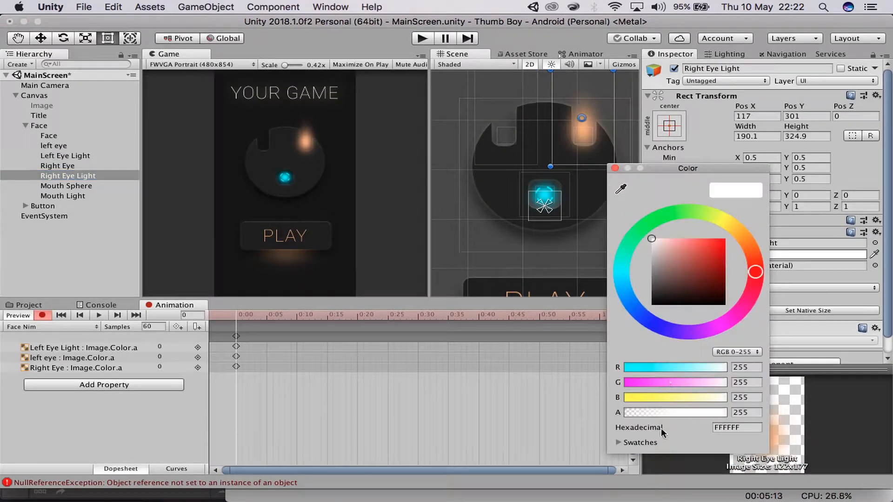
pyautogui.moveTo(656, 413); pyautogui.dragTo(526, 398)
pyautogui.click(614, 168)
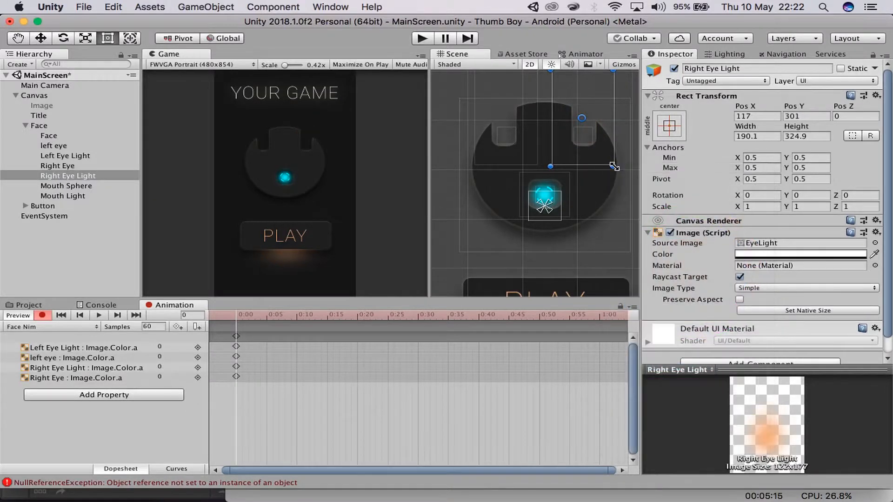
# - Record a keyframe at frame 0 that sets the Mouth Light's colour alpha to 0
pyautogui.click(53, 183)
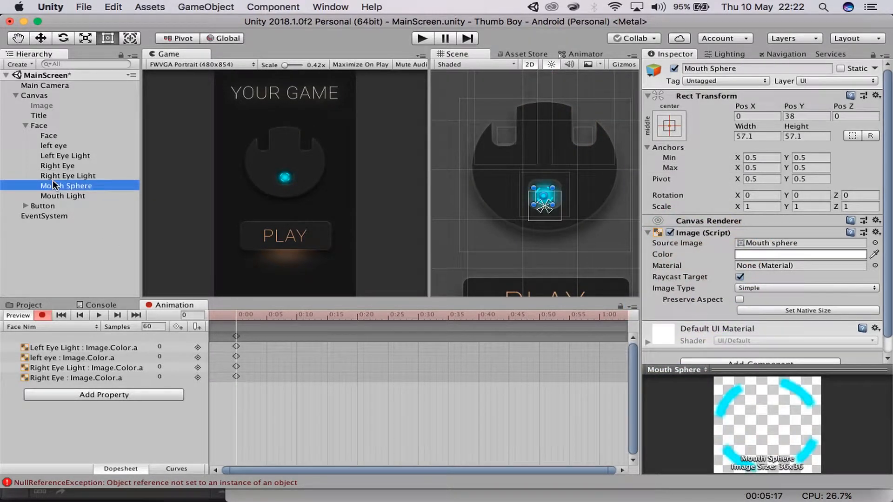
pyautogui.click(61, 196)
pyautogui.click(771, 255)
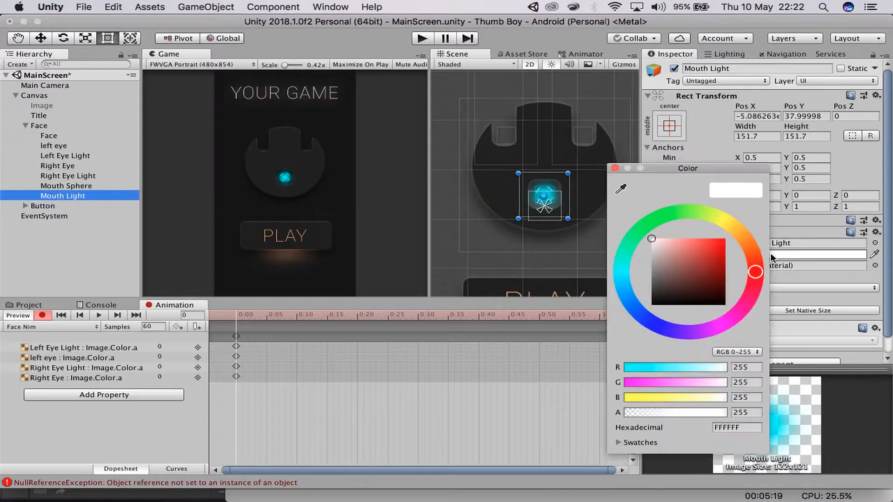
pyautogui.moveTo(630, 411); pyautogui.dragTo(542, 408)
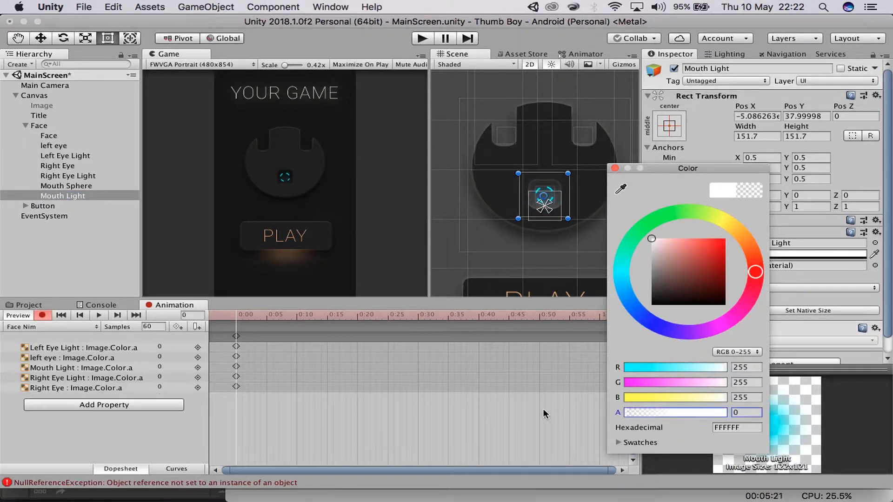
pyautogui.click(615, 168)
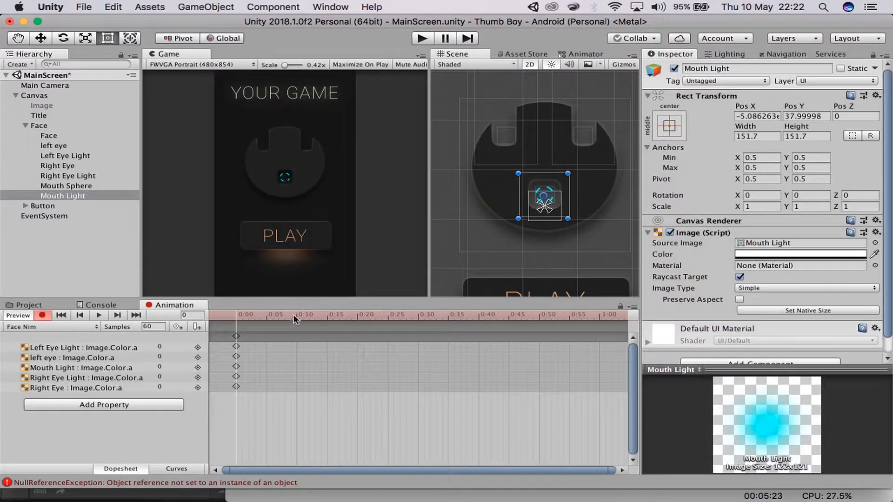
# - Record a Mouth Light keyframe with colour alpha 255 at 1:00 and scrub the timeline to check the fade-in
pyautogui.click(598, 317)
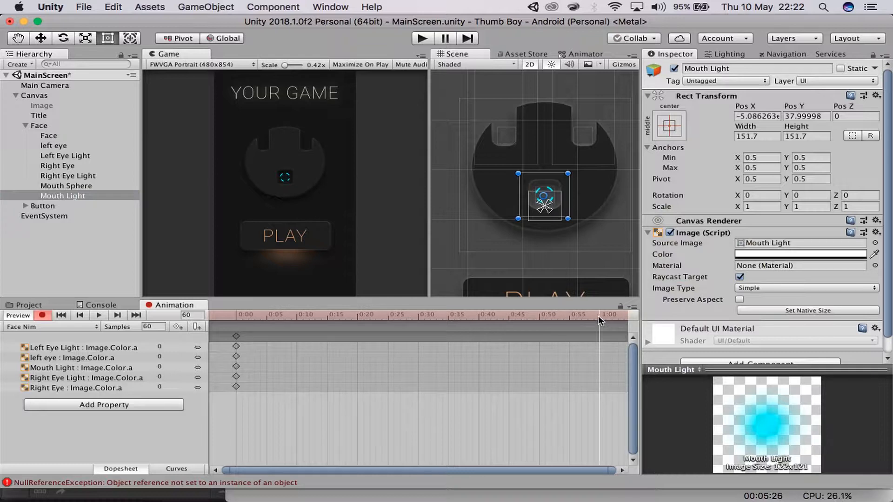
pyautogui.click(794, 254)
pyautogui.moveTo(650, 414); pyautogui.dragTo(746, 412)
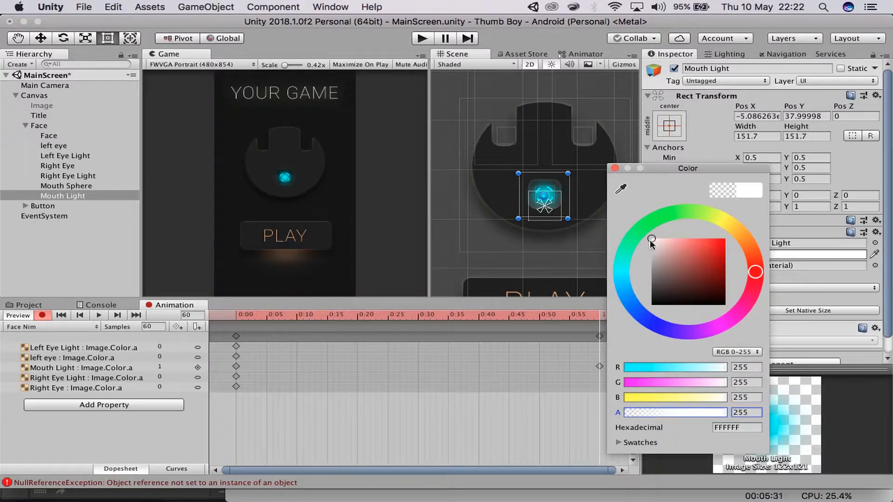
pyautogui.click(614, 167)
pyautogui.click(418, 316)
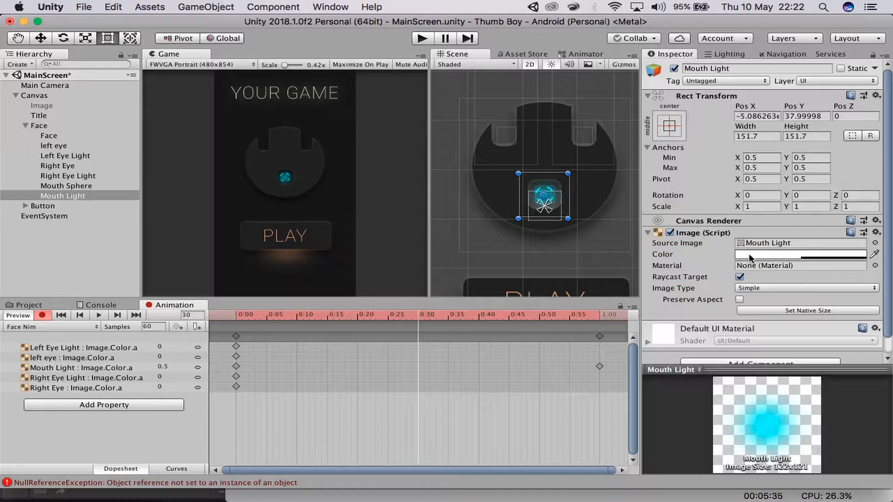
pyautogui.moveTo(375, 312); pyautogui.dragTo(599, 335)
# - Record a Mouth Light keyframe with colour alpha 0 at 2:00 on the timeline
pyautogui.scroll(-3, 461, 392)
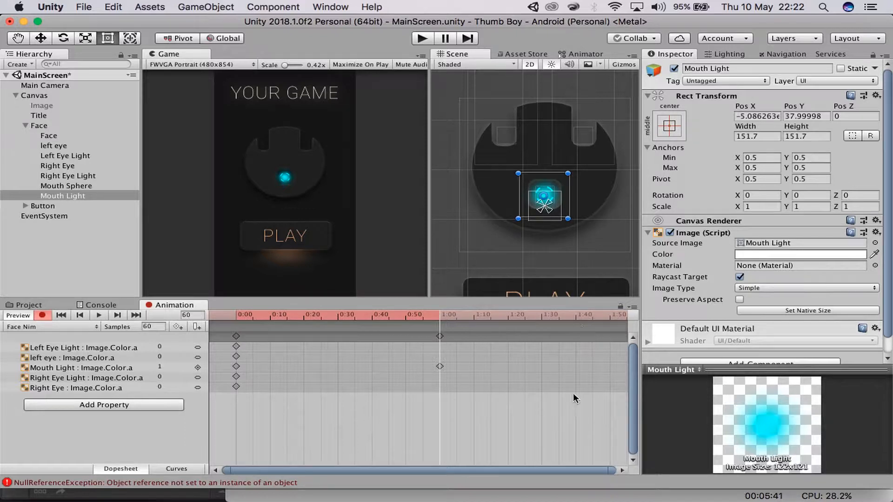
pyautogui.scroll(-1, 569, 413)
pyautogui.click(597, 318)
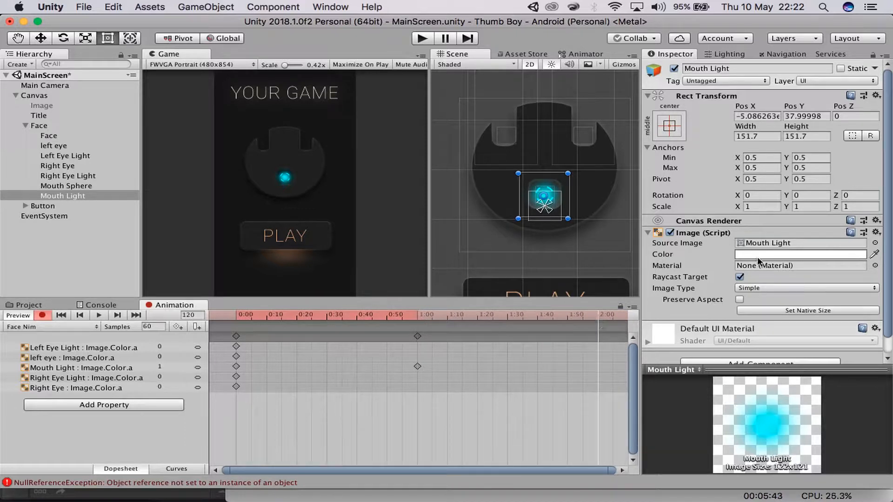
pyautogui.click(757, 254)
pyautogui.moveTo(642, 412); pyautogui.dragTo(465, 396)
pyautogui.click(614, 168)
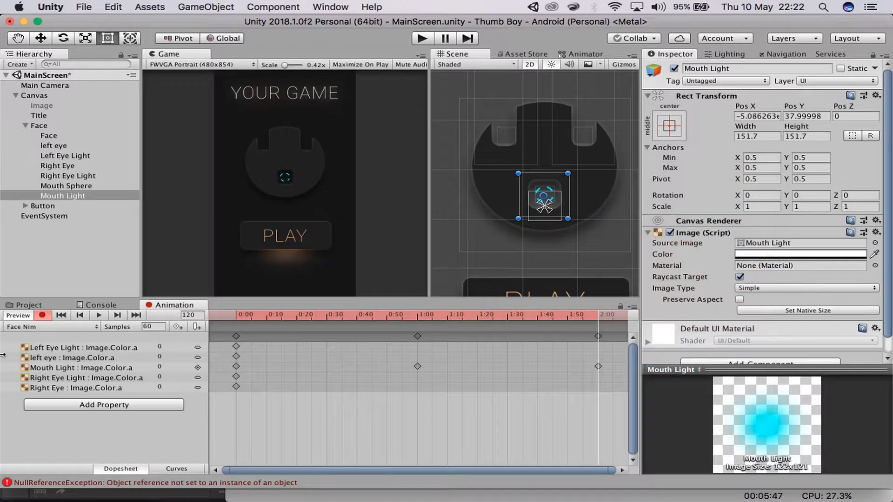
# - Play the animation clip to preview the mouth light's fade, stop it and return to the first frame
pyautogui.click(97, 316)
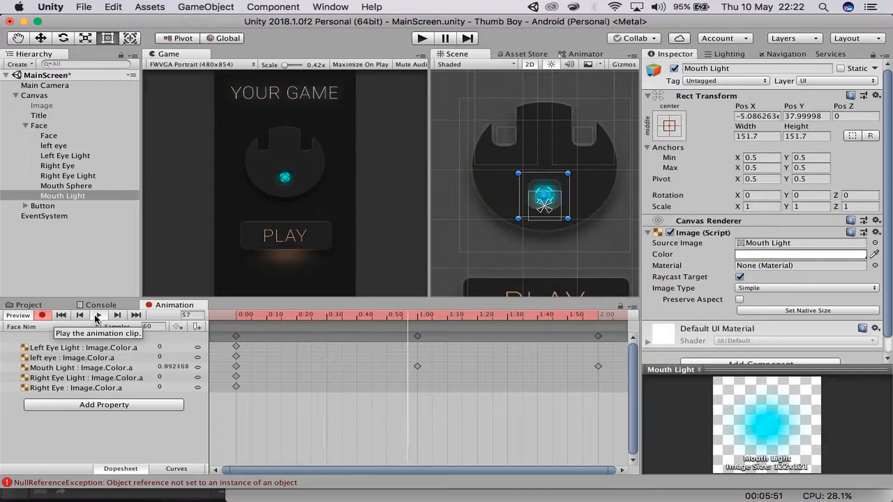
pyautogui.click(98, 315)
pyautogui.click(60, 315)
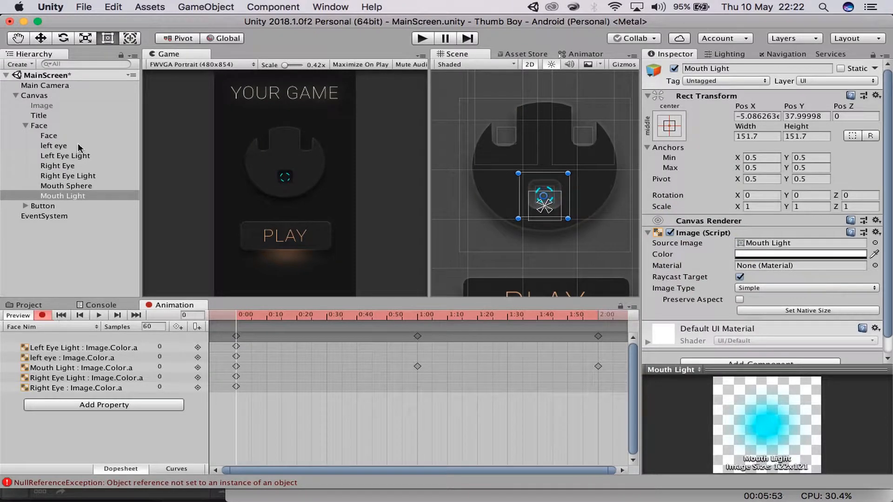
# - Record a Mouth Sphere keyframe at frame 0 with Z rotation 0
pyautogui.click(46, 187)
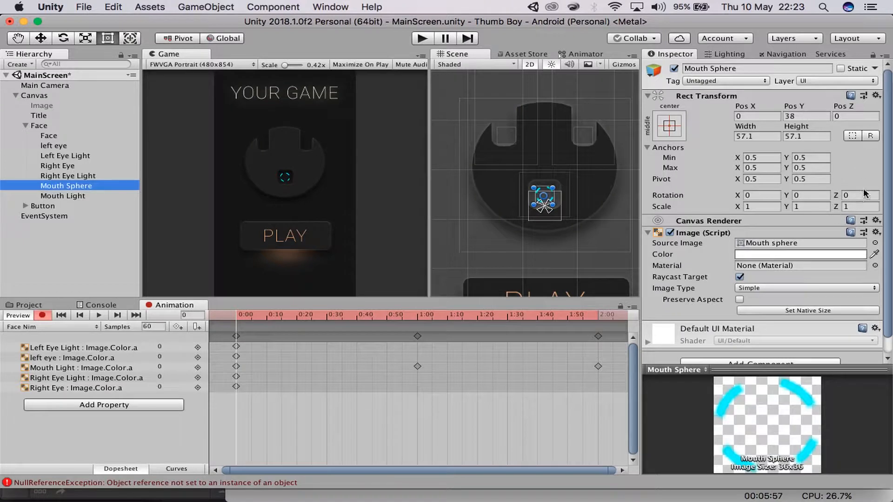
pyautogui.moveTo(837, 196); pyautogui.dragTo(795, 171)
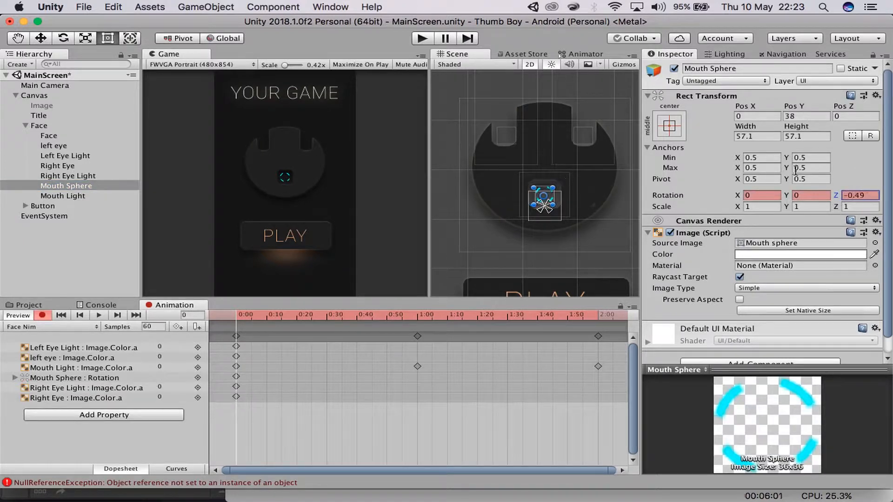
pyautogui.click(860, 199)
# - Record a Mouth Sphere keyframe at 2:00 with Z rotation 180
pyautogui.click(599, 316)
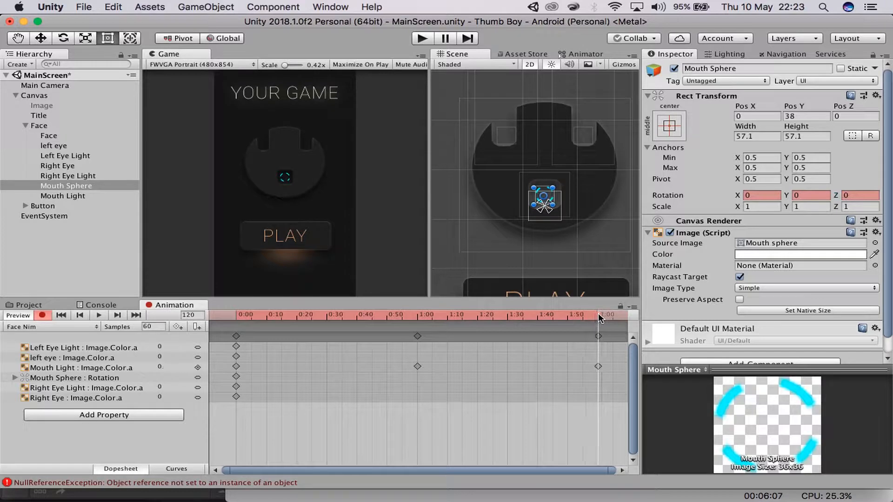
pyautogui.click(874, 196)
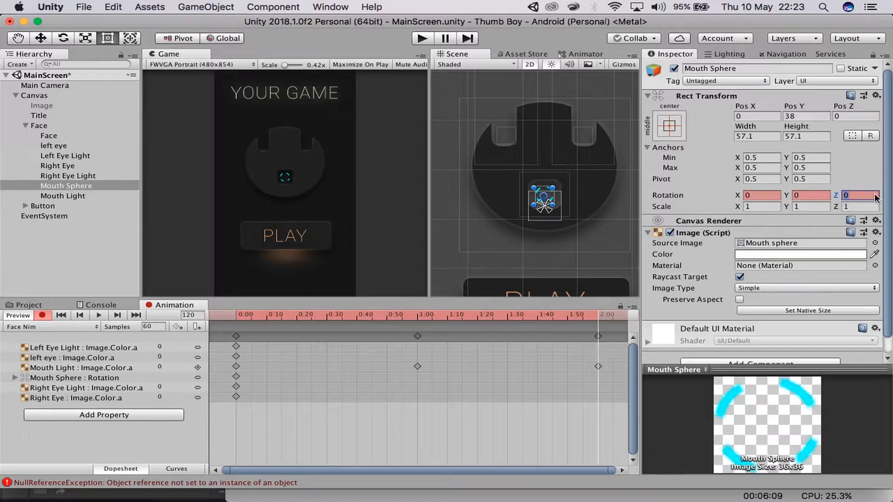
pyautogui.write('18')
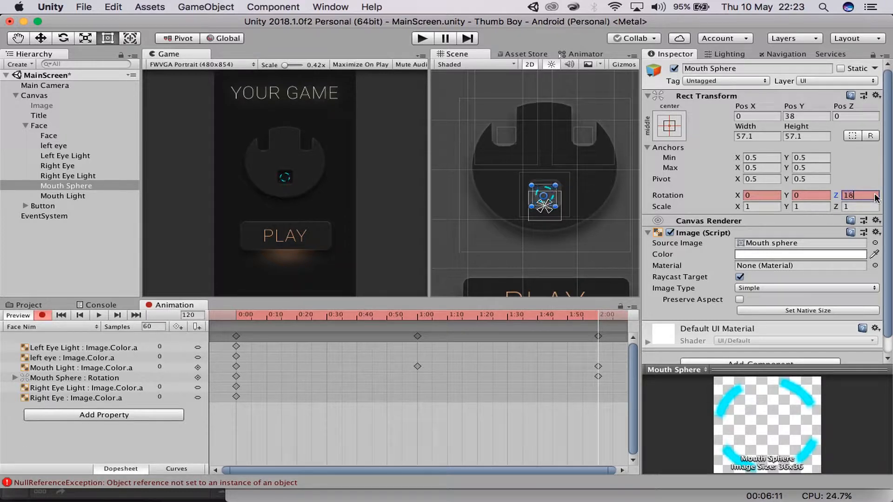
pyautogui.write('0')
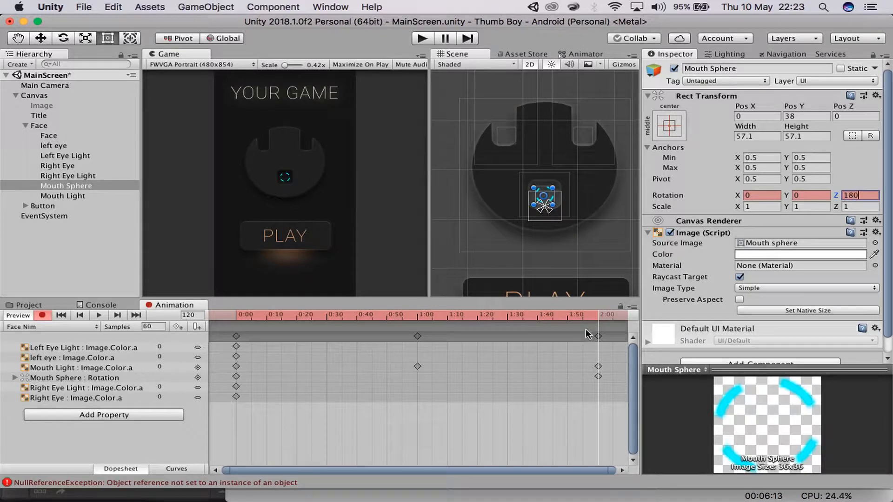
# - Play the animation clip from the start to preview the mouth sphere's spin, stop it and return to the first frame
pyautogui.moveTo(585, 316); pyautogui.dragTo(188, 319)
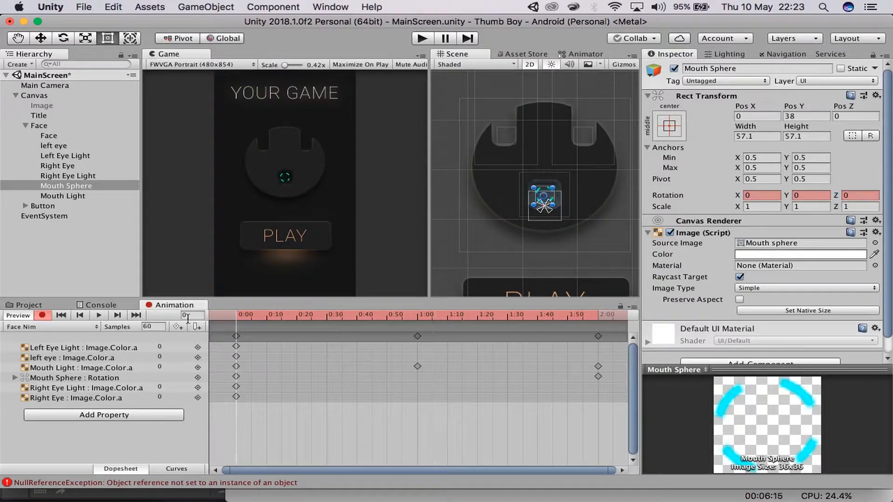
pyautogui.click(98, 315)
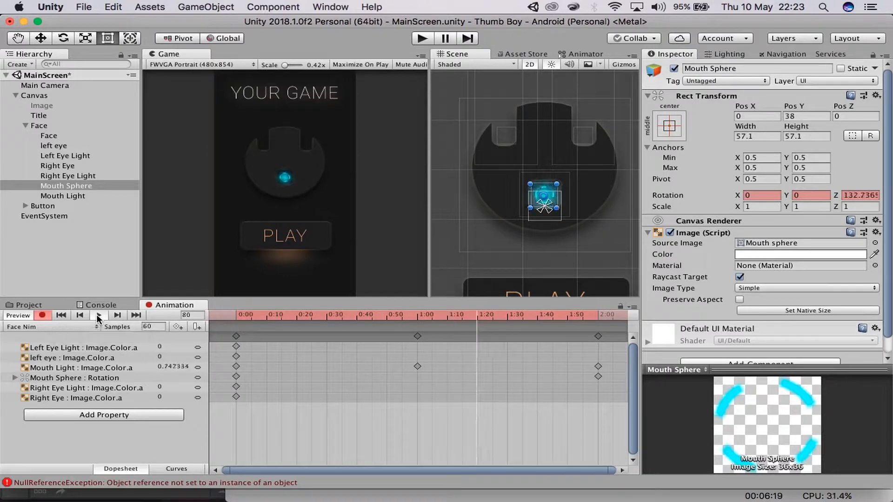
pyautogui.click(98, 315)
pyautogui.click(59, 315)
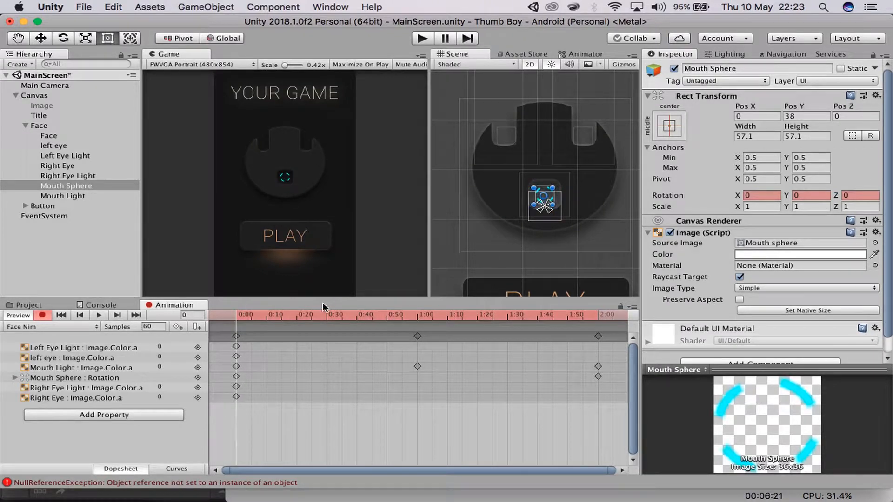
# - Set the left eye's colour alpha to 255 in its keyframe at frame 0
pyautogui.click(57, 146)
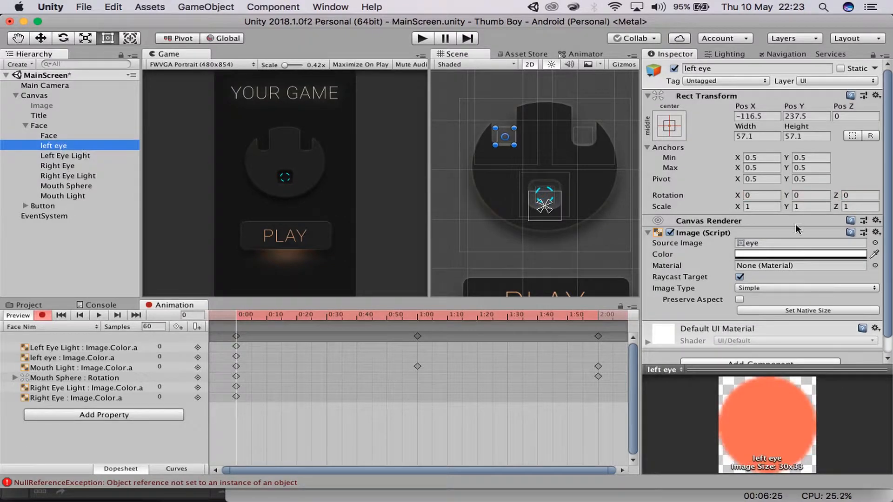
pyautogui.click(251, 315)
pyautogui.moveTo(251, 315); pyautogui.dragTo(219, 317)
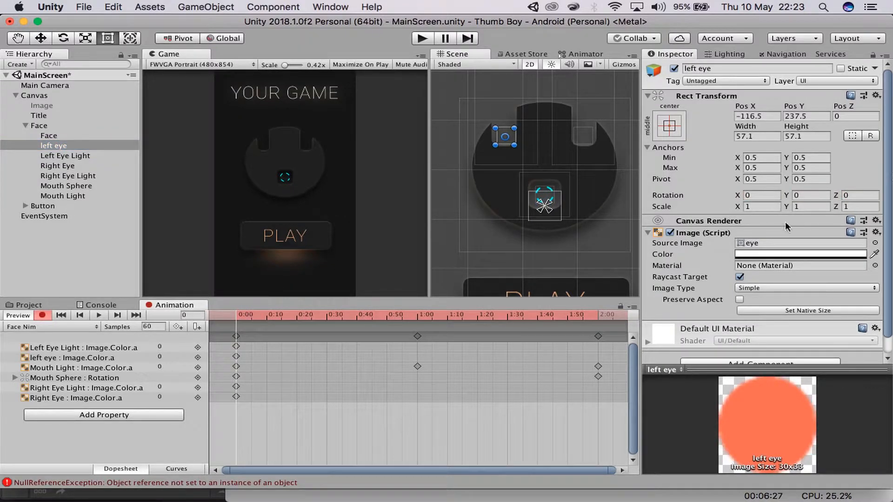
pyautogui.click(768, 254)
pyautogui.moveTo(679, 412); pyautogui.dragTo(770, 419)
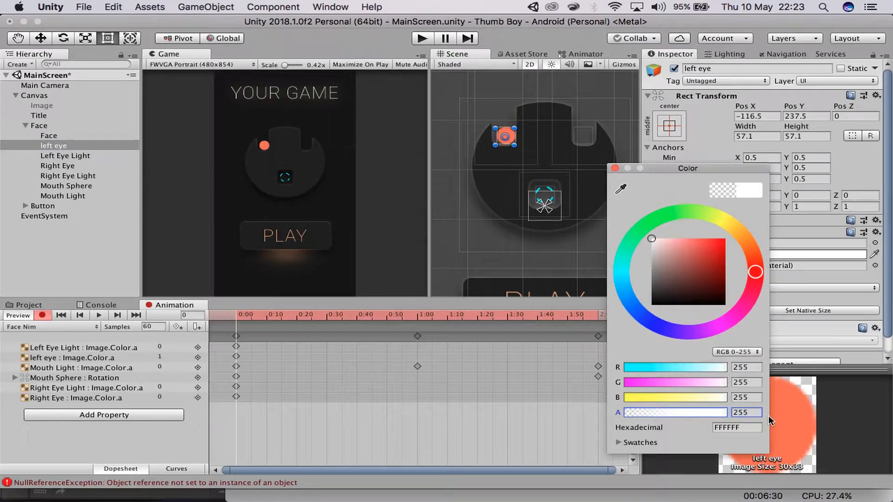
pyautogui.click(614, 168)
# - Set the Right Eye's colour alpha to 255 in its keyframe at frame 0
pyautogui.click(65, 166)
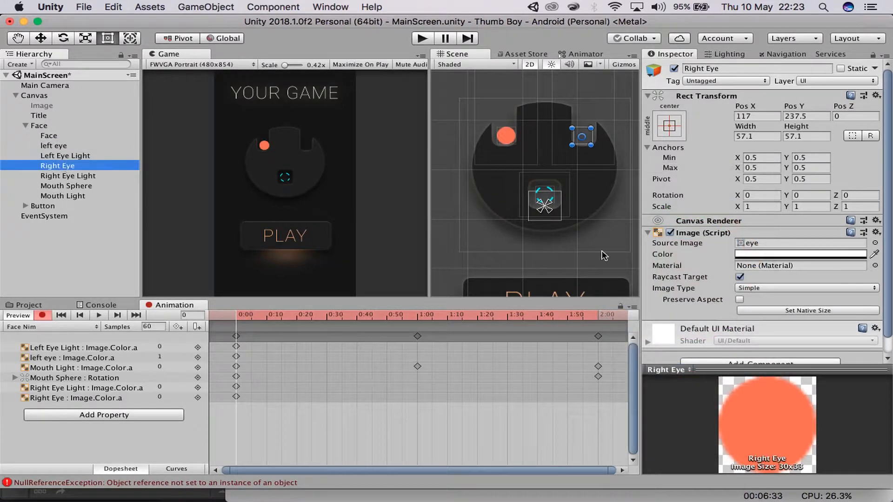
pyautogui.click(782, 254)
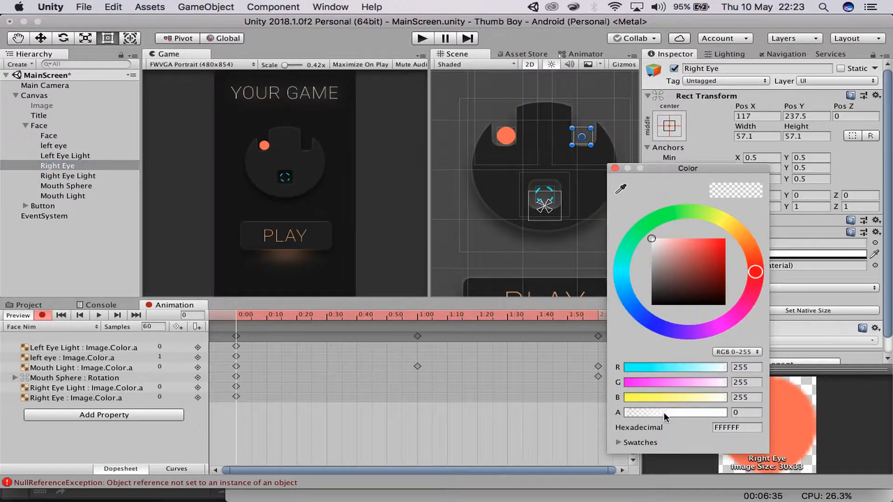
pyautogui.moveTo(664, 413); pyautogui.dragTo(801, 415)
pyautogui.click(614, 167)
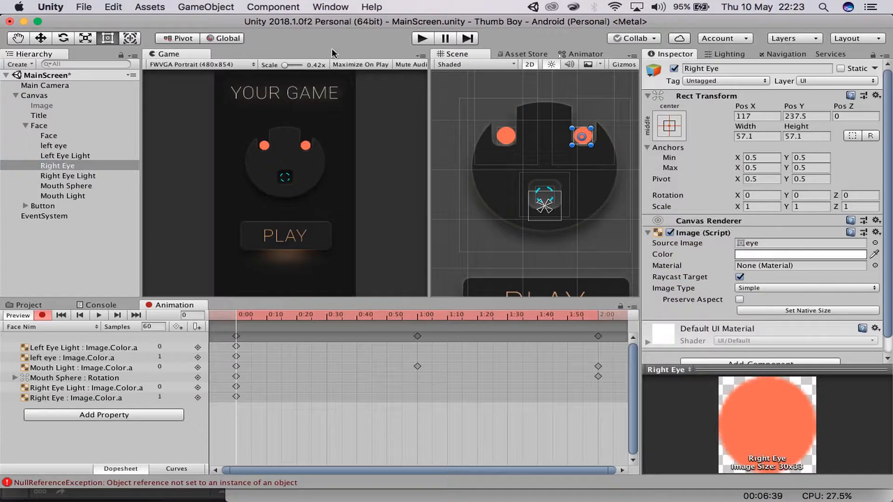
# - Record left eye position keyframes with Pos Y 237.5 at frame 0 and the eye raised to Pos Y 284 at 1:00
pyautogui.click(61, 146)
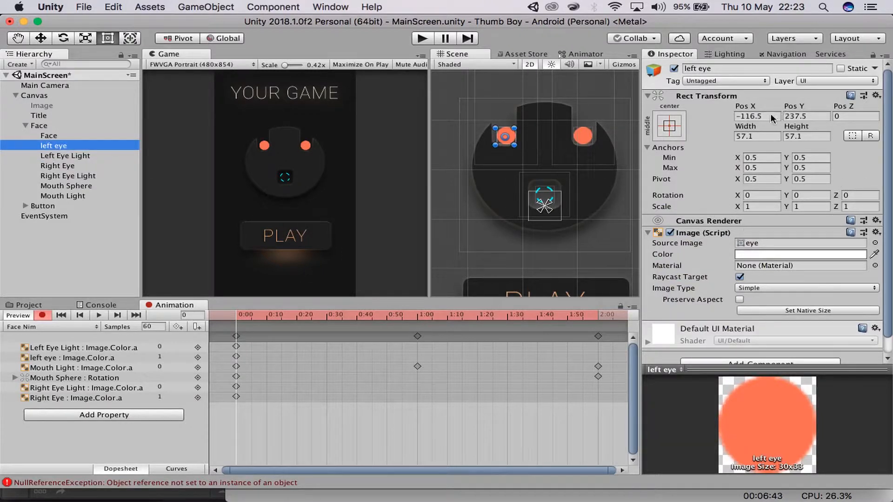
pyautogui.click(802, 115)
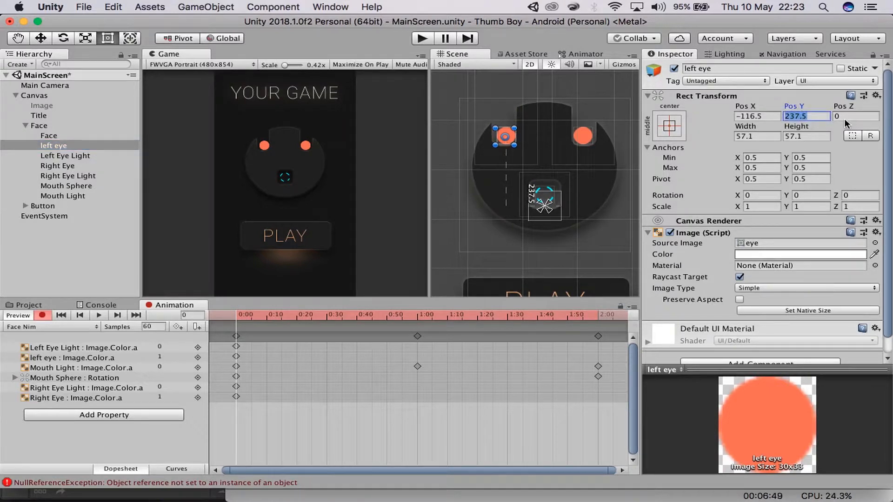
pyautogui.press('Right')
pyautogui.press('Return')
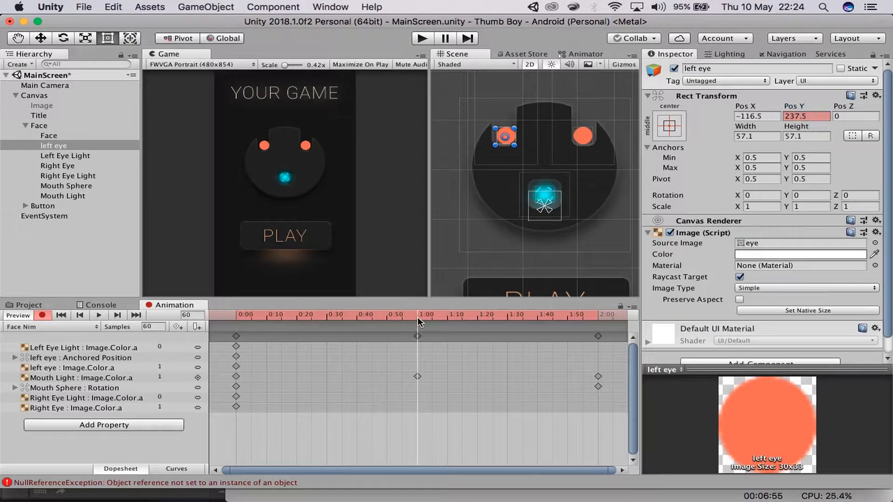
pyautogui.press('w')
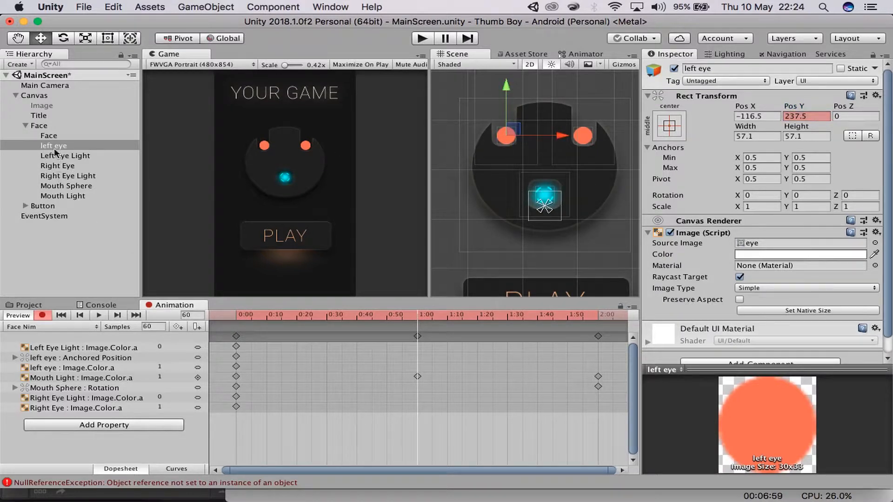
pyautogui.moveTo(507, 85)
pyautogui.mouseDown()
pyautogui.moveTo(507, 59)
pyautogui.moveTo(498, 71)
pyautogui.mouseUp()
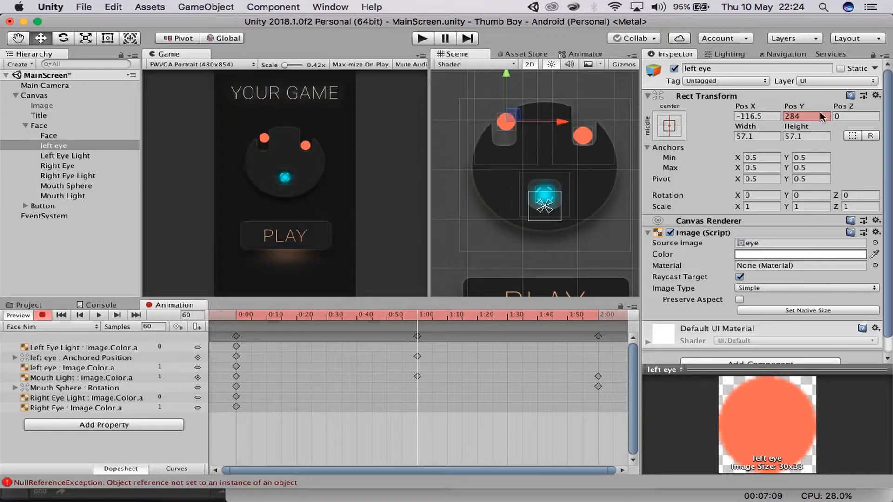
# - Record a left eye position keyframe at 2:00 that returns it to its starting Pos Y of 237.5
pyautogui.click(598, 316)
pyautogui.click(796, 133)
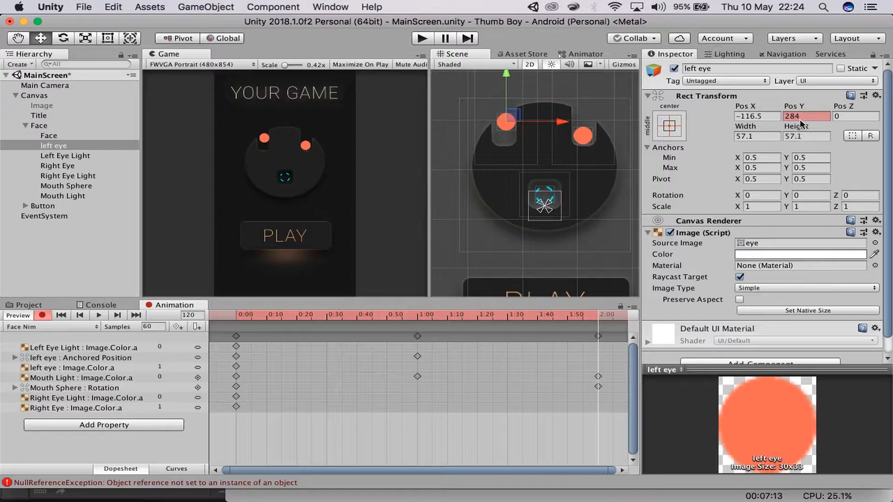
pyautogui.click(800, 117)
# - Scrub and play the clip to preview the left eye's up-and-down movement, and return to the first frame
pyautogui.click(395, 316)
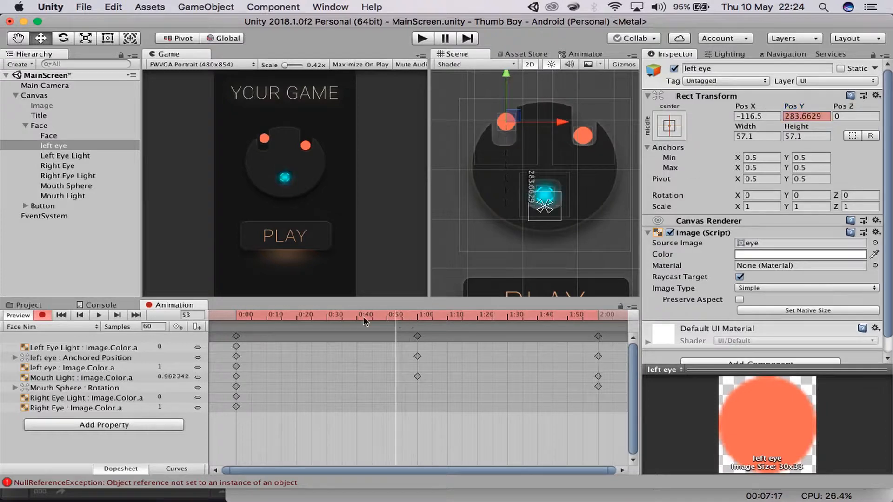
pyautogui.click(99, 315)
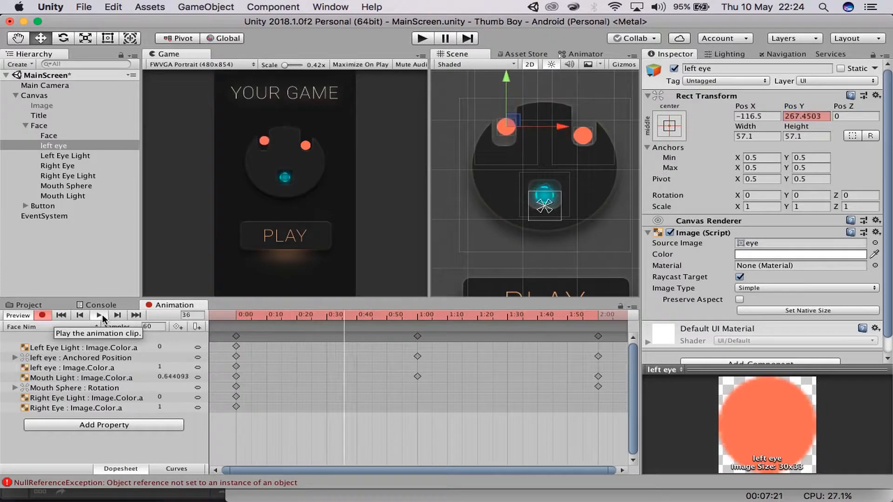
pyautogui.click(58, 315)
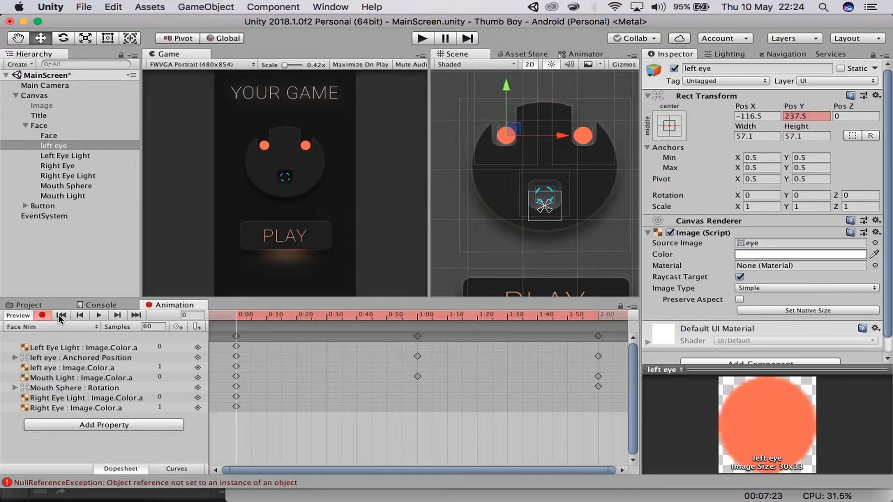
# - Record a Right Eye position keyframe at frame 0 with Pos Y 237.5
pyautogui.click(65, 176)
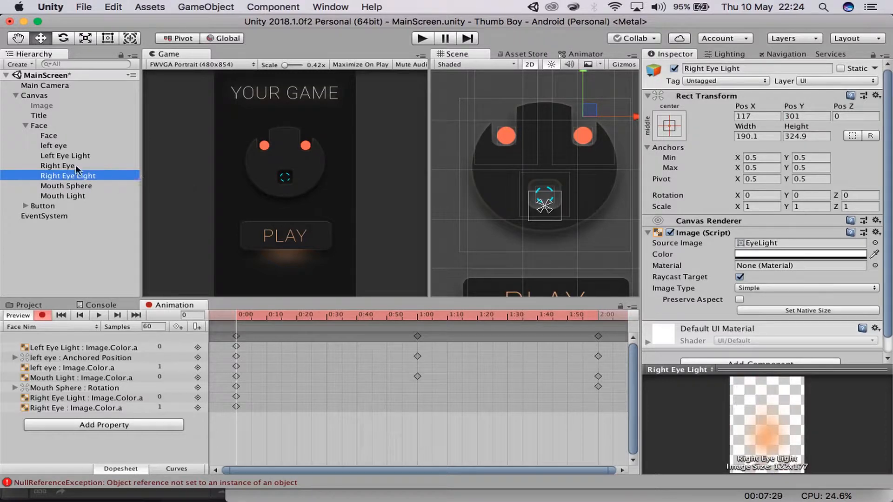
pyautogui.click(79, 166)
pyautogui.click(812, 115)
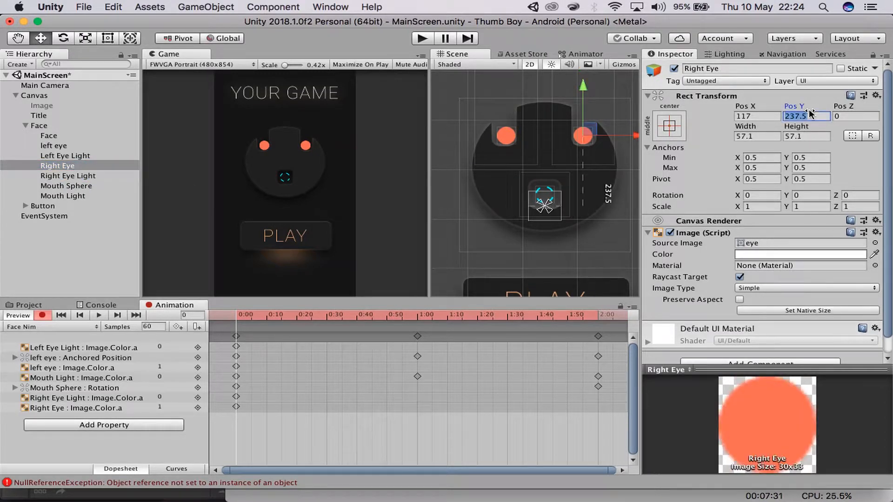
pyautogui.click(810, 114)
pyautogui.press('BackSpace')
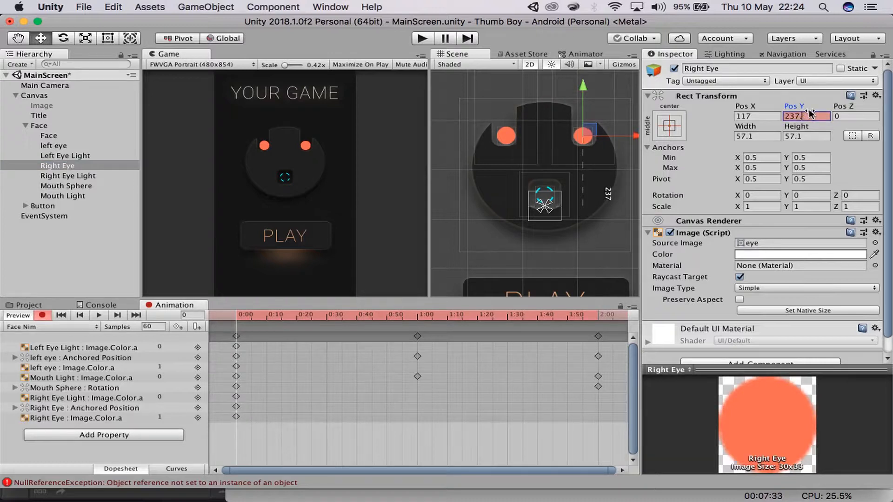
pyautogui.write('5')
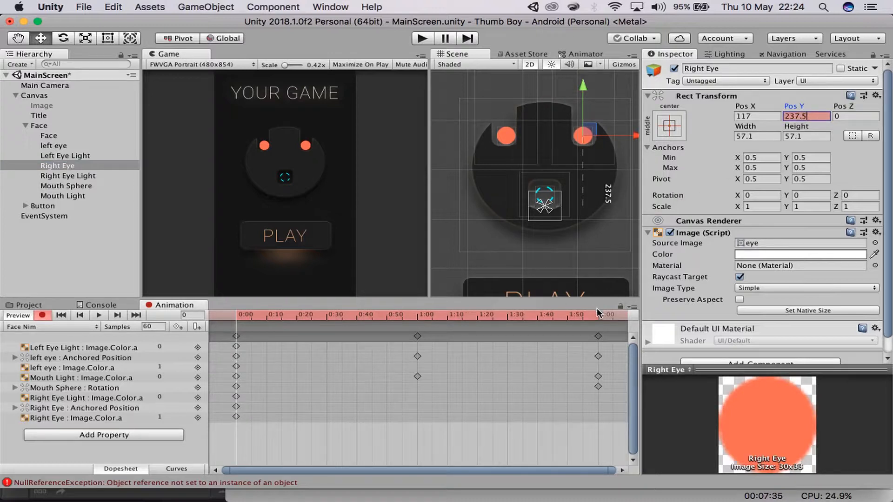
# - Record Right Eye position keyframes with the eye raised to Pos Y 287 at 1:00 and back at 237.5 at 2:00
pyautogui.moveTo(598, 315); pyautogui.dragTo(414, 315)
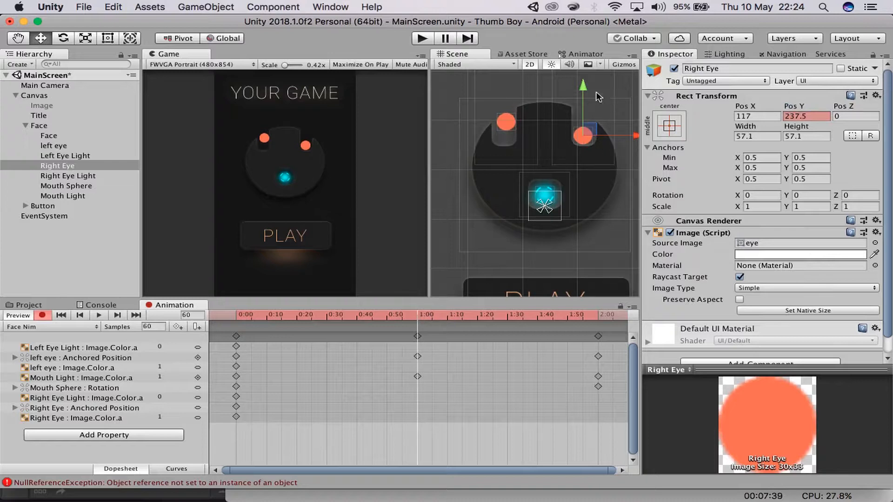
pyautogui.moveTo(584, 87); pyautogui.dragTo(584, 71)
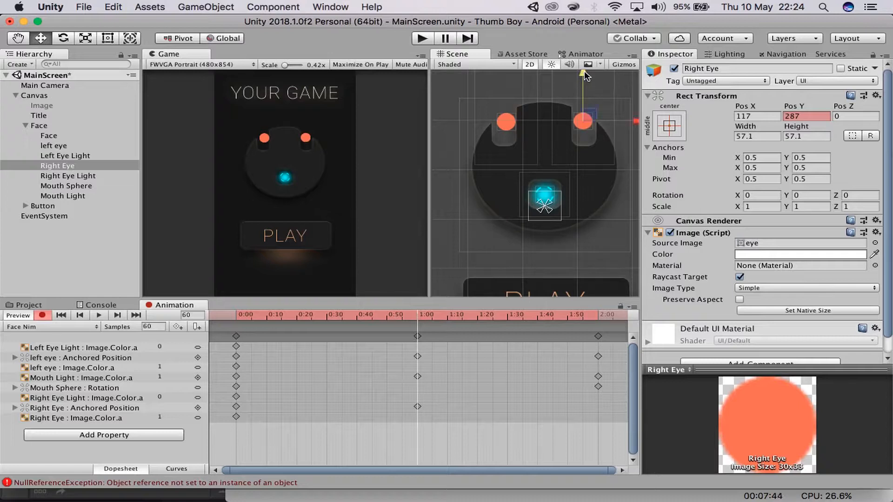
pyautogui.click(599, 316)
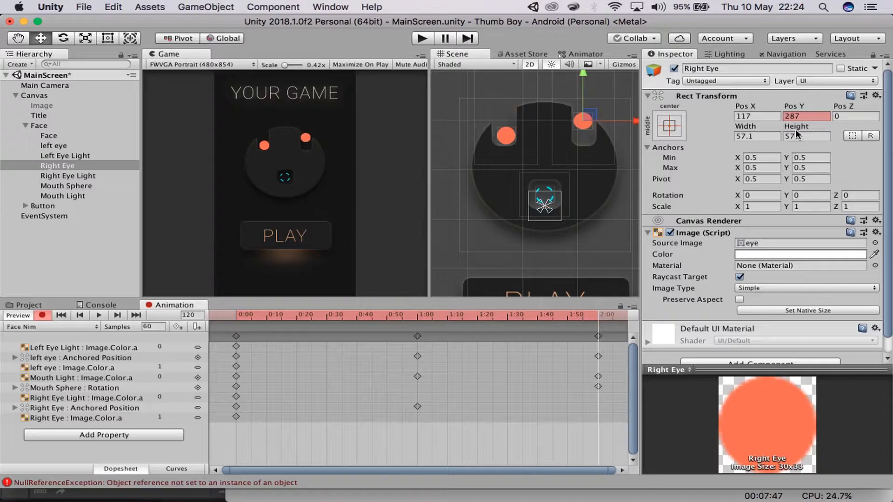
pyautogui.click(816, 113)
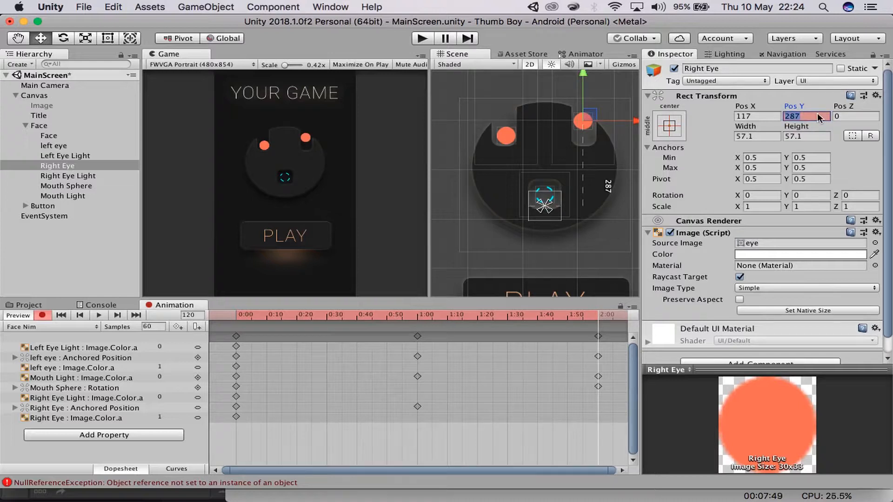
pyautogui.write('237.5')
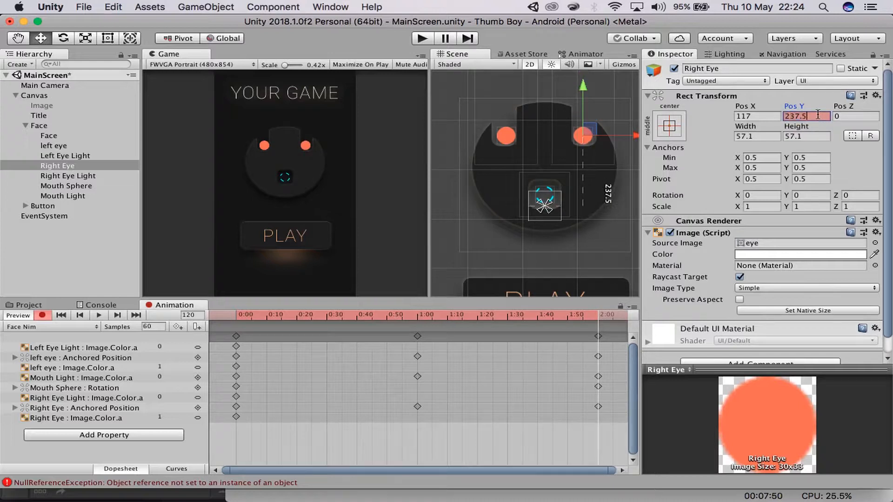
# - Play the animation clip to preview both eyes moving together with the mouth, and stop it
pyautogui.click(100, 316)
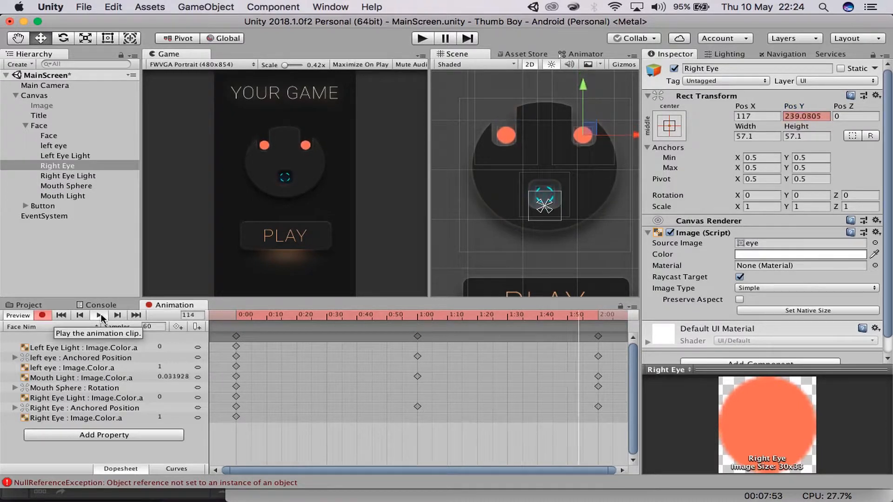
pyautogui.click(100, 315)
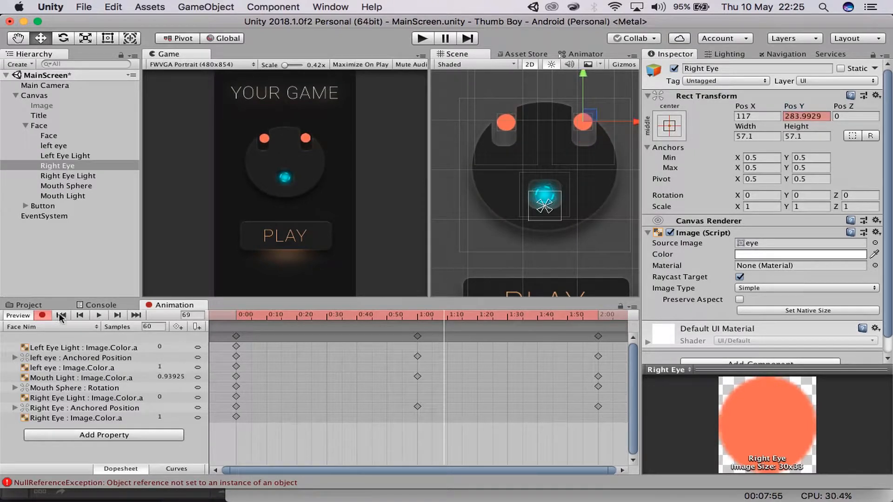
# - Record a Left Eye Light colour keyframe at frame 0 with its alpha raised to 107
pyautogui.click(60, 316)
pyautogui.click(62, 146)
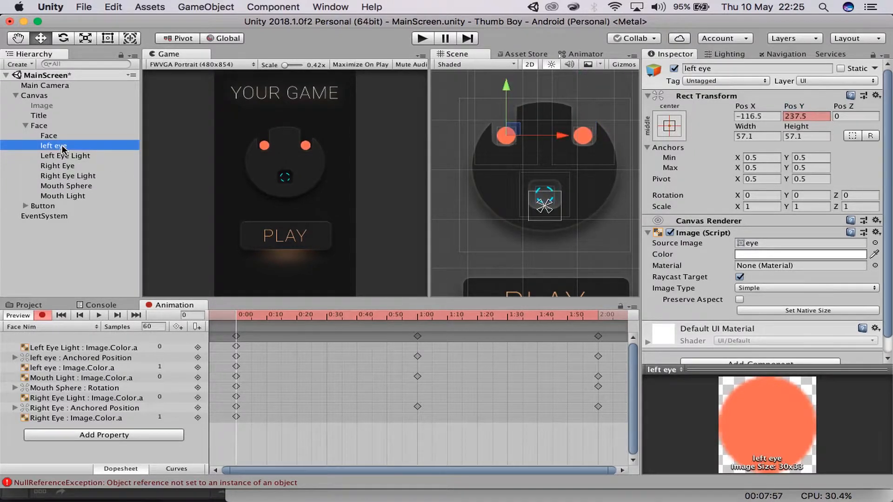
pyautogui.click(68, 157)
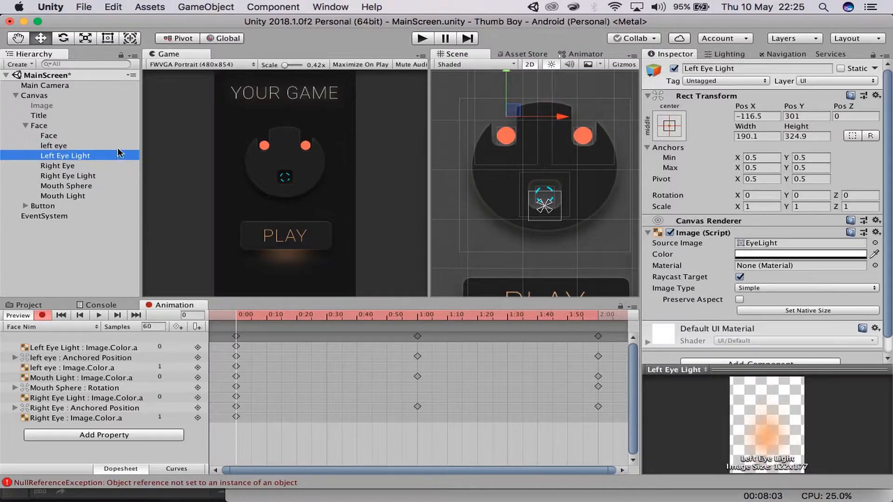
pyautogui.click(765, 255)
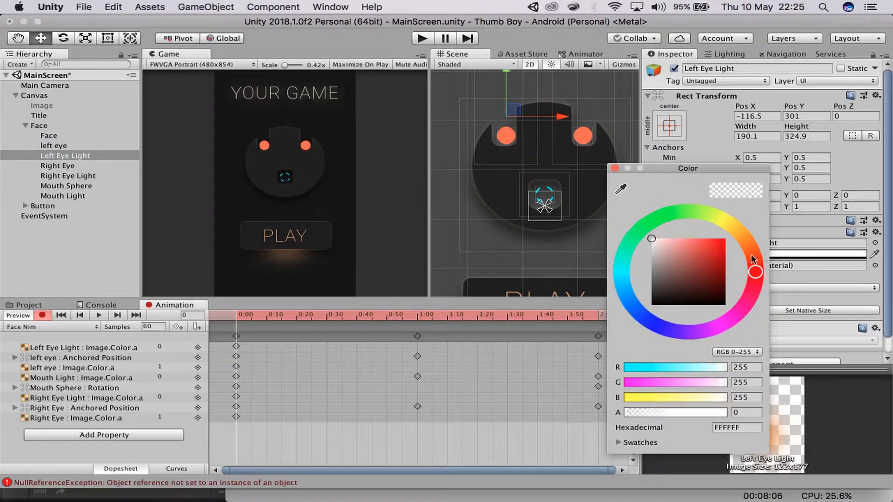
pyautogui.click(653, 412)
pyautogui.moveTo(671, 409); pyautogui.dragTo(667, 410)
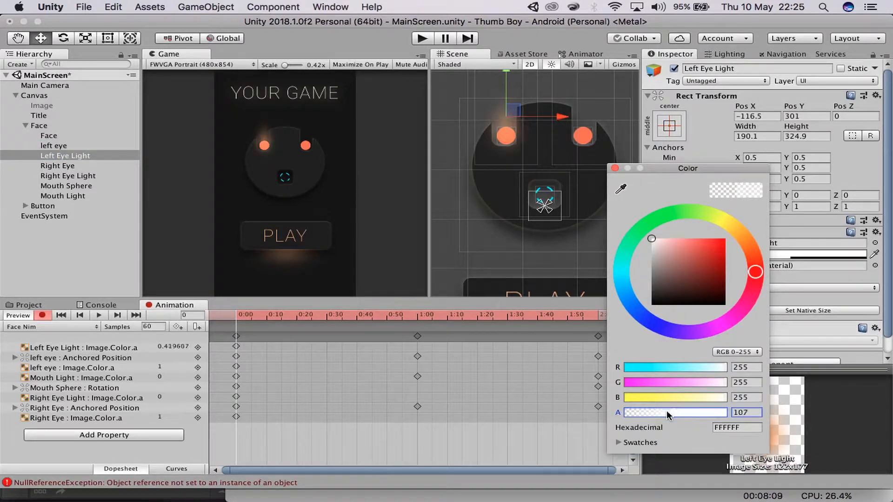
pyautogui.click(614, 169)
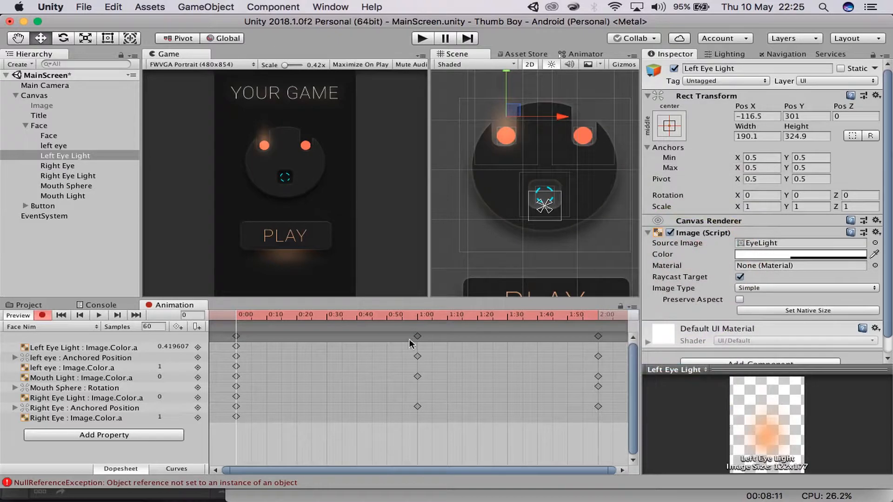
# - Record a Left Eye Light colour keyframe at 1:00 with the alpha at its full value of 1
pyautogui.click(417, 316)
pyautogui.click(778, 255)
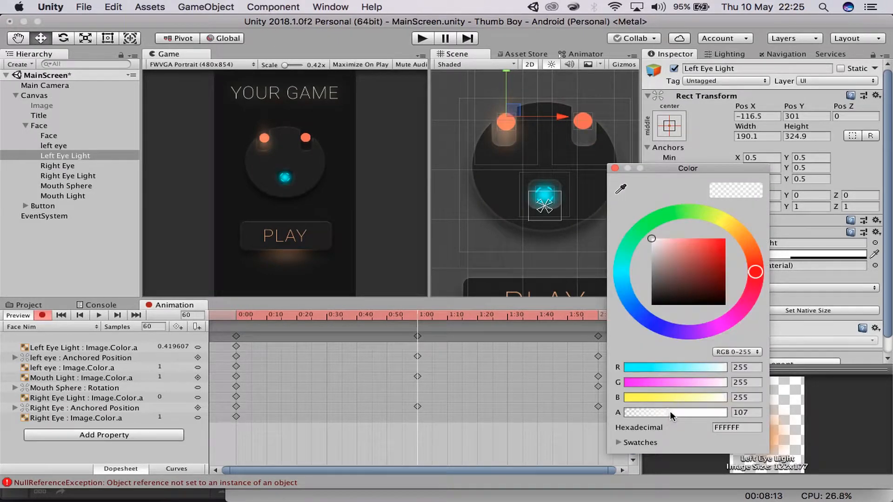
pyautogui.moveTo(671, 411); pyautogui.dragTo(797, 403)
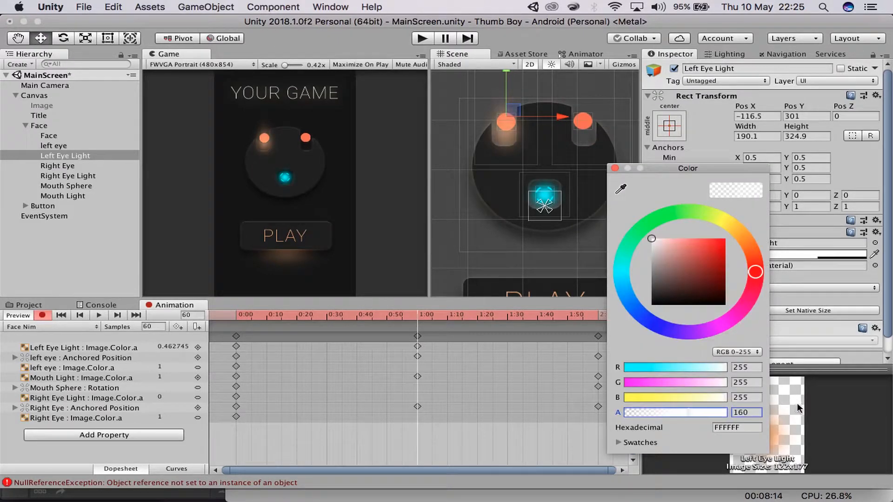
pyautogui.click(615, 168)
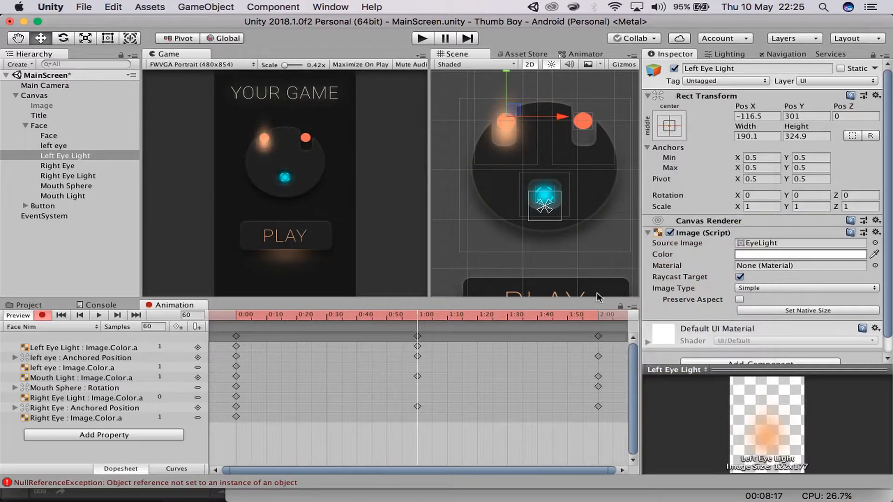
# - Record a Left Eye Light keyframe at 2:00 with the alpha lowered to about 0.18, and play the clip to preview the glow
pyautogui.click(598, 317)
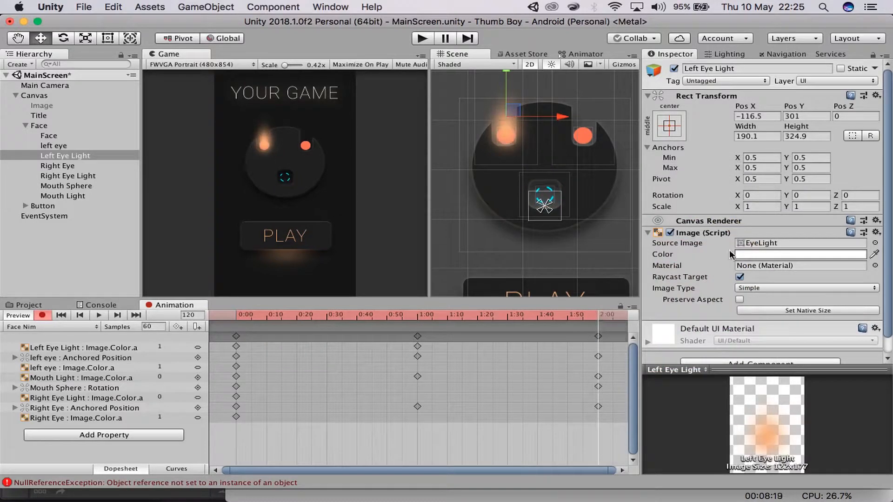
pyautogui.click(755, 253)
pyautogui.click(645, 411)
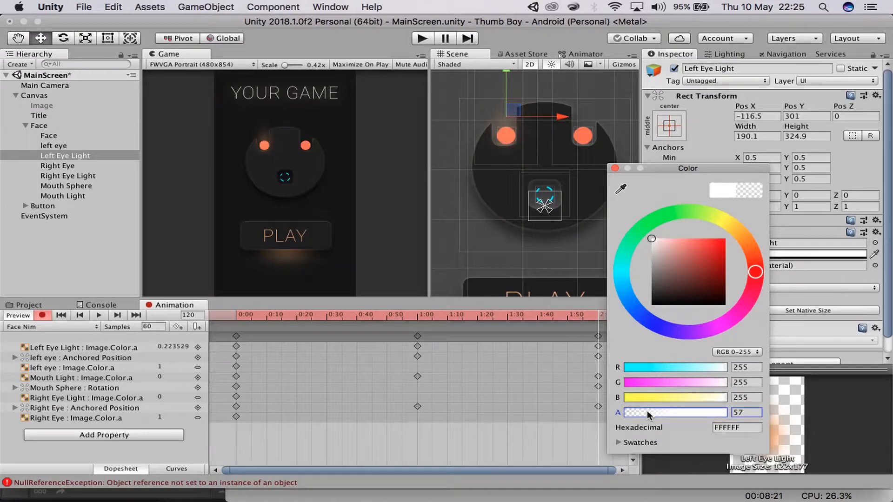
pyautogui.click(614, 168)
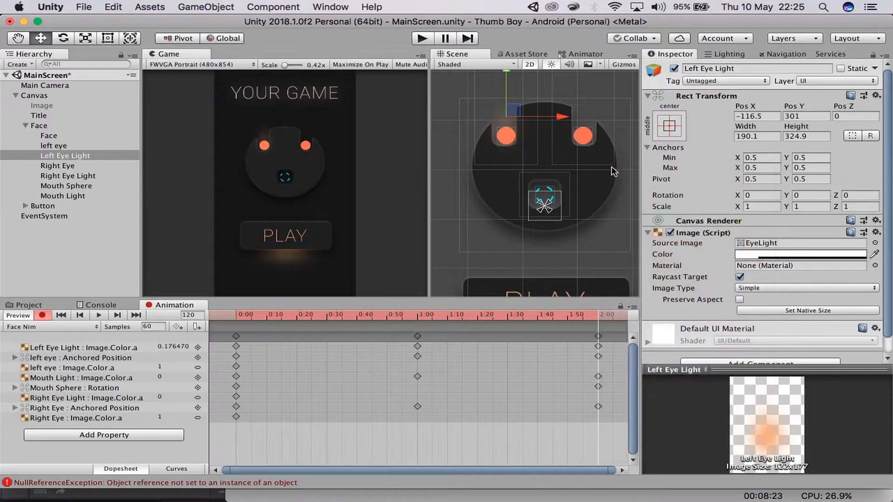
pyautogui.click(98, 316)
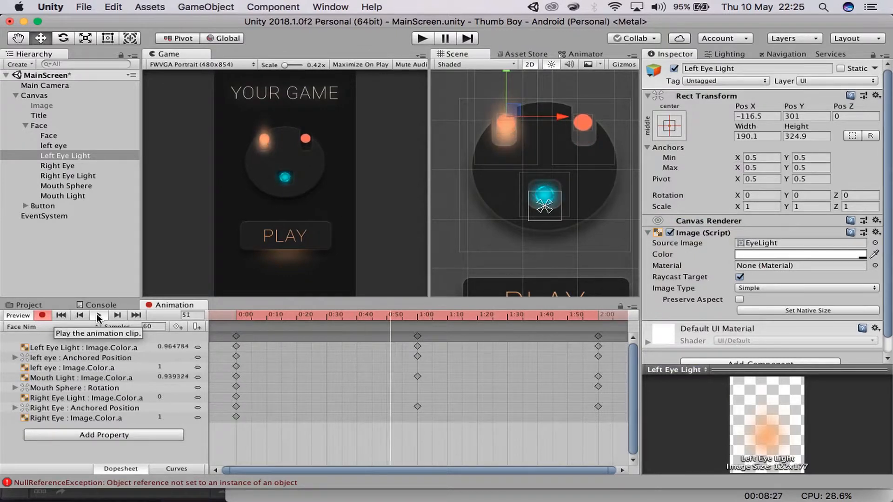
# - Record a Right Eye Light colour keyframe at frame 0 with its alpha set to 27
pyautogui.click(66, 175)
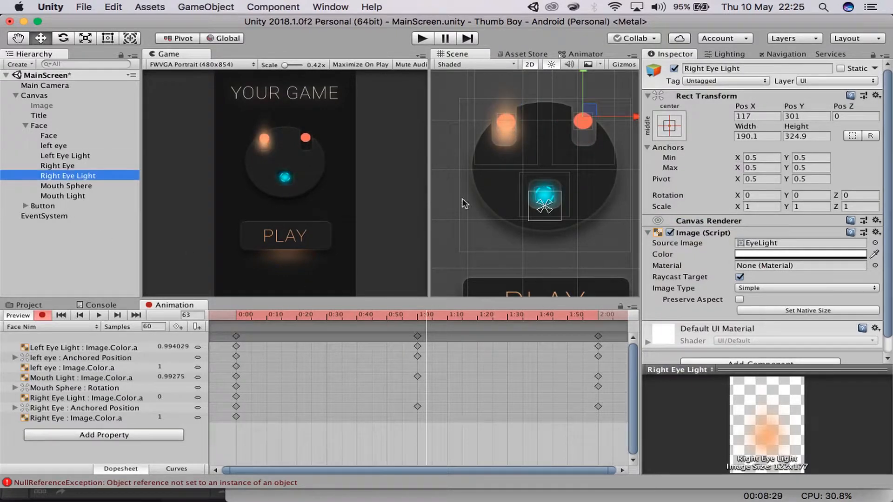
pyautogui.click(758, 255)
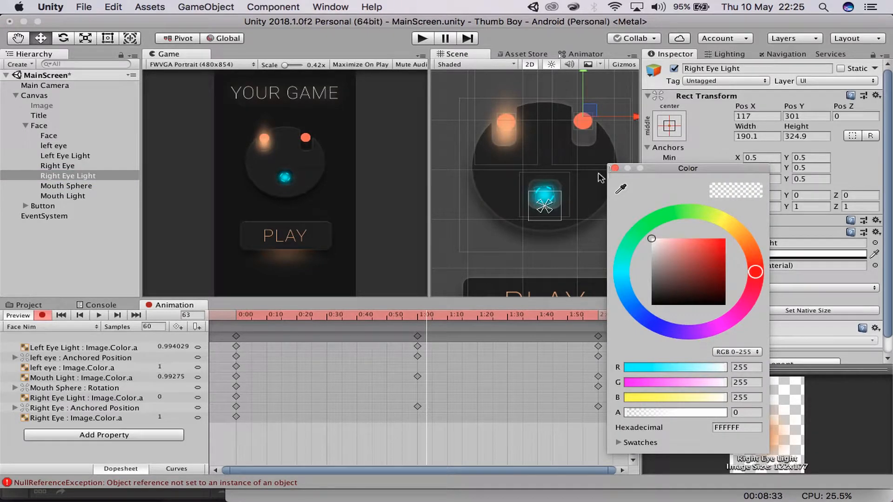
pyautogui.click(612, 167)
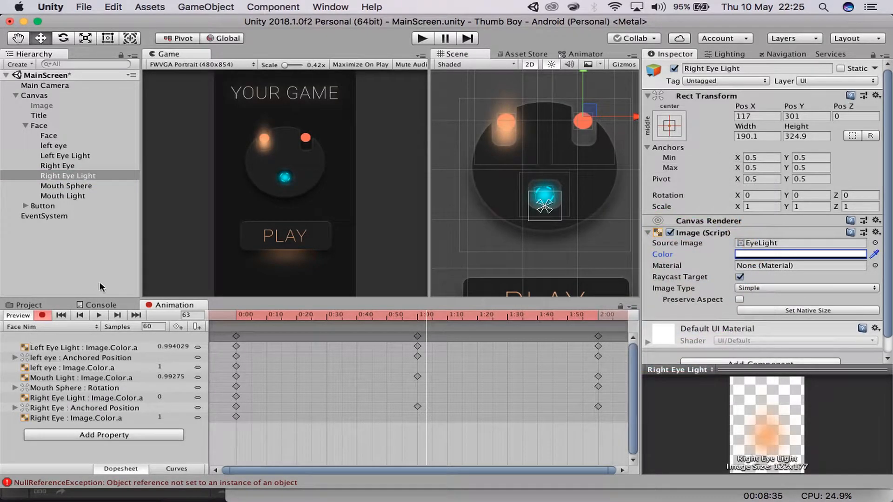
pyautogui.click(78, 316)
pyautogui.click(78, 315)
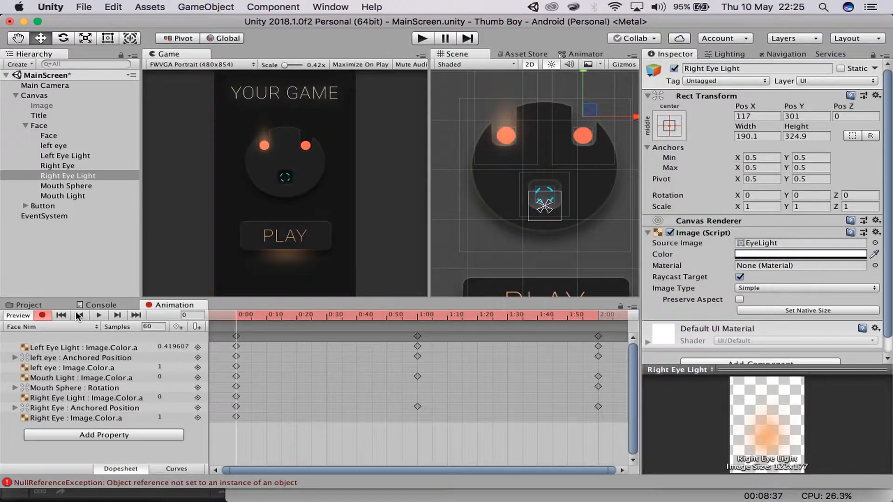
pyautogui.click(750, 255)
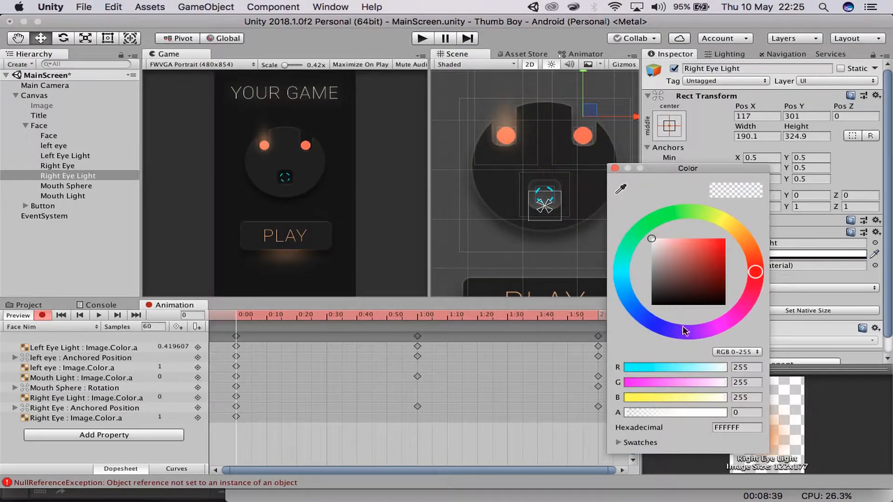
pyautogui.moveTo(671, 414); pyautogui.dragTo(635, 416)
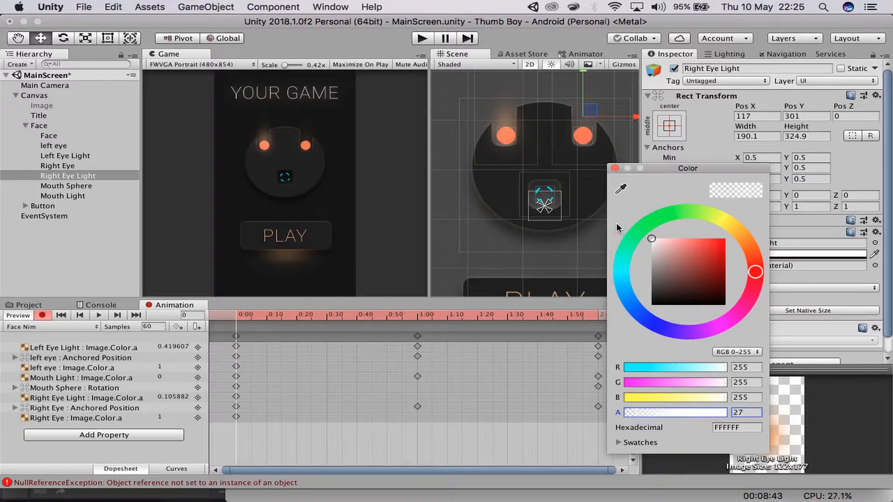
pyautogui.click(614, 168)
# - Record a Right Eye Light colour keyframe at 1:00 with the alpha raised to 255
pyautogui.click(418, 316)
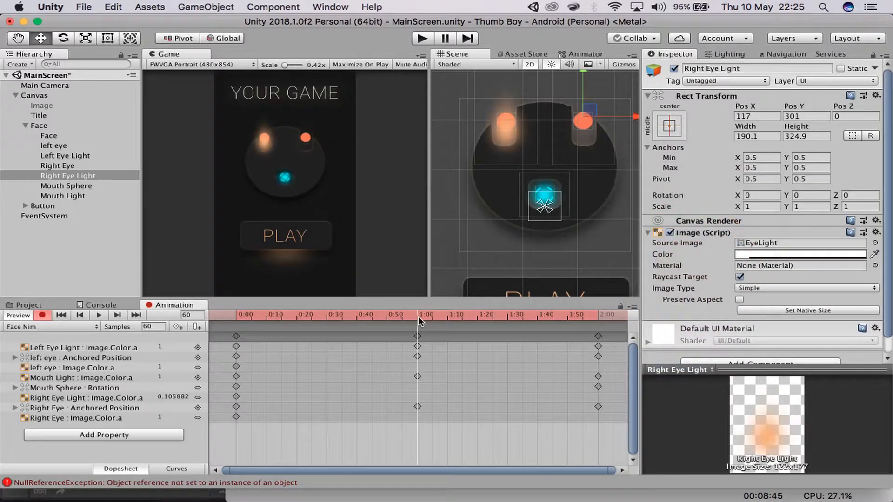
pyautogui.click(806, 253)
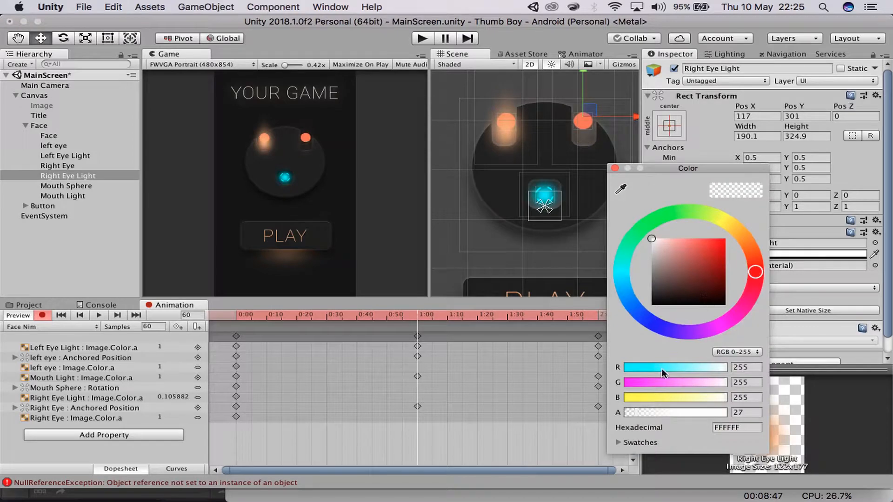
pyautogui.moveTo(650, 409); pyautogui.dragTo(779, 405)
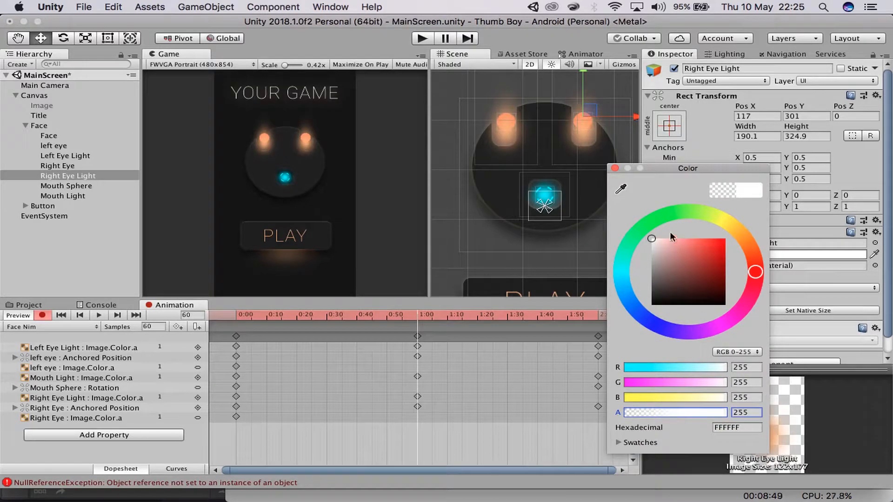
pyautogui.click(615, 168)
# - Record a Right Eye Light colour keyframe at 2:00 with the alpha lowered to 86
pyautogui.click(597, 316)
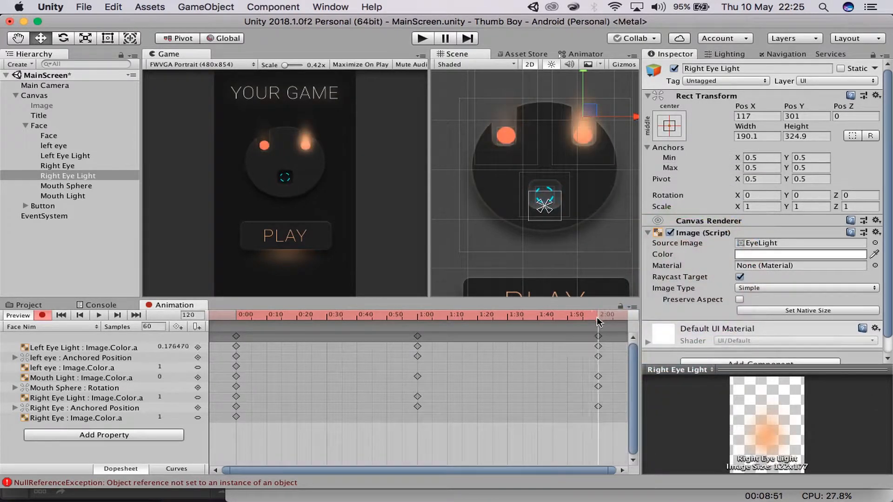
pyautogui.click(763, 256)
pyautogui.moveTo(654, 414); pyautogui.dragTo(657, 409)
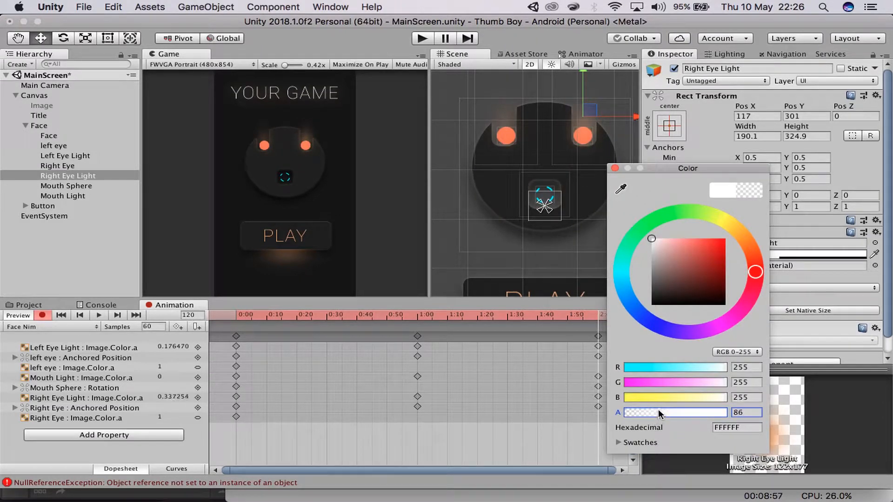
pyautogui.click(613, 168)
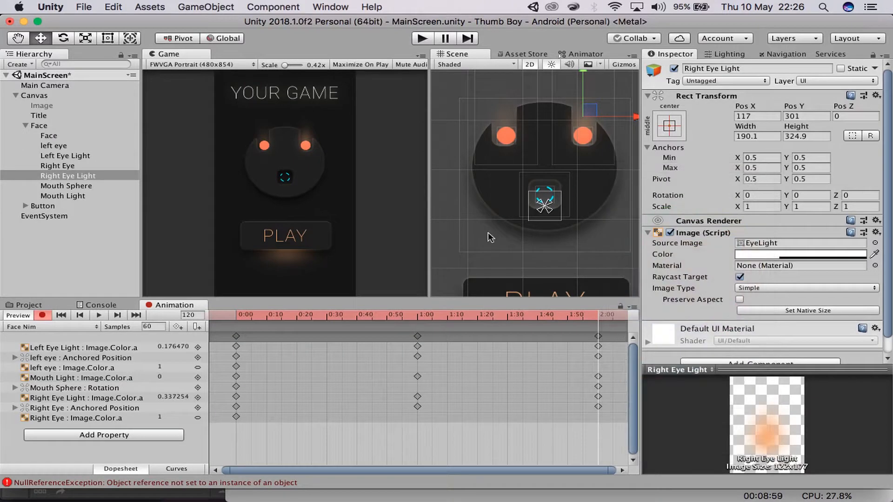
# - Play the clip to preview both eye lights glowing with the eye movement, stop it, and return to the first frame
pyautogui.click(97, 315)
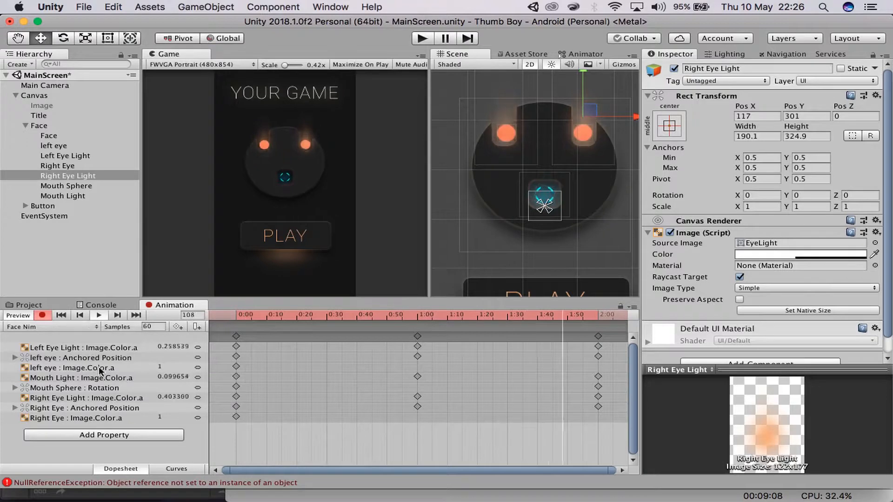
pyautogui.click(99, 315)
pyautogui.click(61, 315)
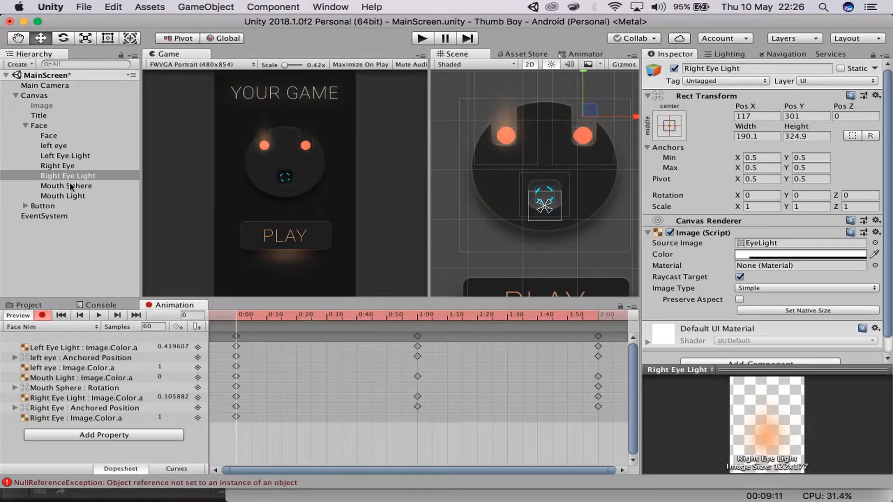
# - Try lowering the Face image's alpha at frame 0, restore it to 255, and undo the recorded Face colour keyframe
pyautogui.click(48, 135)
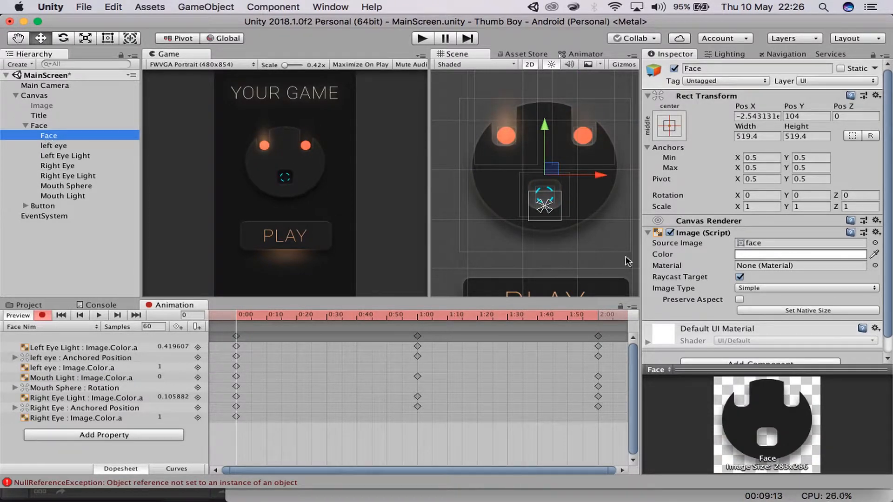
pyautogui.click(764, 256)
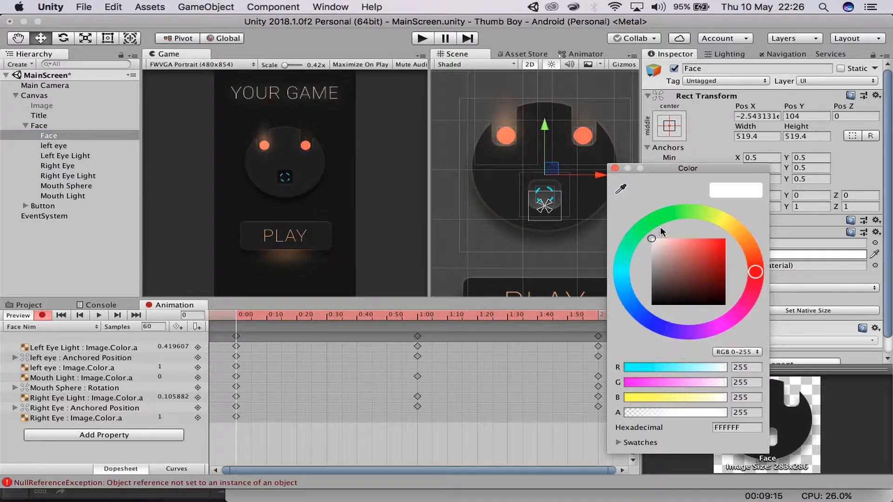
pyautogui.click(665, 411)
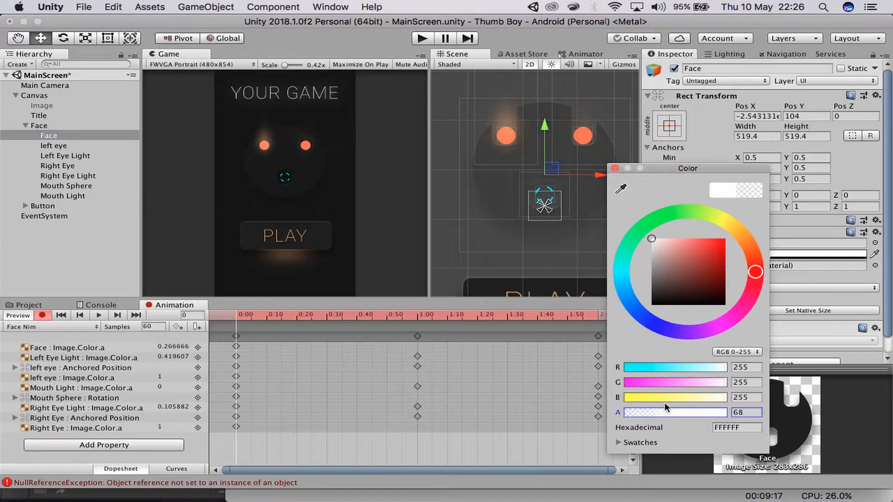
pyautogui.moveTo(770, 402); pyautogui.dragTo(789, 393)
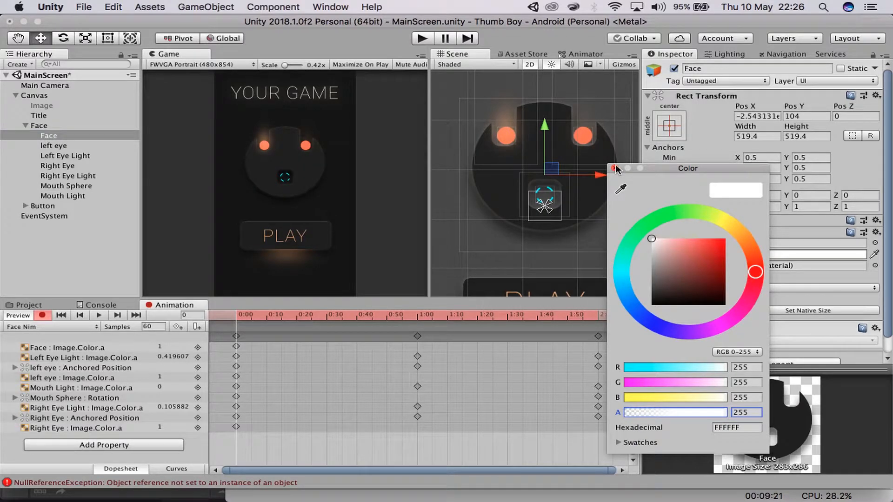
pyautogui.click(614, 168)
pyautogui.press('super+z')
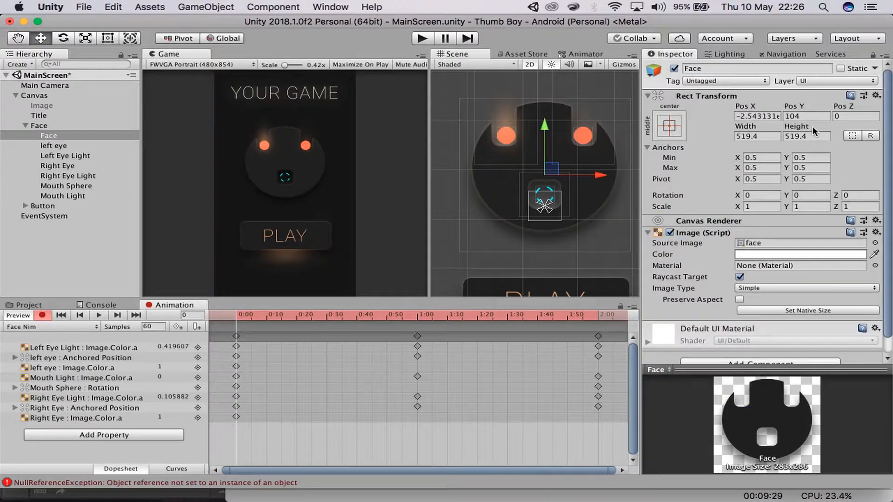
# - Leave the Face clip's recording, collapse the Face group in the hierarchy, and select the Button group
pyautogui.moveTo(253, 315); pyautogui.dragTo(176, 334)
pyautogui.click(25, 126)
pyautogui.click(43, 136)
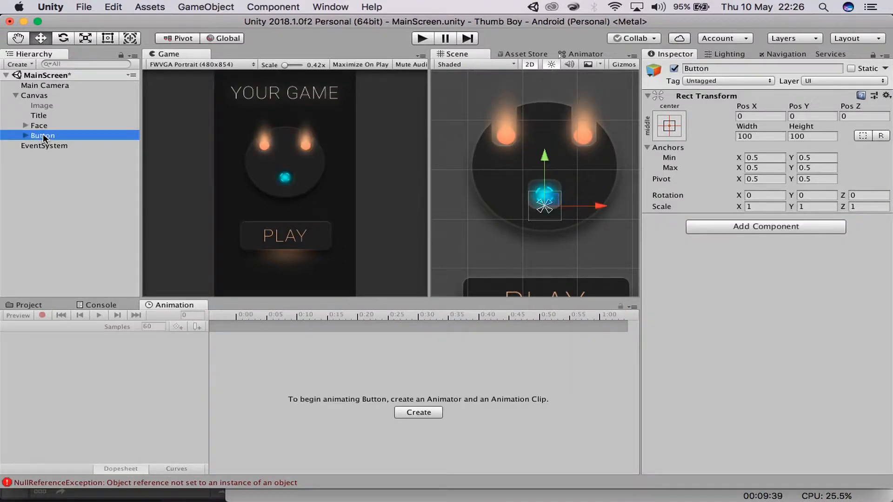
# - Switch between the Face and Button groups to compare which one has an animation clip, finishing on Face
pyautogui.click(46, 124)
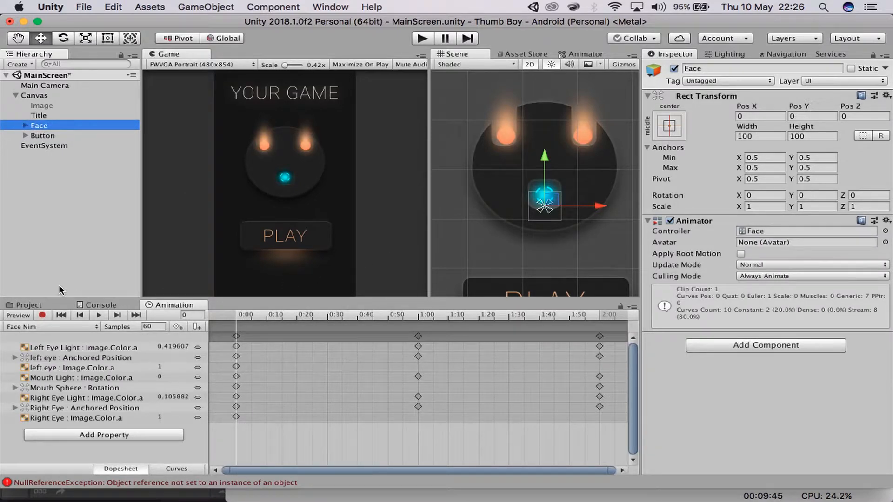
pyautogui.click(58, 134)
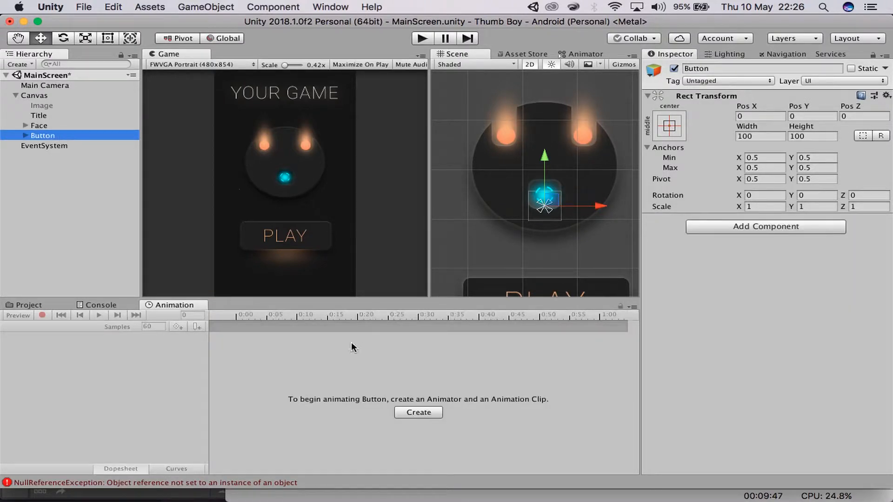
pyautogui.click(51, 124)
pyautogui.click(51, 133)
pyautogui.click(51, 124)
pyautogui.click(51, 135)
pyautogui.click(53, 126)
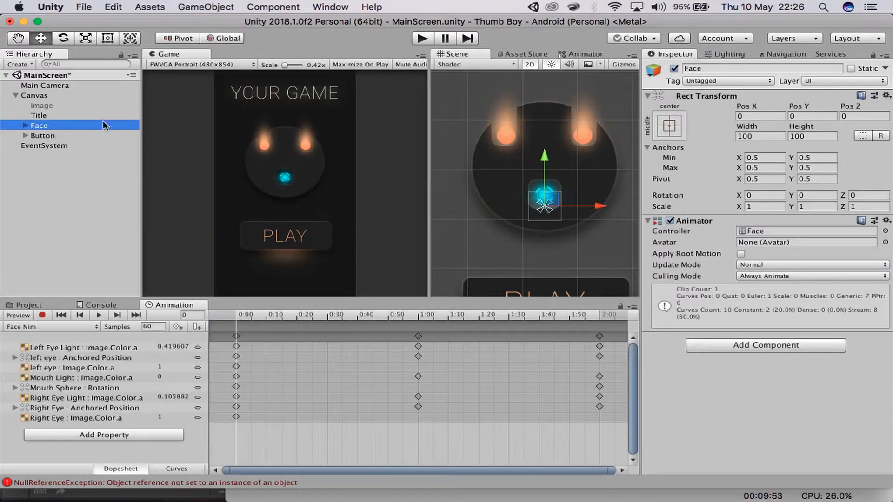
# - Create an animation clip named "Button swipe in" for the Button group and save it in Assets
pyautogui.click(61, 135)
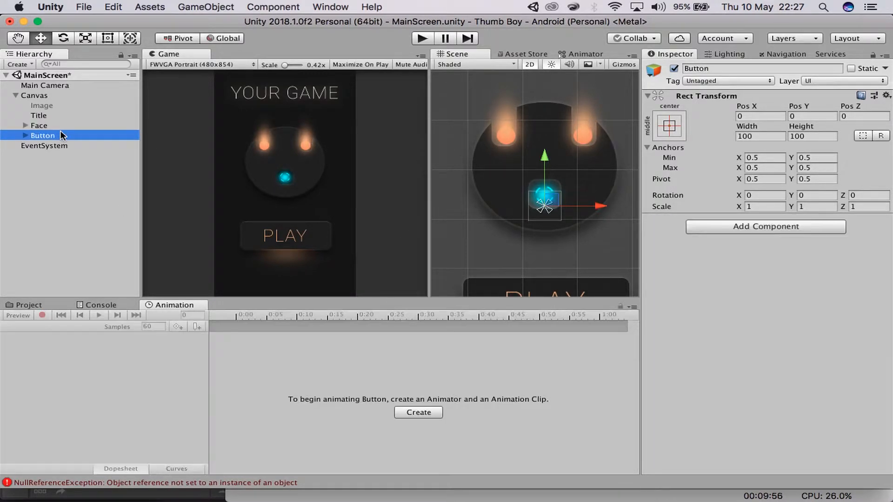
pyautogui.click(426, 414)
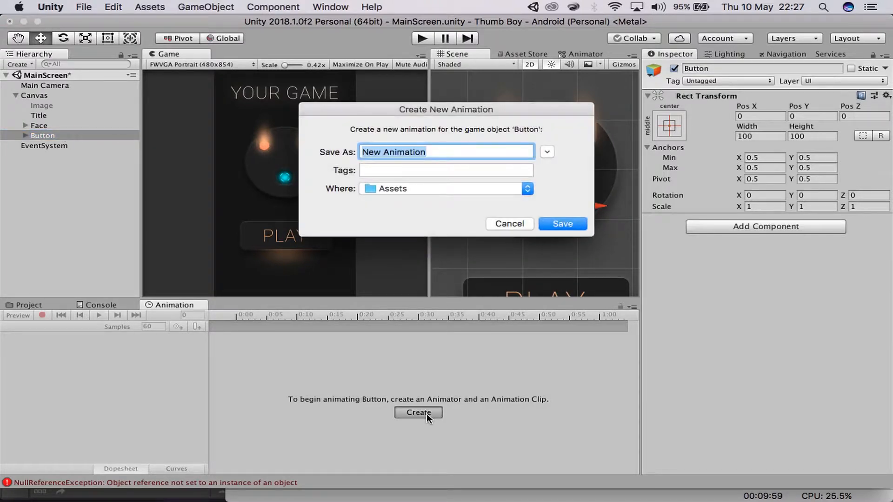
pyautogui.write('Bun')
pyautogui.press('BackSpace')
pyautogui.write('t')
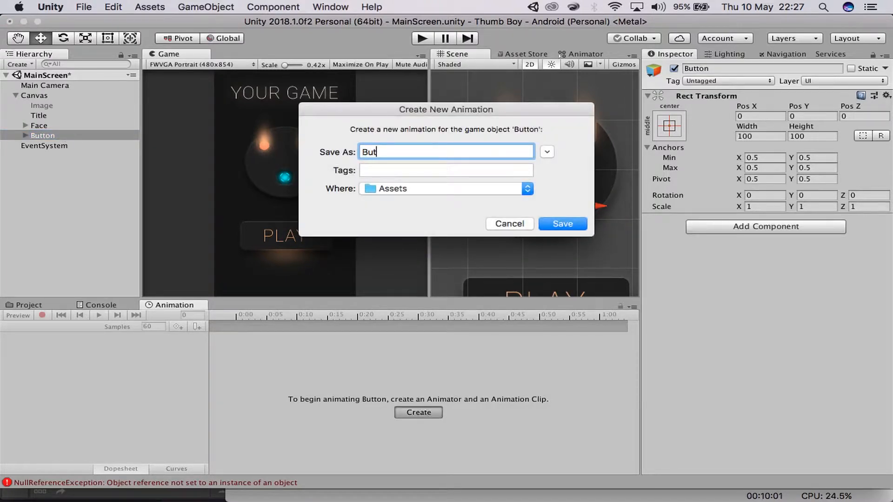
pyautogui.write('ton swipe i')
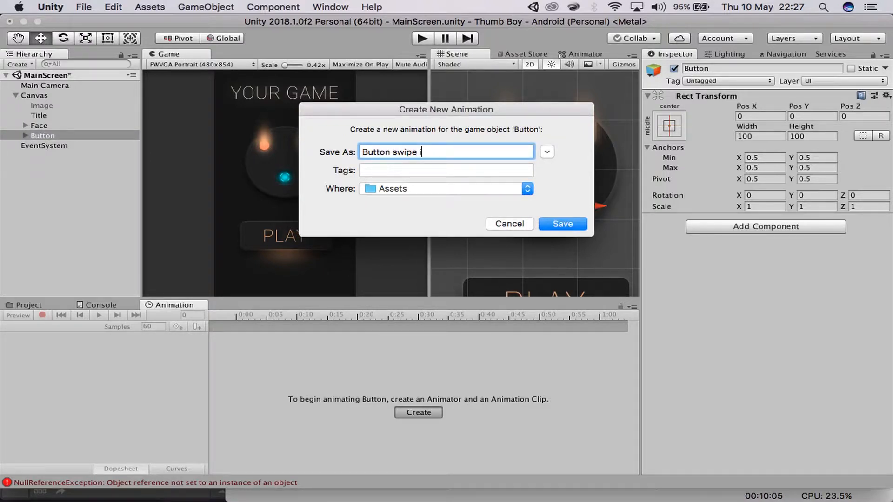
pyautogui.write('n')
pyautogui.press('Return')
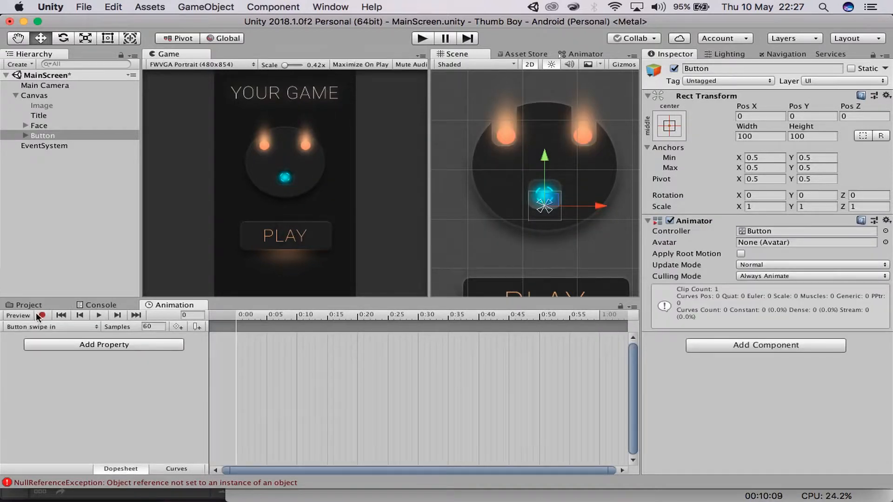
# - Record the Button group's starting position at frame 0, moved straight down below the canvas to a Pos Y of about -813
pyautogui.click(40, 315)
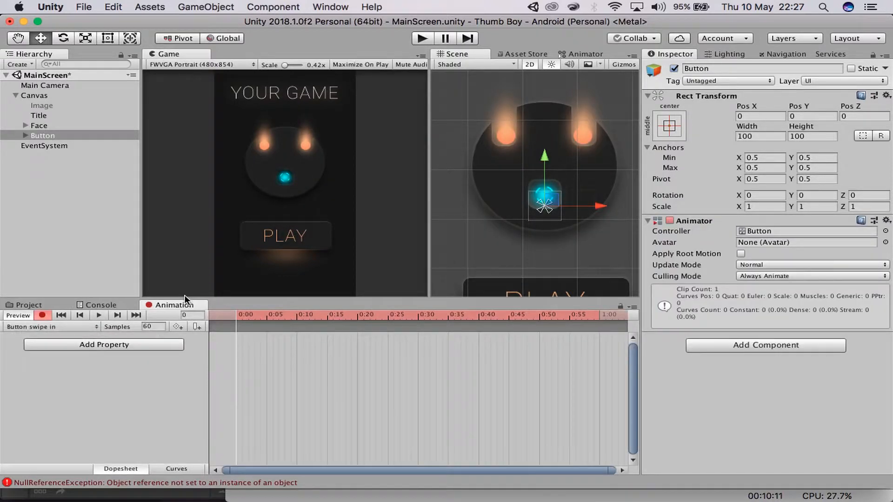
pyautogui.scroll(-3, 598, 161)
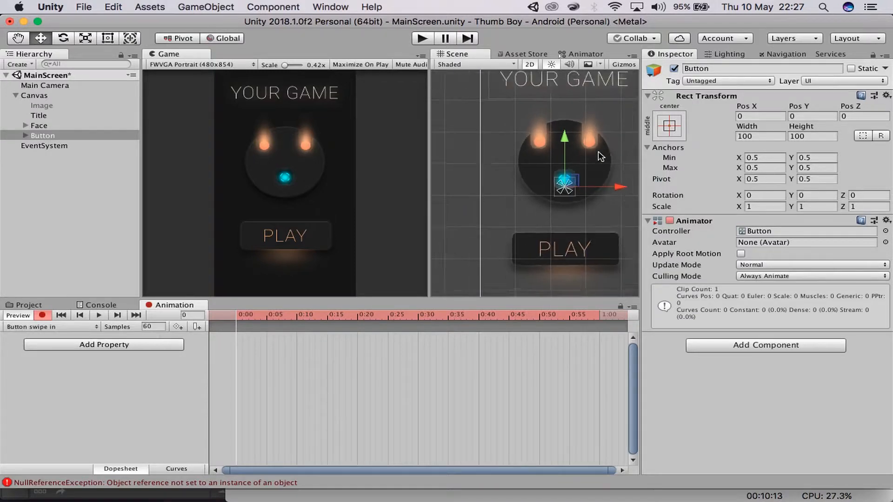
pyautogui.moveTo(601, 157); pyautogui.dragTo(553, 90, button='middle')
pyautogui.moveTo(550, 98); pyautogui.dragTo(552, 107, button='middle')
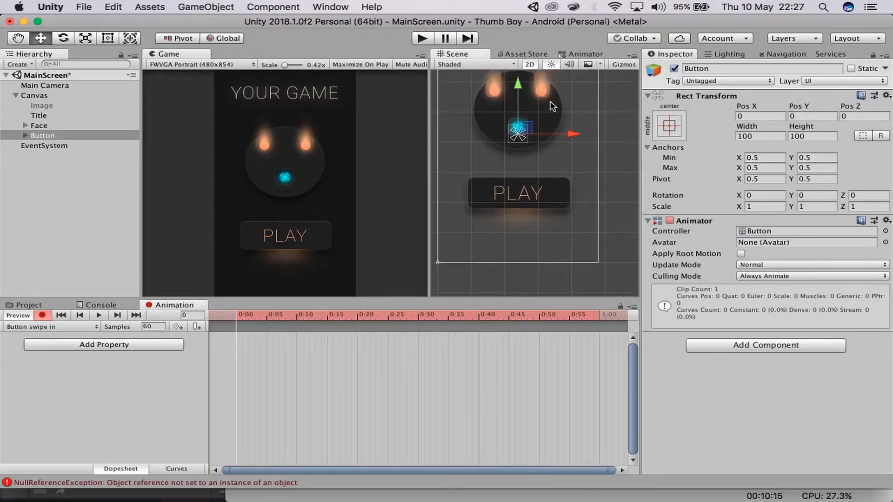
pyautogui.scroll(-3, 507, 186)
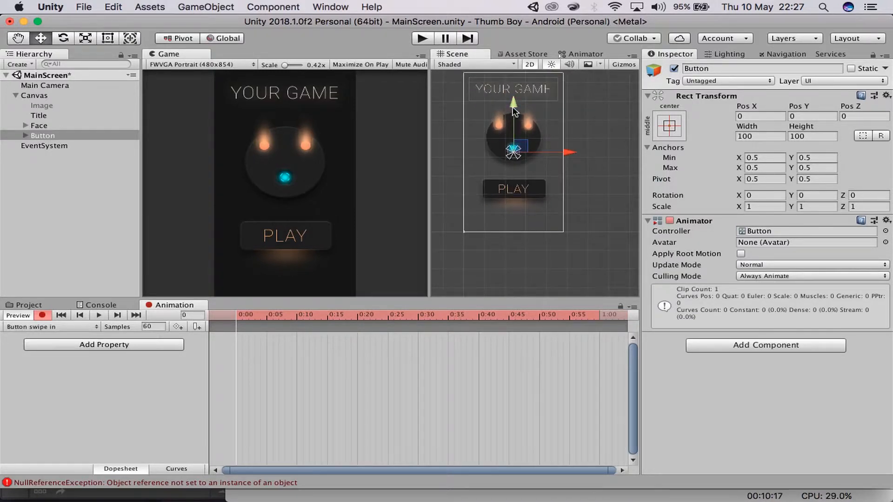
pyautogui.moveTo(516, 106); pyautogui.dragTo(518, 185)
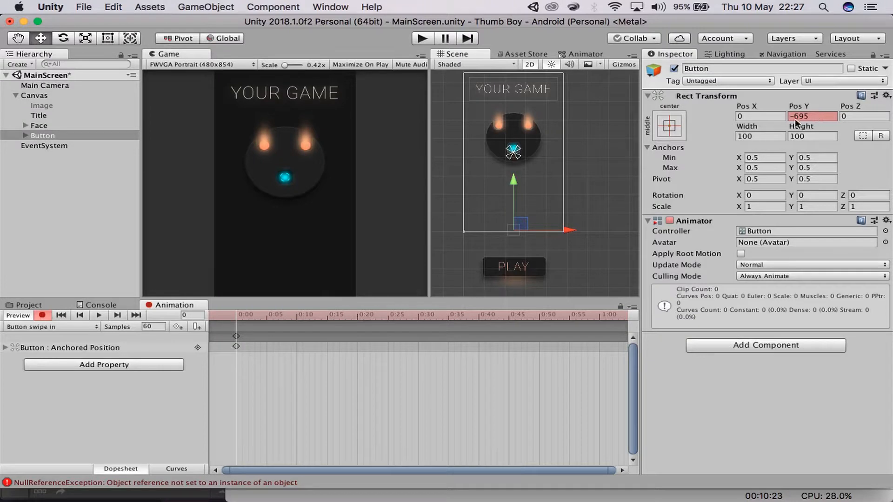
pyautogui.press('super+z')
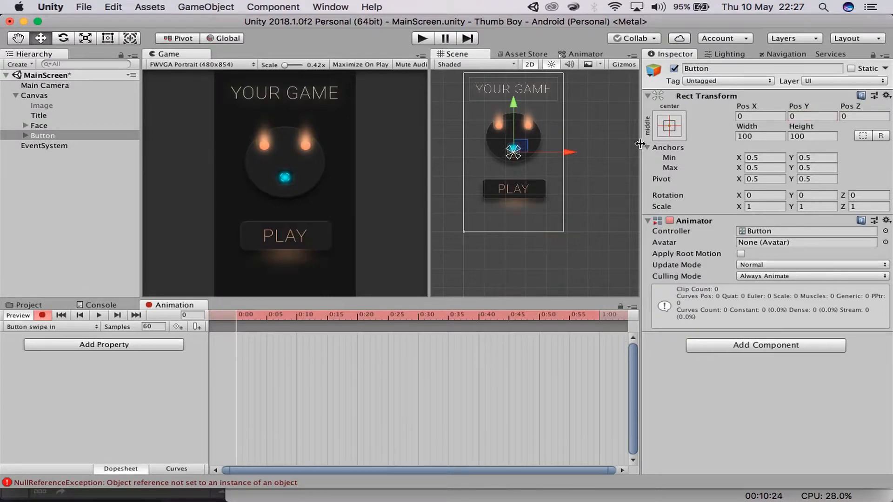
pyautogui.click(811, 117)
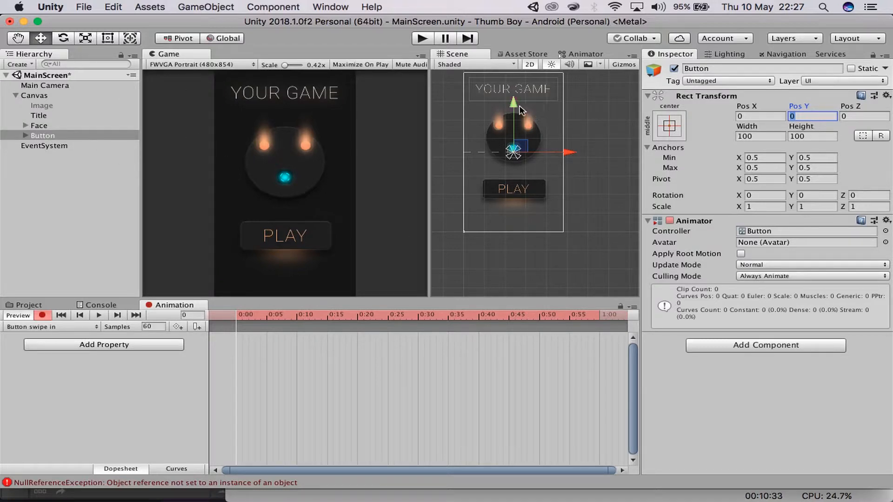
pyautogui.moveTo(514, 101); pyautogui.dragTo(537, 191)
# - Keyframe the Button group's Pos Y at 0 on frame 60
pyautogui.scroll(-2, 593, 348)
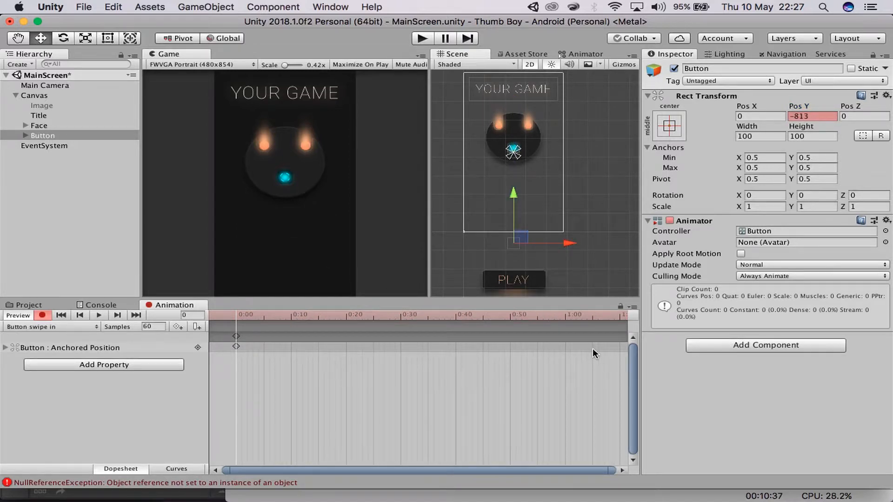
pyautogui.click(565, 316)
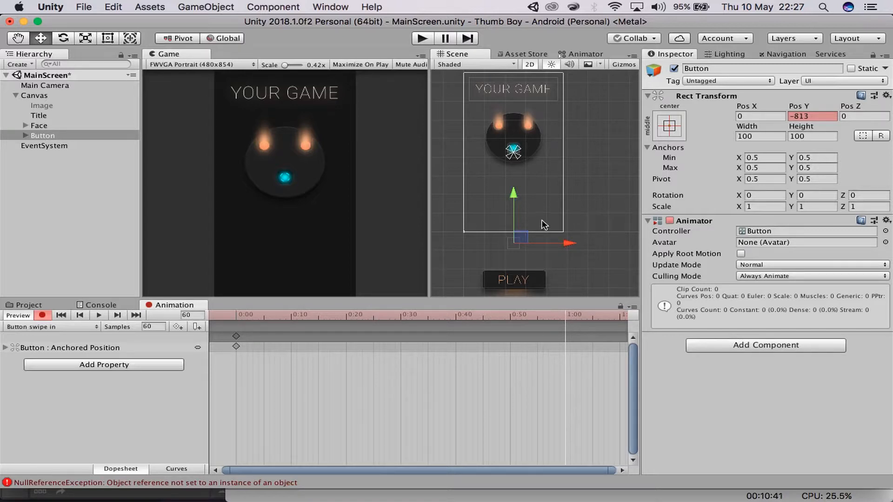
pyautogui.click(819, 117)
pyautogui.press('BackSpace')
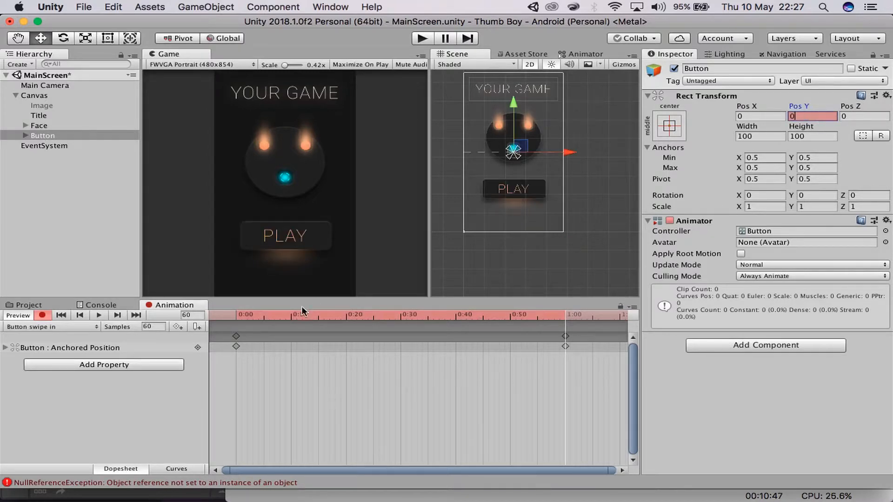
# - Play the clip from the start to preview the button sliding in, stop it, and scrub back to frame 0
pyautogui.click(64, 318)
pyautogui.click(97, 316)
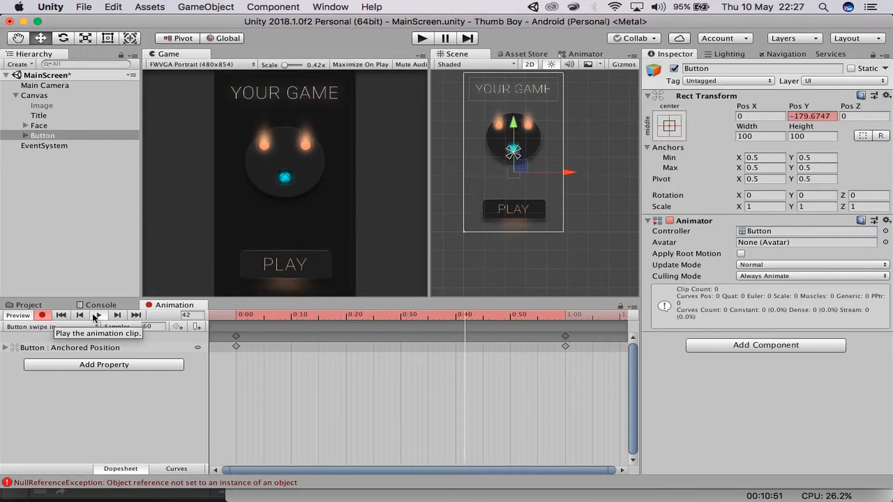
pyautogui.click(98, 316)
pyautogui.click(60, 317)
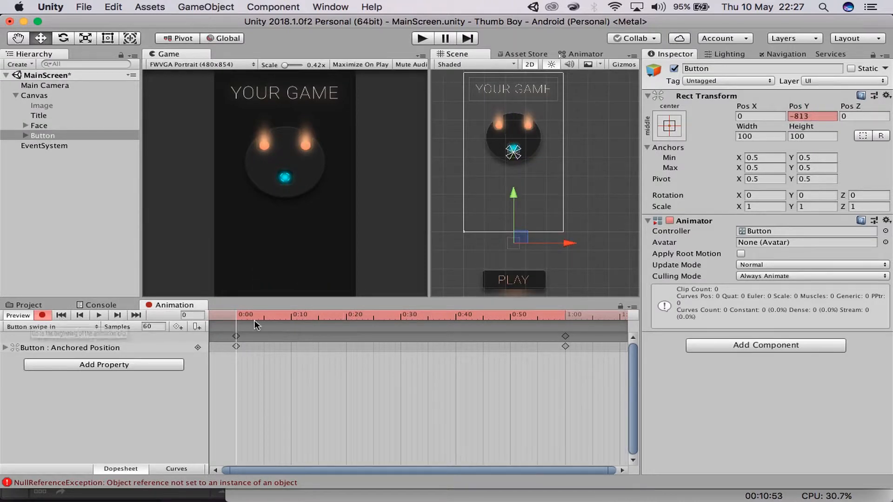
pyautogui.click(444, 316)
pyautogui.moveTo(477, 327); pyautogui.dragTo(224, 346)
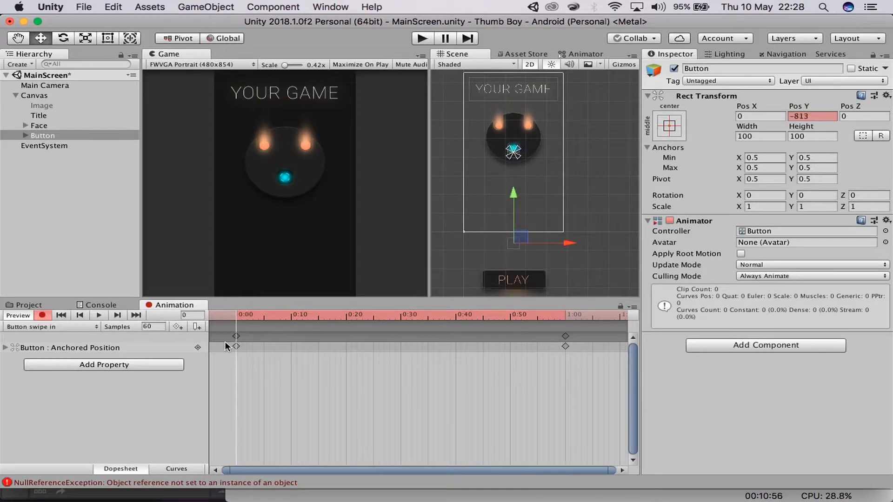
# - Expand the Button group, select Button Back Light and frame it in the scene, checking its look at frame 60
pyautogui.click(25, 134)
pyautogui.click(54, 146)
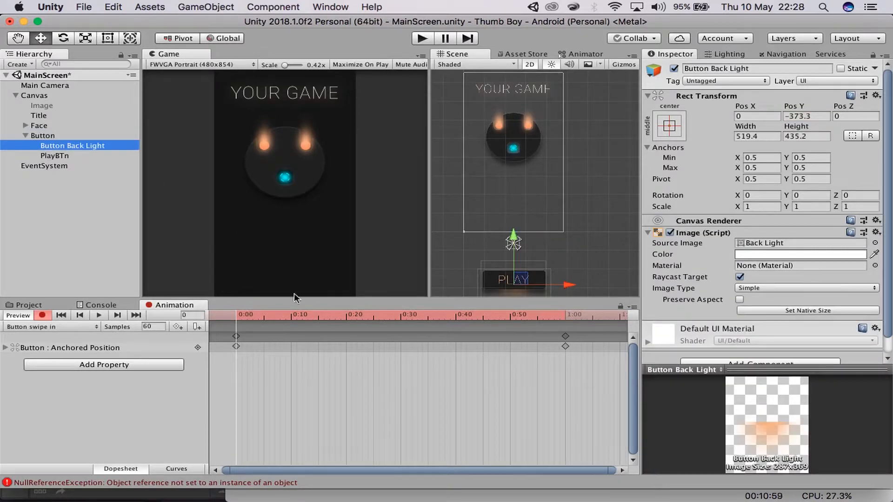
pyautogui.press('f')
pyautogui.scroll(5, 564, 147)
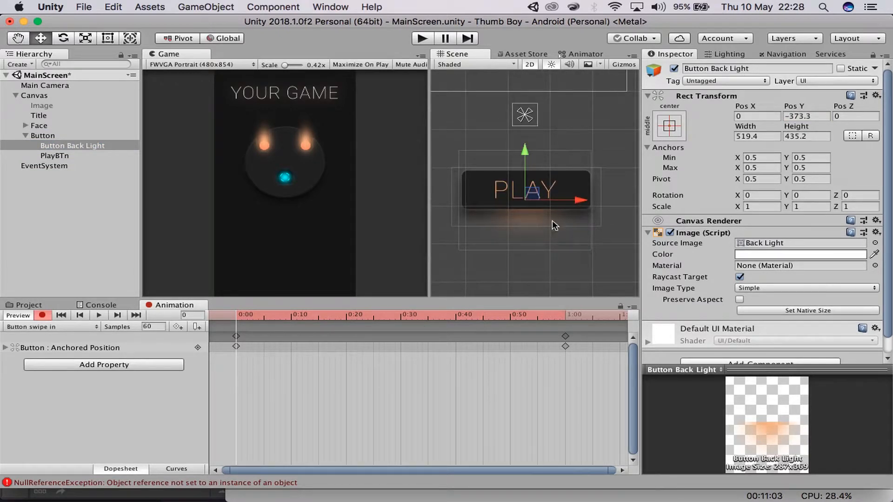
pyautogui.click(563, 315)
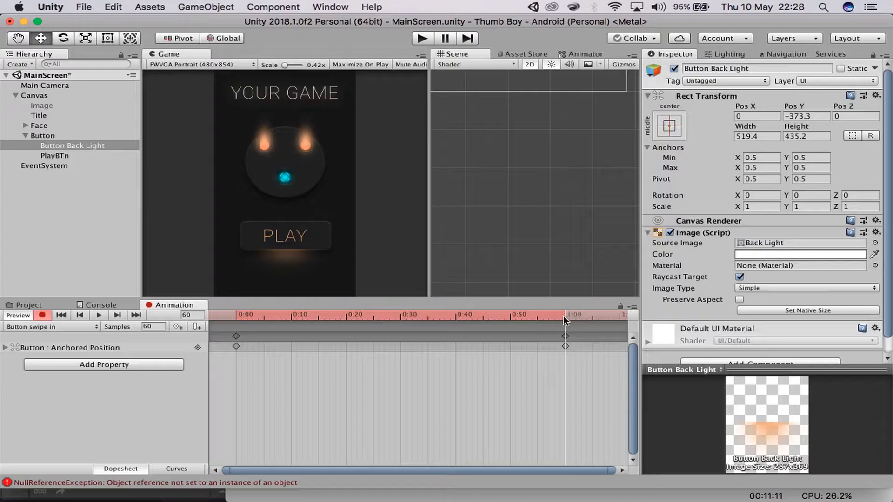
# - Try keyframing the Button Back Light's colour alpha at 0 on frame 0
pyautogui.click(216, 315)
pyautogui.click(792, 254)
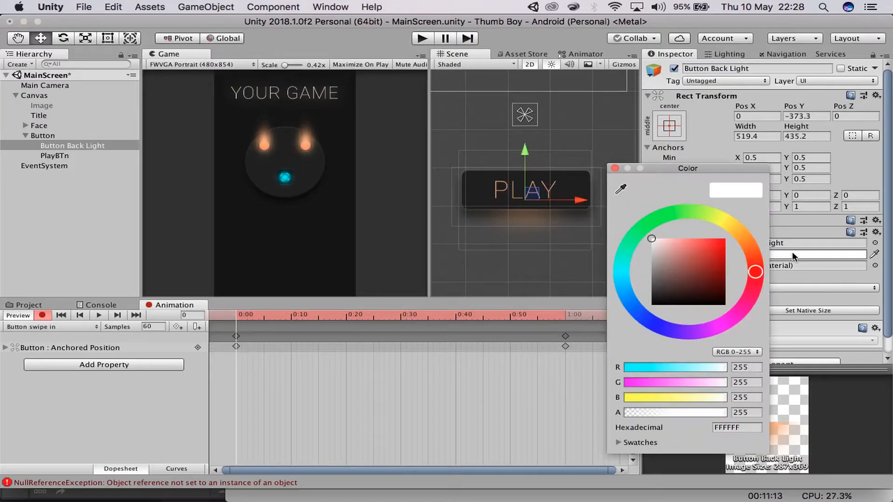
pyautogui.moveTo(662, 408); pyautogui.dragTo(624, 412)
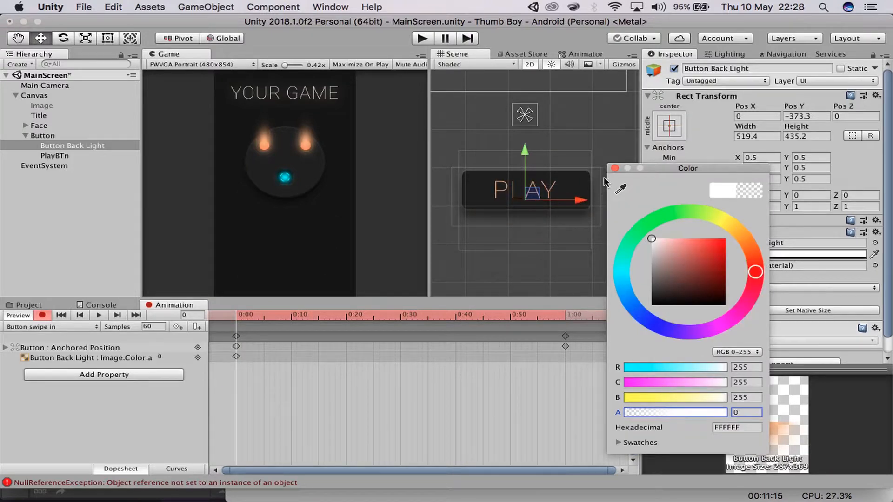
pyautogui.click(614, 169)
# - Try keyframing the Button Back Light's alpha at 255 on frame 60, and scrub the timeline to check the fade
pyautogui.click(566, 317)
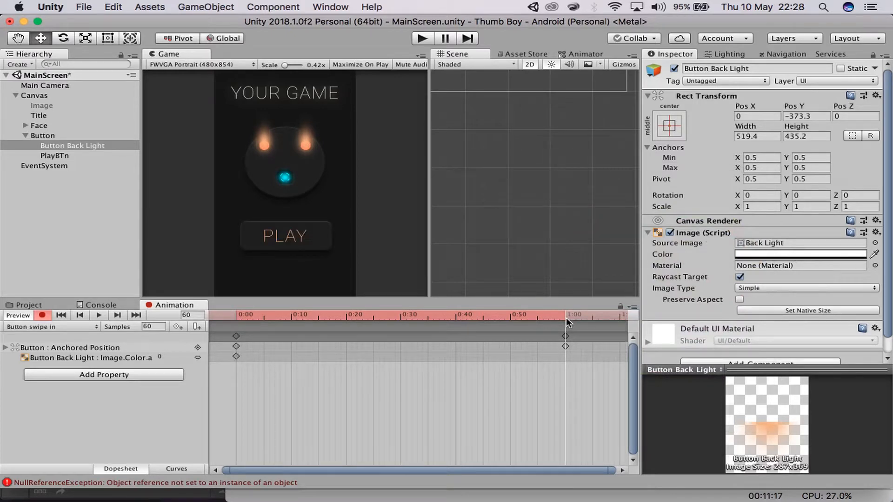
pyautogui.click(795, 253)
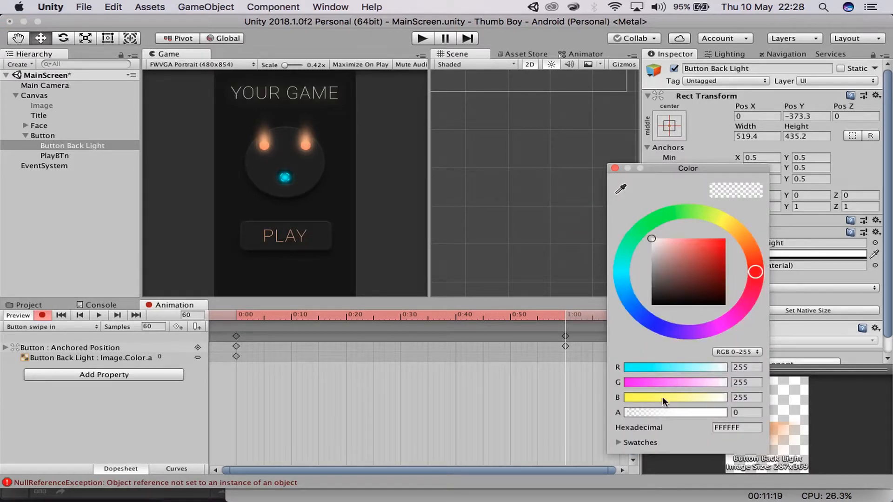
pyautogui.moveTo(663, 408); pyautogui.dragTo(778, 409)
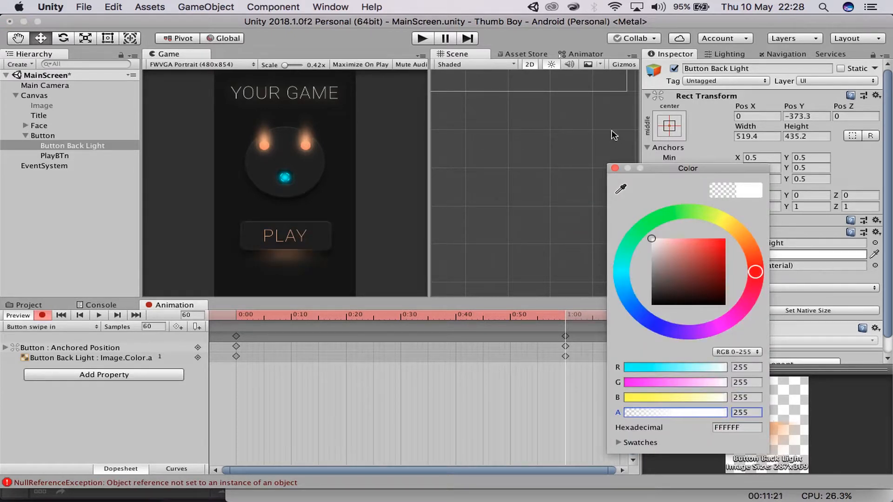
pyautogui.click(614, 168)
pyautogui.click(240, 314)
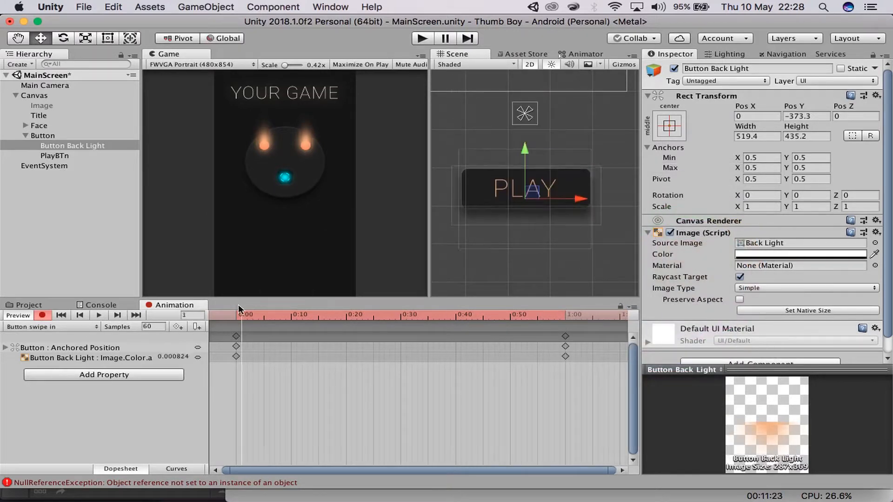
pyautogui.moveTo(239, 308); pyautogui.dragTo(543, 326)
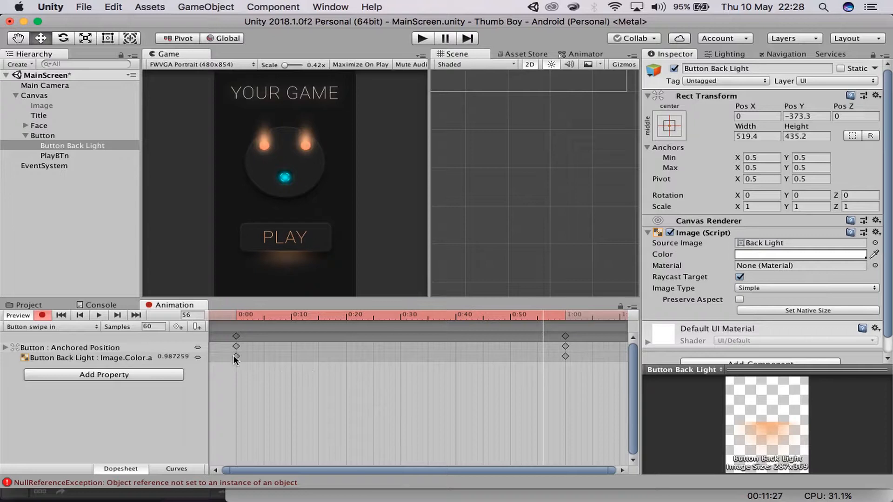
# - Undo the Button Back Light's alpha keyframes and return to frame 0
pyautogui.press('super+z')
pyautogui.press('super+z')
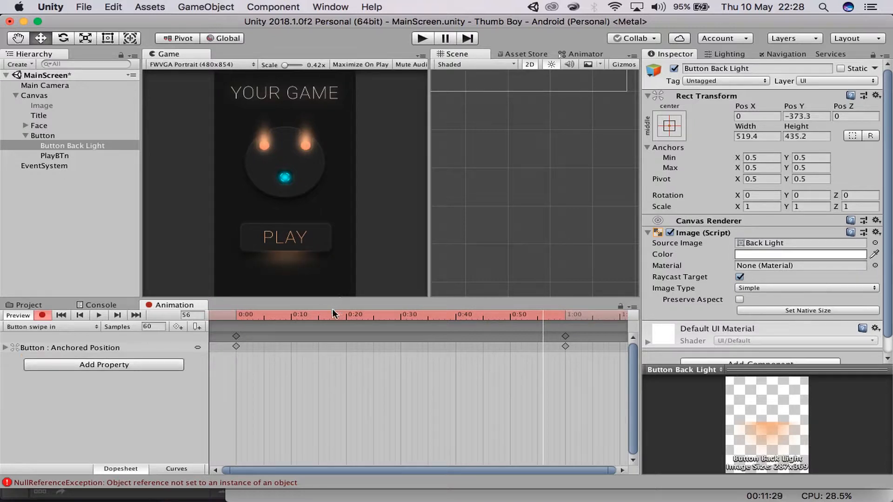
pyautogui.moveTo(332, 313); pyautogui.dragTo(192, 316)
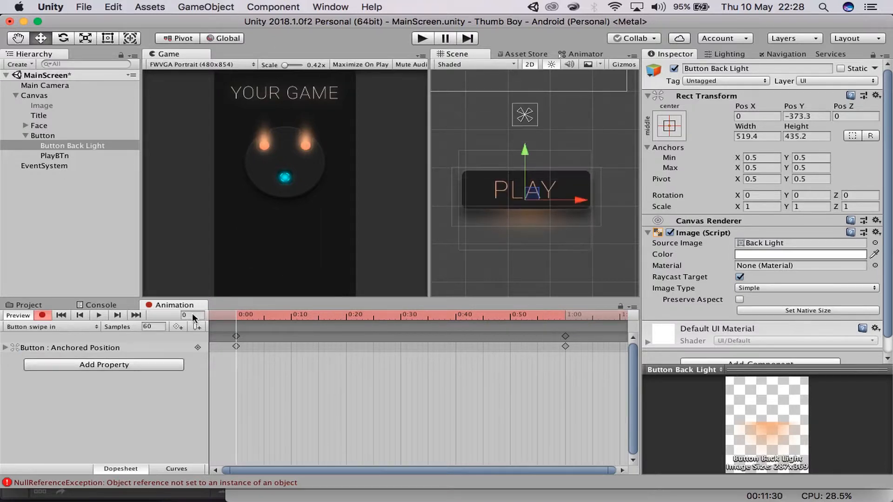
# - Keyframe the Button Back Light's colour alpha at 0 on frame 30
pyautogui.click(400, 315)
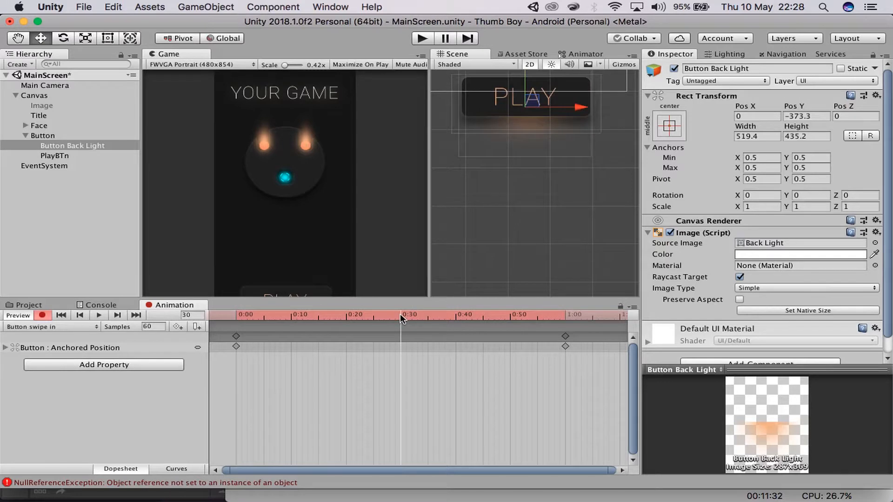
pyautogui.click(768, 253)
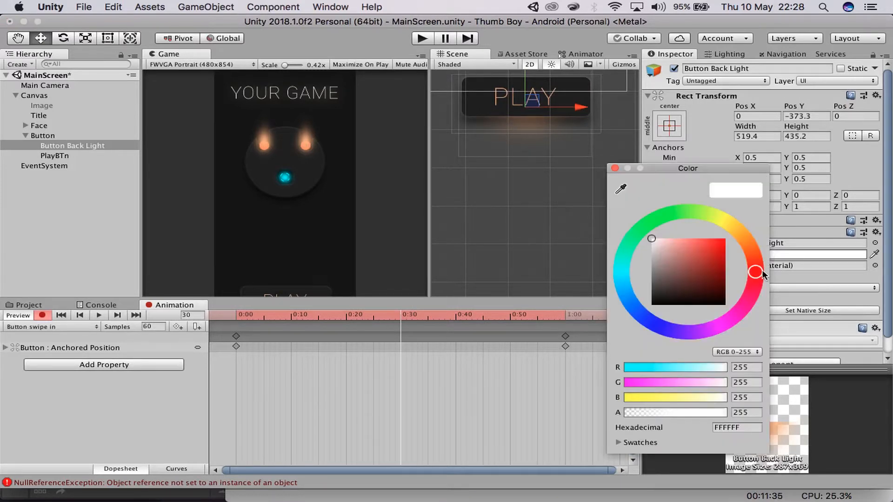
pyautogui.moveTo(679, 414); pyautogui.dragTo(540, 403)
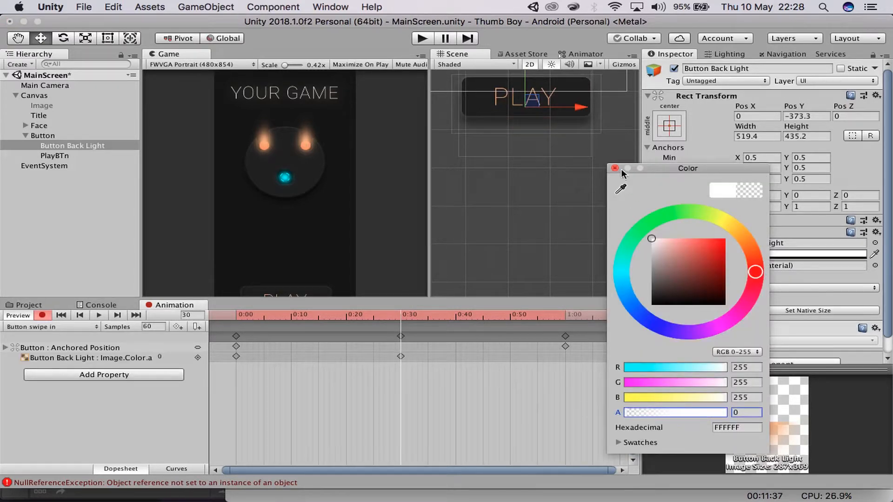
pyautogui.click(615, 168)
# - Keyframe the Button Back Light's colour alpha at full opacity (1) on frame 60, scrub the timeline to check the fade, and stop recording
pyautogui.click(563, 317)
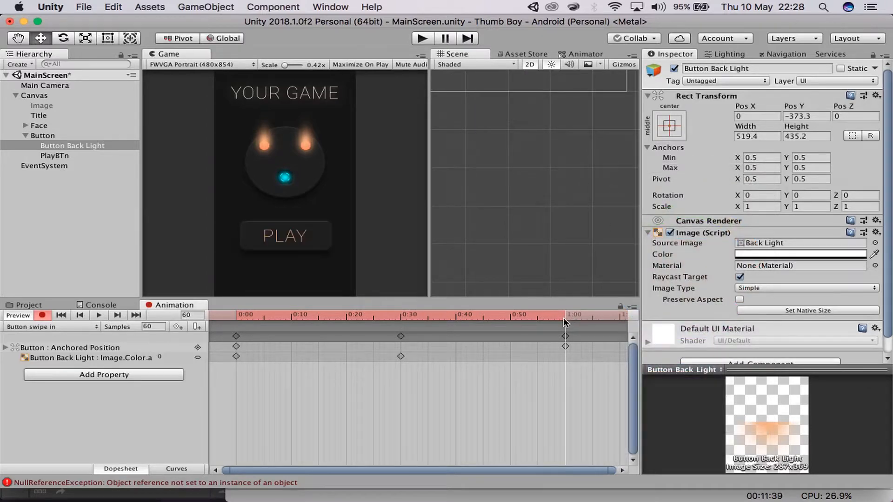
pyautogui.click(761, 254)
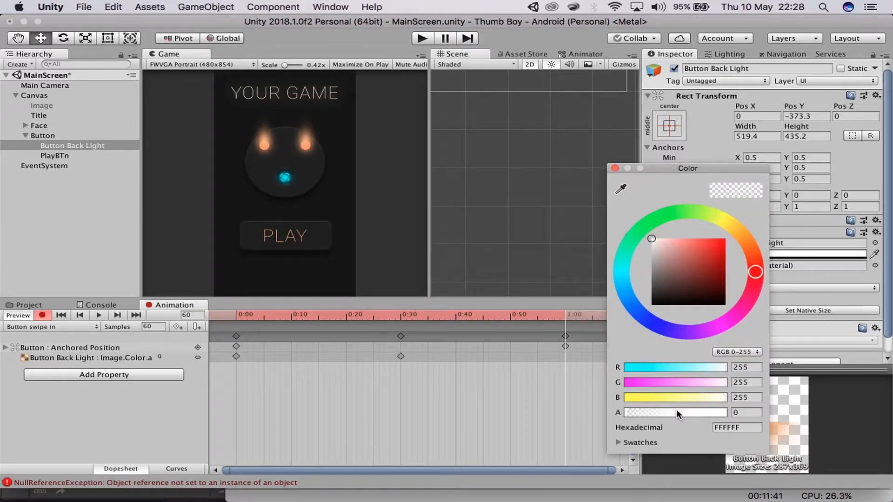
pyautogui.moveTo(677, 414); pyautogui.dragTo(729, 413)
pyautogui.click(614, 168)
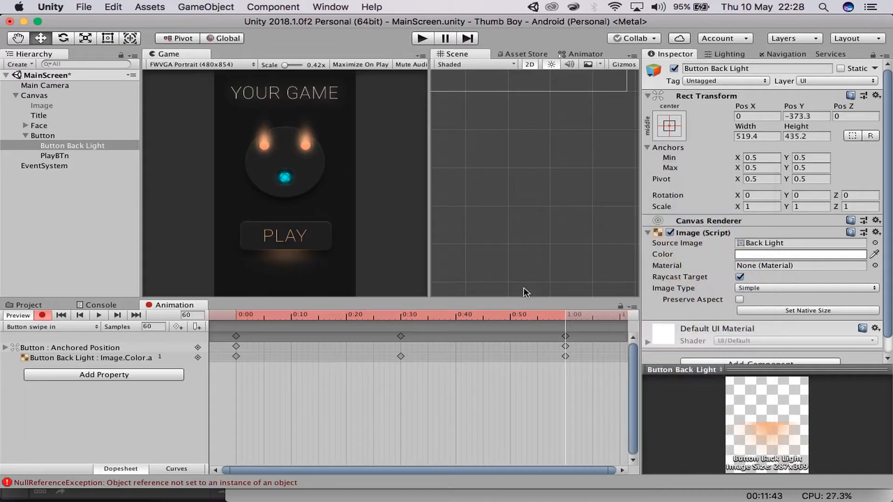
pyautogui.moveTo(522, 315); pyautogui.dragTo(567, 333)
pyautogui.click(39, 317)
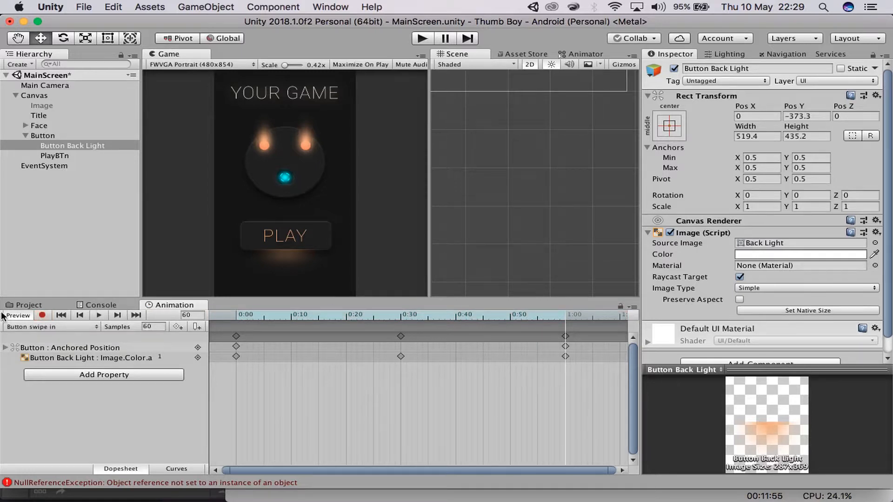
# - Turn off Loop Time for the Button swipe in animation clip, and check the Face Nim clip's loop setting
pyautogui.click(31, 305)
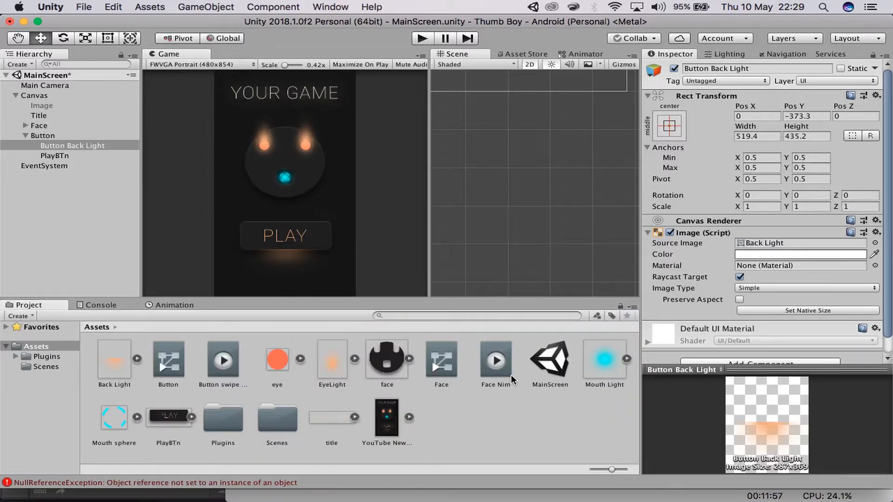
pyautogui.click(223, 364)
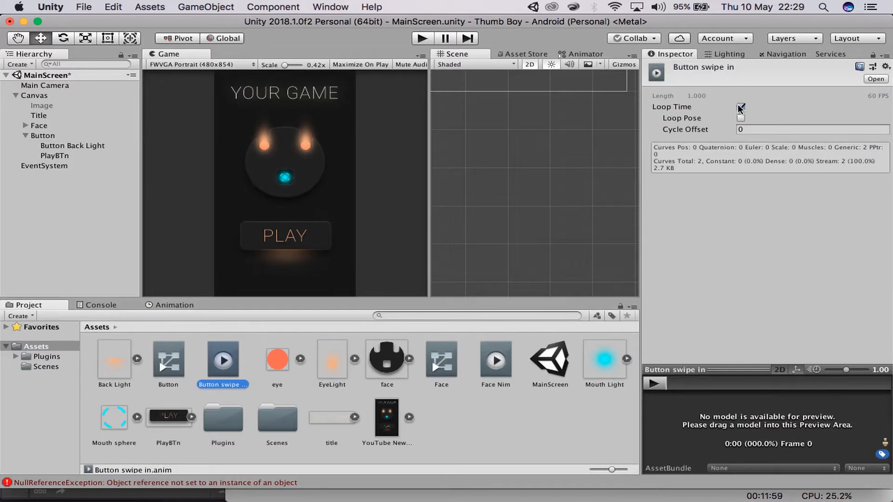
pyautogui.click(484, 365)
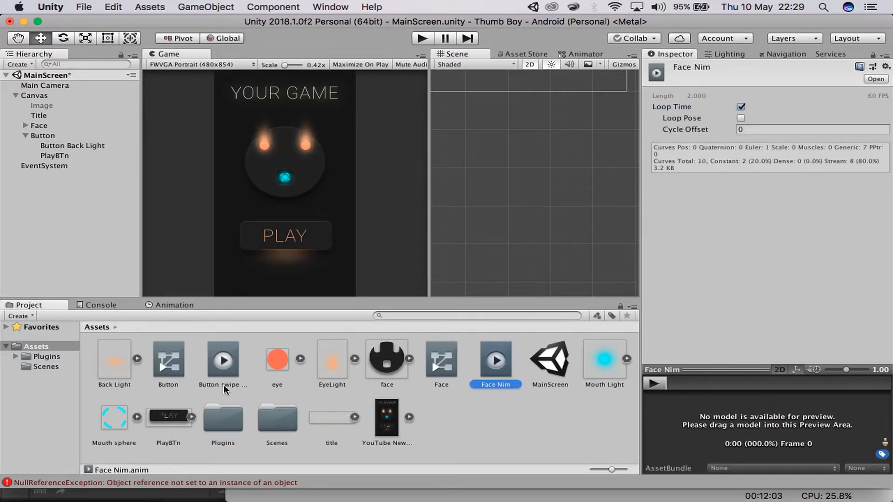
pyautogui.click(224, 365)
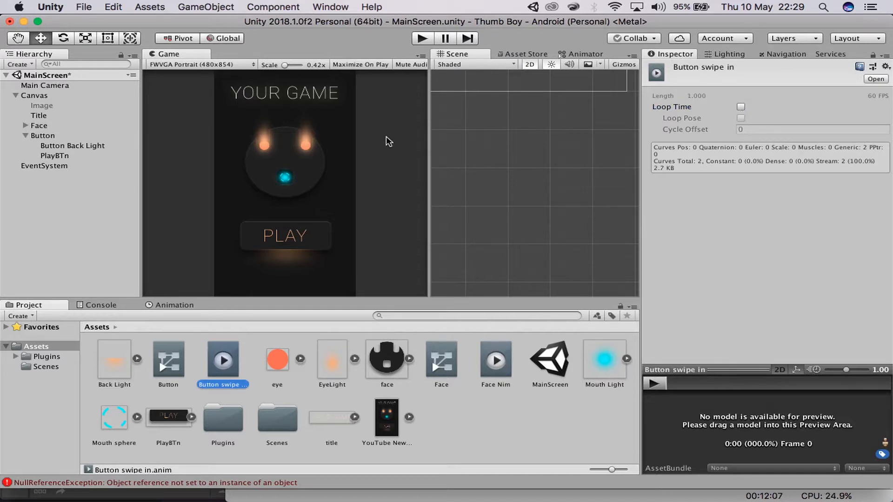
# - Collapse the Button object's children, run the scene to check the Play button's swipe-in and light fade, and stop play mode
pyautogui.click(25, 136)
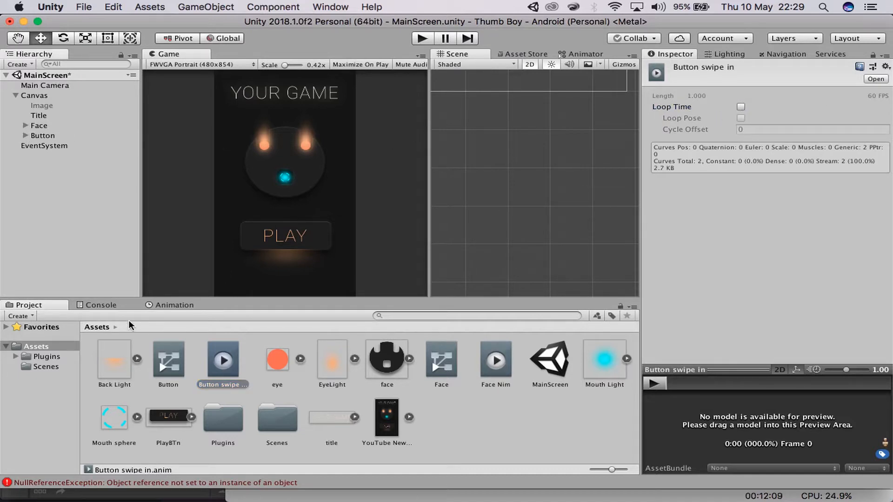
pyautogui.click(164, 305)
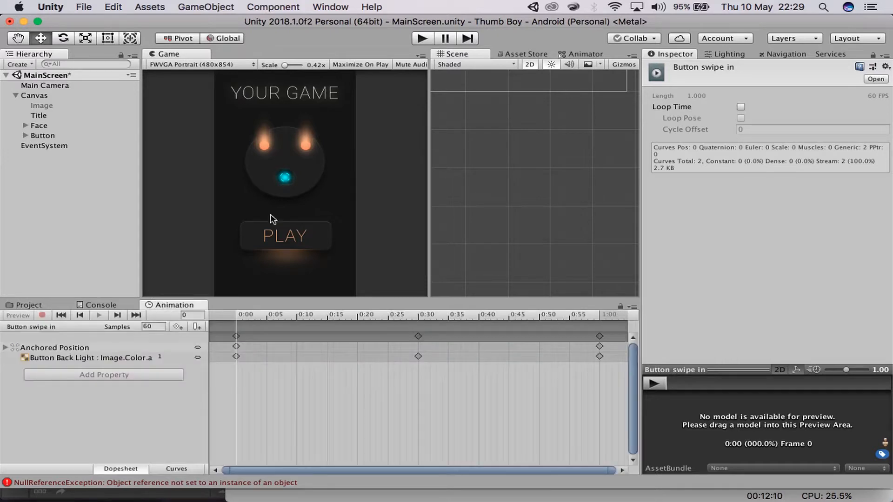
pyautogui.click(415, 41)
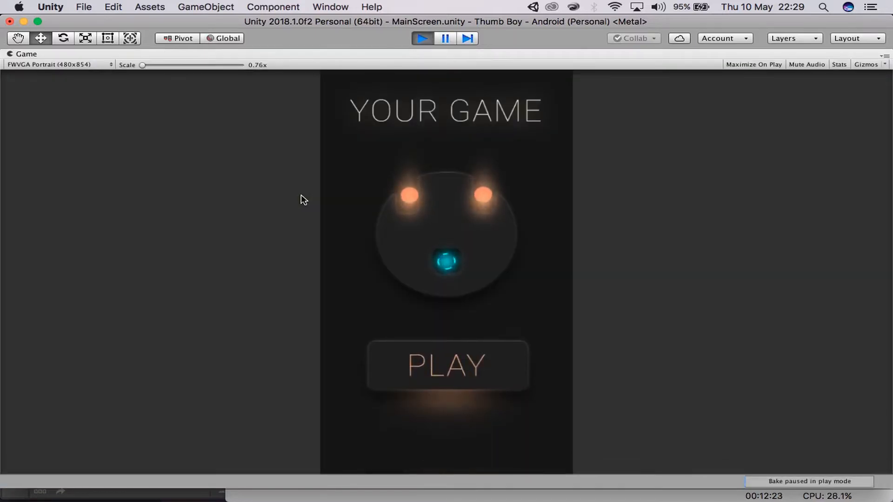
pyautogui.hotkey('shift', 'space')
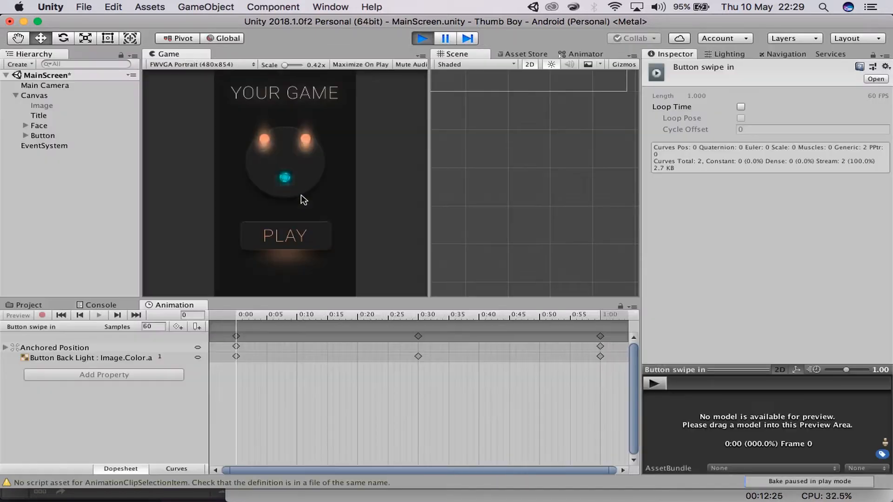
pyautogui.click(423, 40)
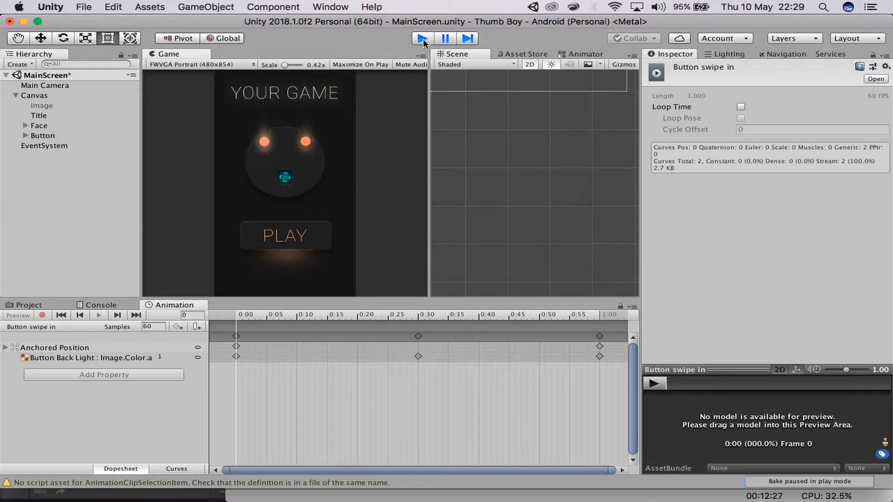
# - Create a new animation clip named Title Fade for the Title object in the Assets folder
pyautogui.click(46, 114)
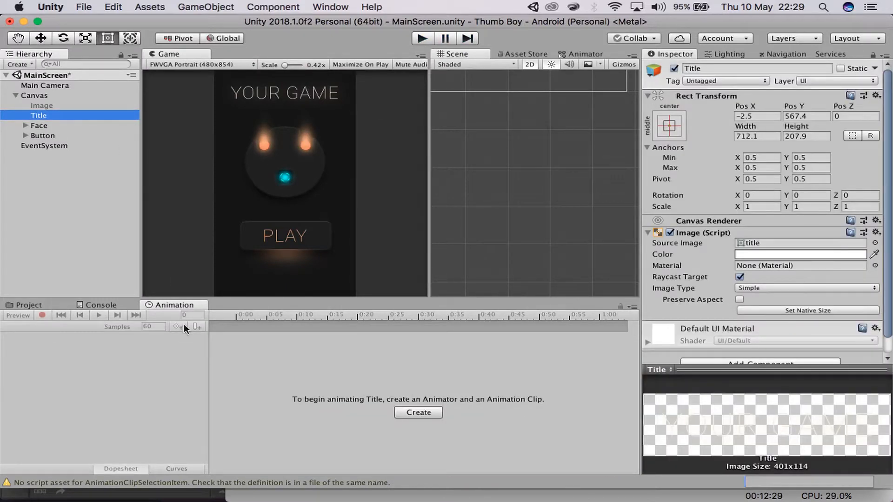
pyautogui.click(419, 413)
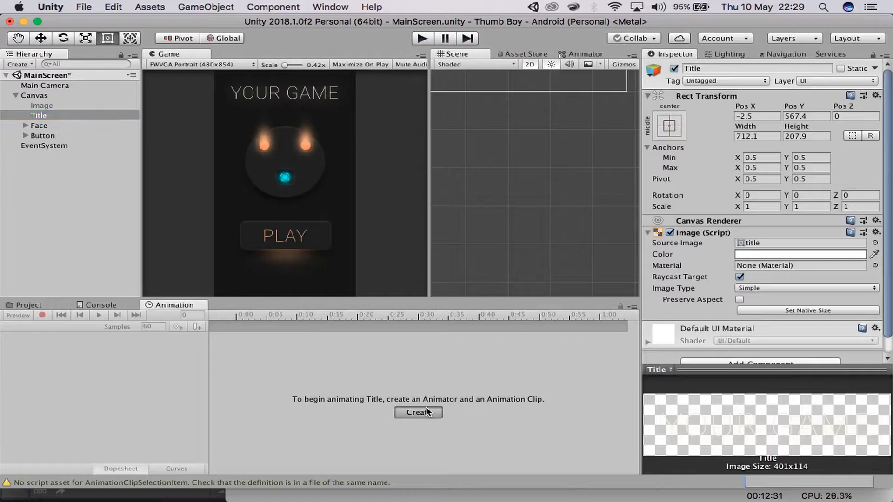
pyautogui.write('Tit')
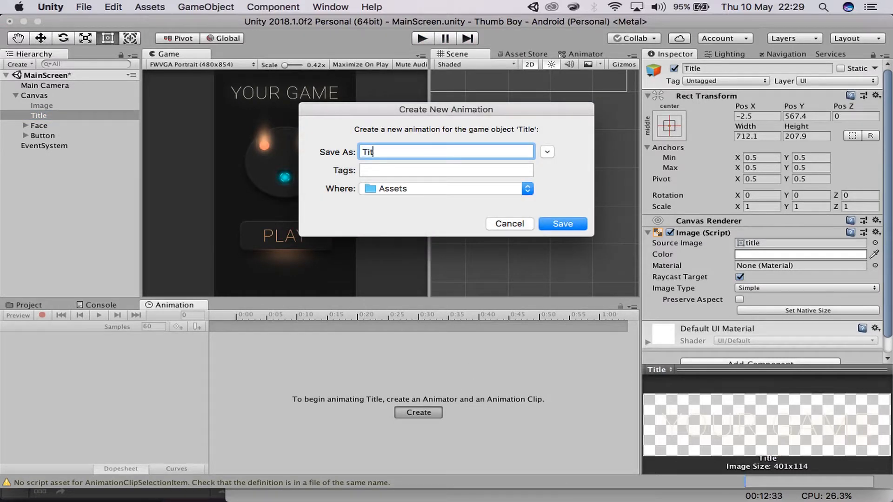
pyautogui.write('le Fade')
pyautogui.press('Return')
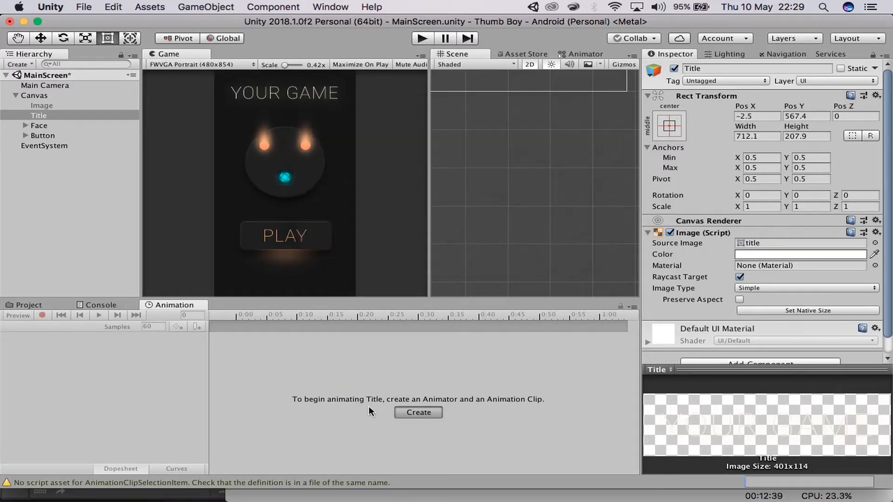
# - Start recording the Title Fade clip and keyframe the Title's colour alpha at 0 on frame 0
pyautogui.click(42, 314)
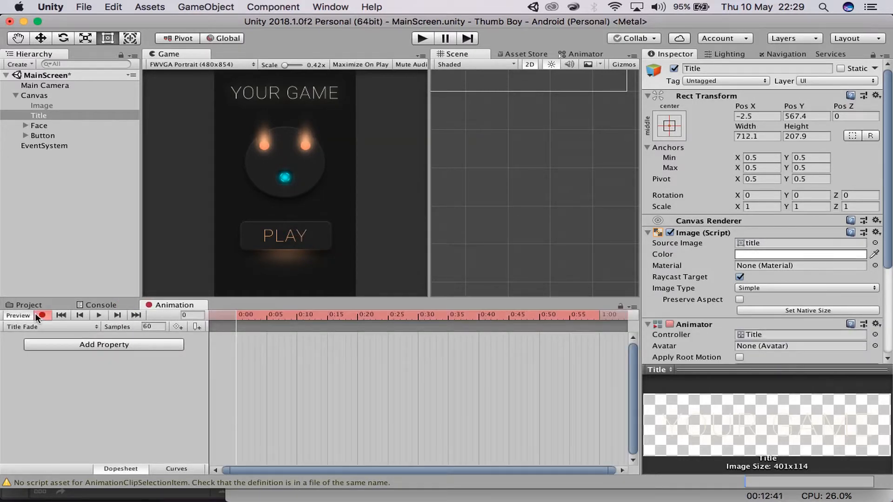
pyautogui.click(755, 255)
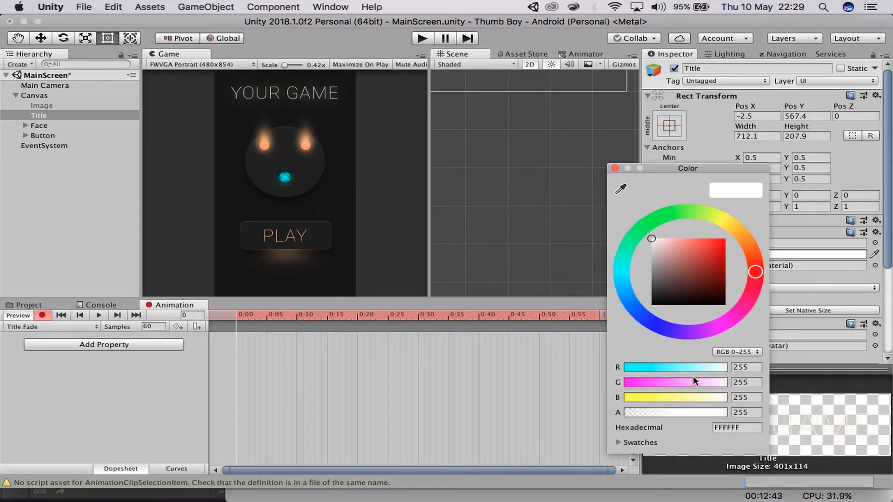
pyautogui.moveTo(680, 412); pyautogui.dragTo(534, 397)
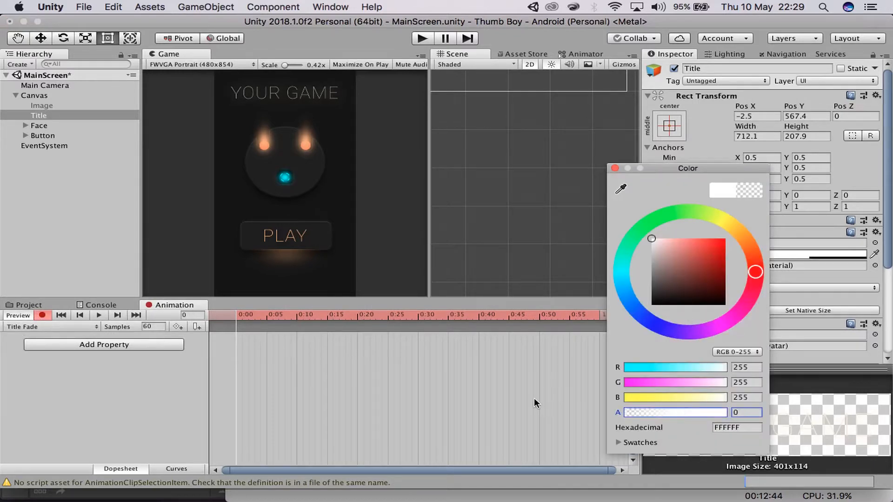
pyautogui.click(613, 169)
pyautogui.scroll(-4, 435, 443)
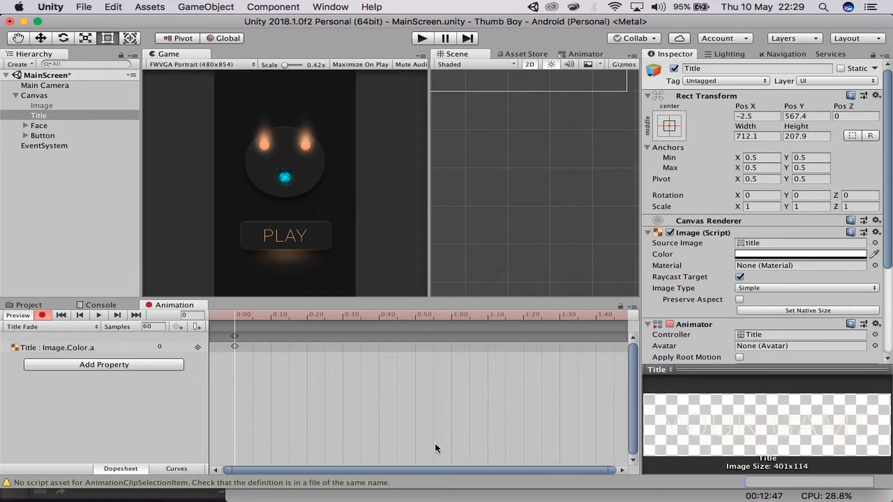
# - Keyframe the Title's colour alpha at 0 on frame 60 to hold it invisible for the first second
pyautogui.click(451, 318)
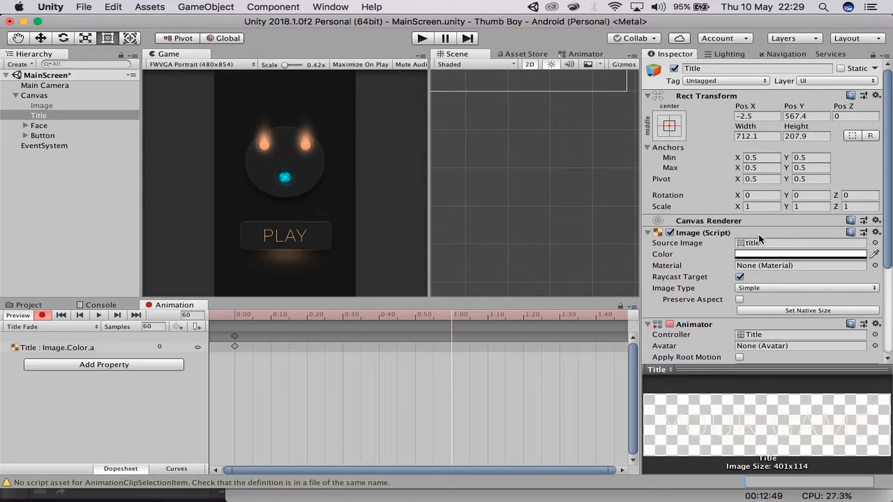
pyautogui.click(756, 253)
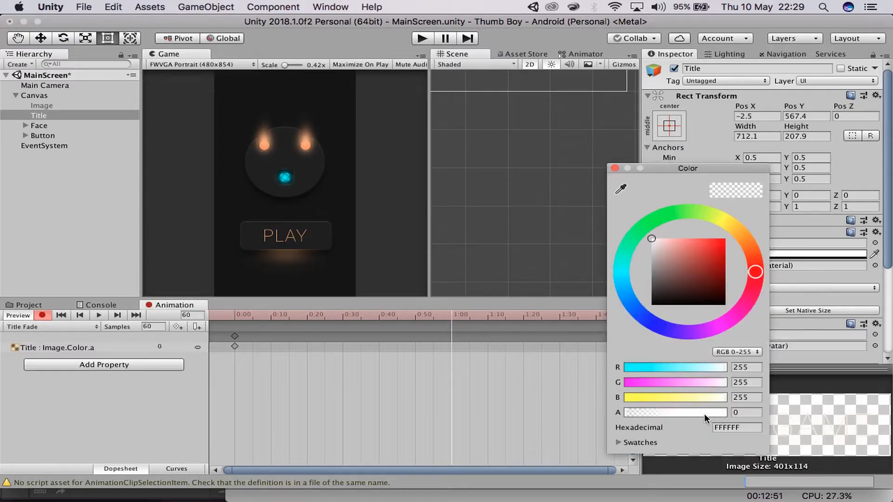
pyautogui.moveTo(706, 413); pyautogui.dragTo(452, 397)
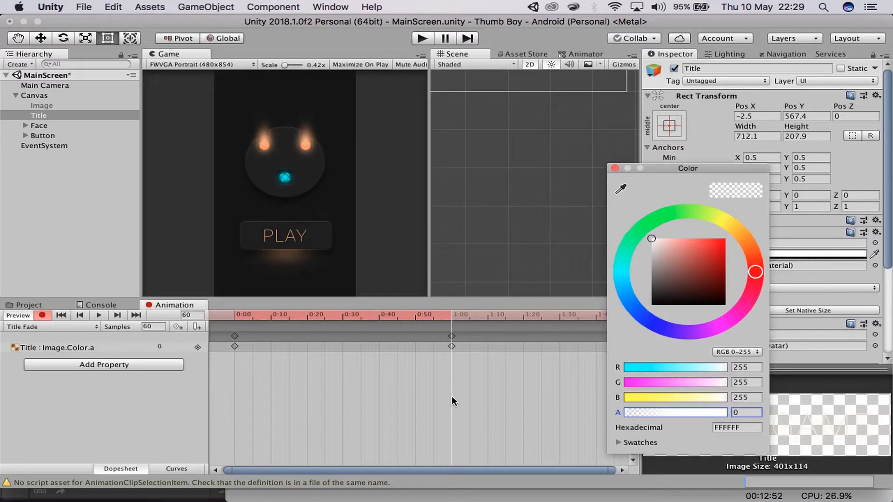
pyautogui.click(614, 168)
pyautogui.scroll(-4, 463, 403)
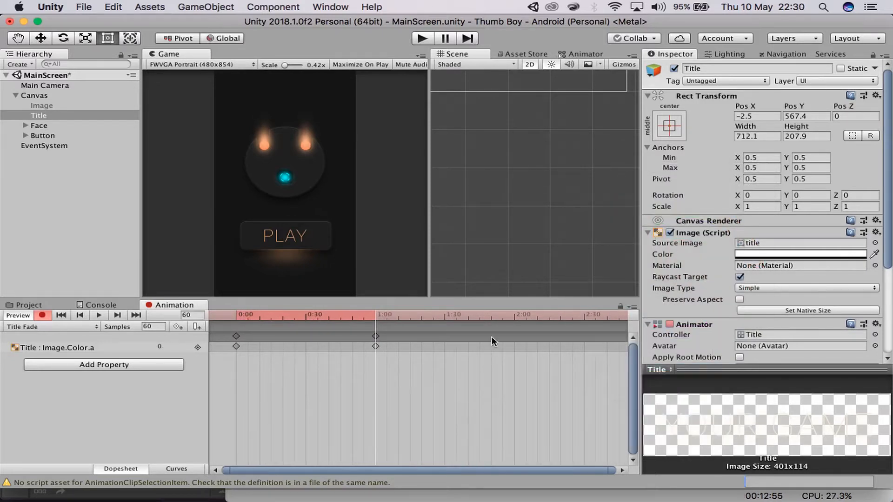
# - Keyframe the Title's colour alpha at full opacity (1) on frame 120
pyautogui.click(513, 317)
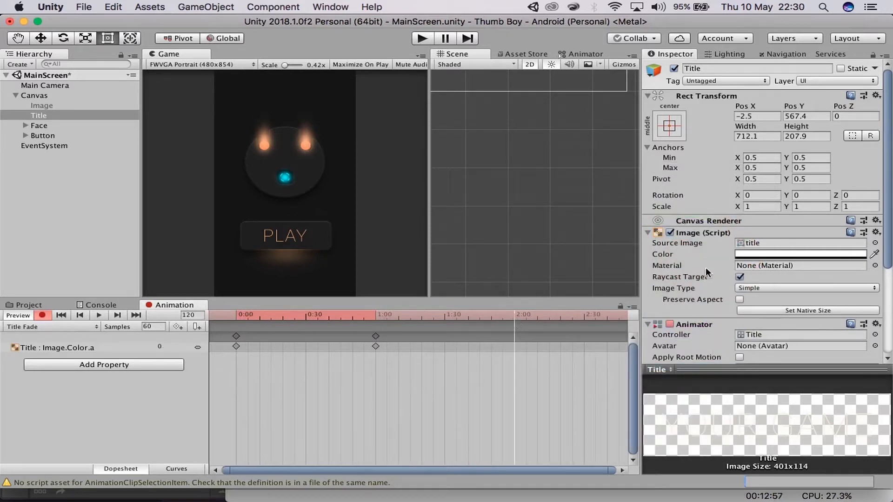
pyautogui.click(769, 251)
pyautogui.moveTo(659, 412); pyautogui.dragTo(795, 397)
pyautogui.click(615, 167)
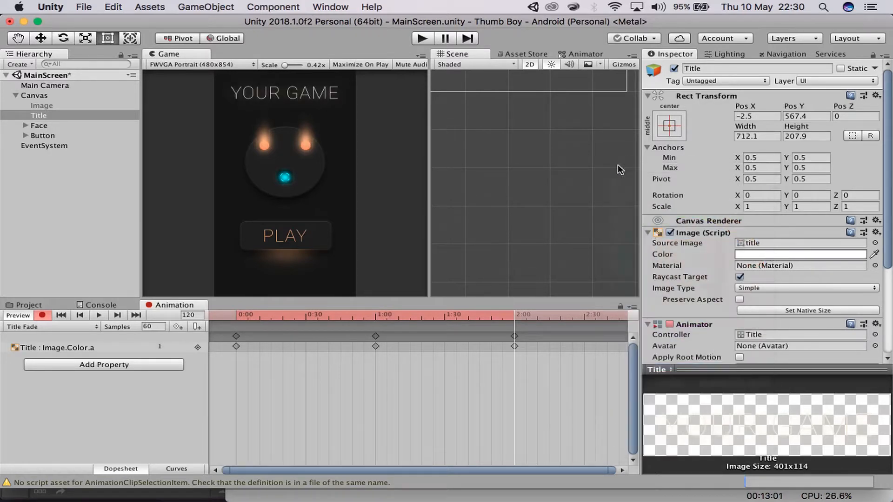
# - Preview the Title Fade animation from its first frame and return the timeline to frame 0
pyautogui.click(60, 315)
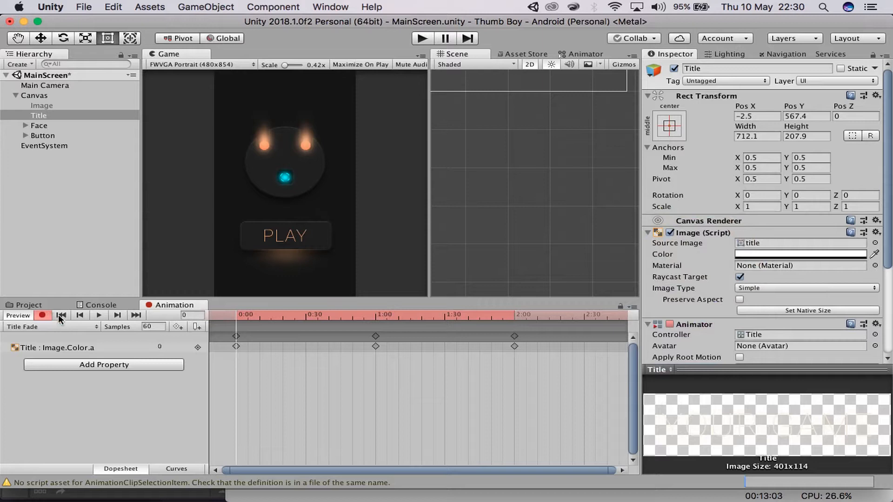
pyautogui.click(101, 316)
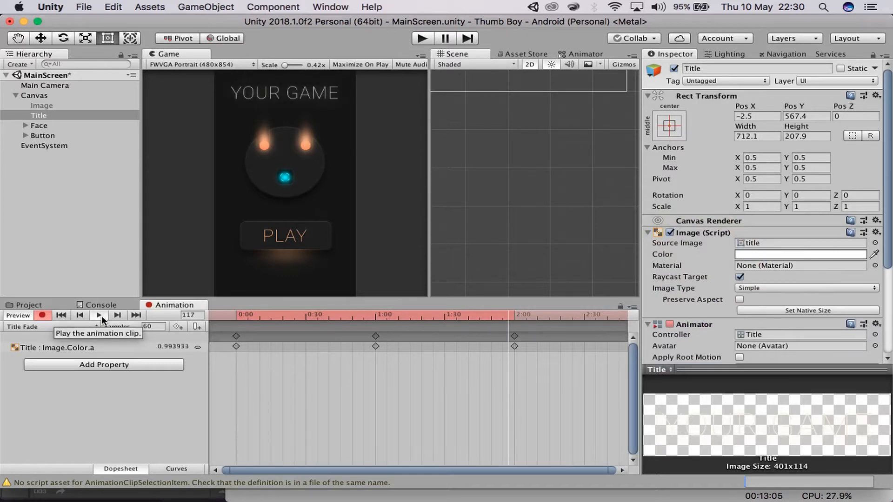
pyautogui.click(67, 315)
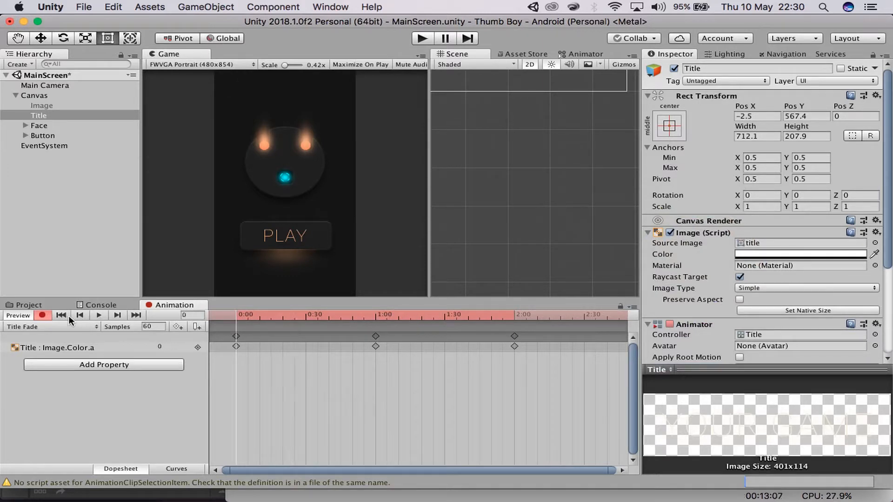
# - Turn off Loop Time for the Title Fade clip, run the scene to check the menu animations, and stop play mode
pyautogui.click(17, 306)
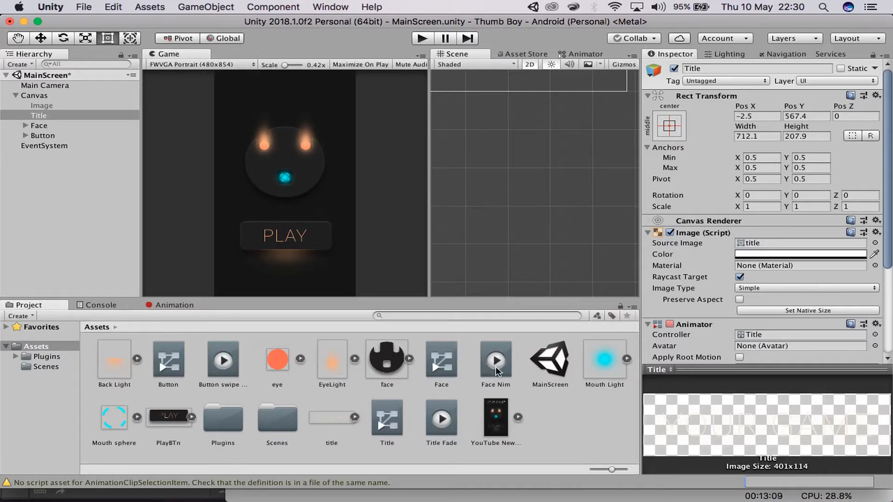
pyautogui.click(442, 418)
pyautogui.click(740, 106)
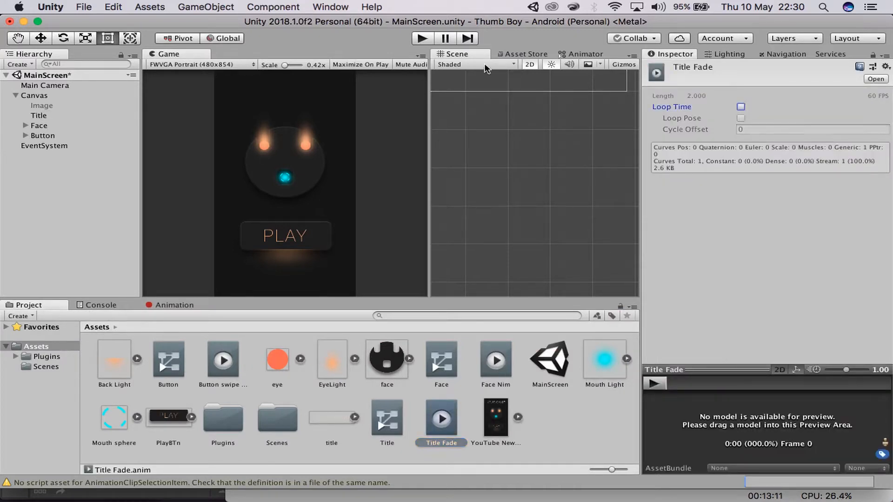
pyautogui.press('super+p')
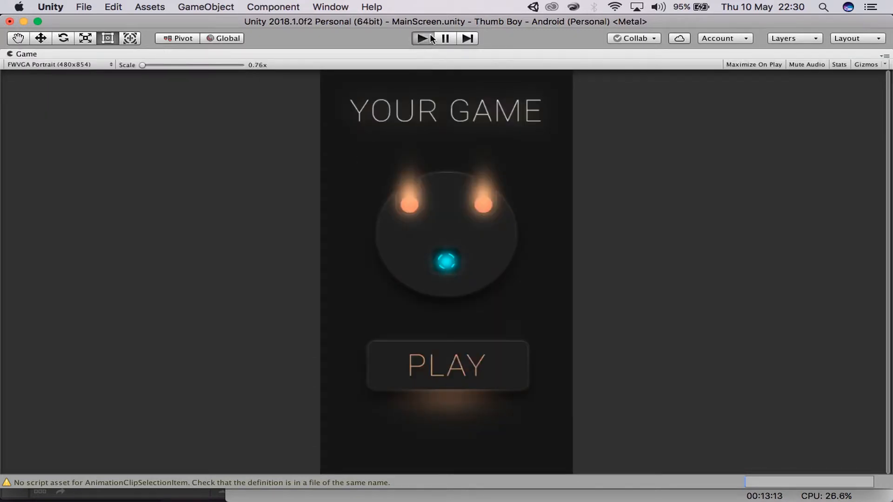
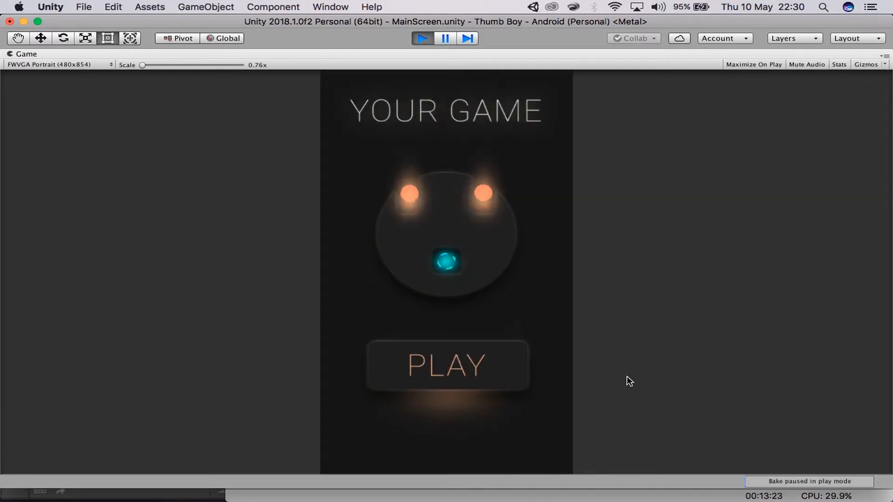
pyautogui.click(421, 38)
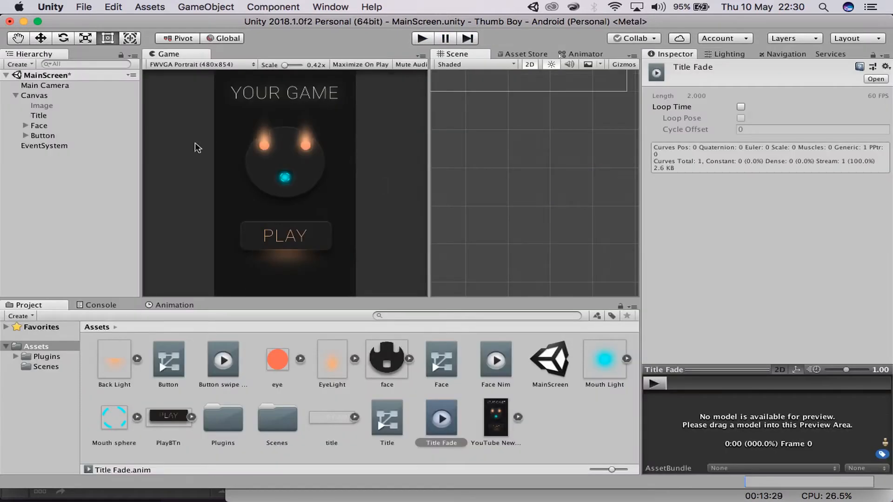
# - Add a new UI Image as a child of the Canvas
pyautogui.click(52, 93)
pyautogui.rightClick(52, 93)
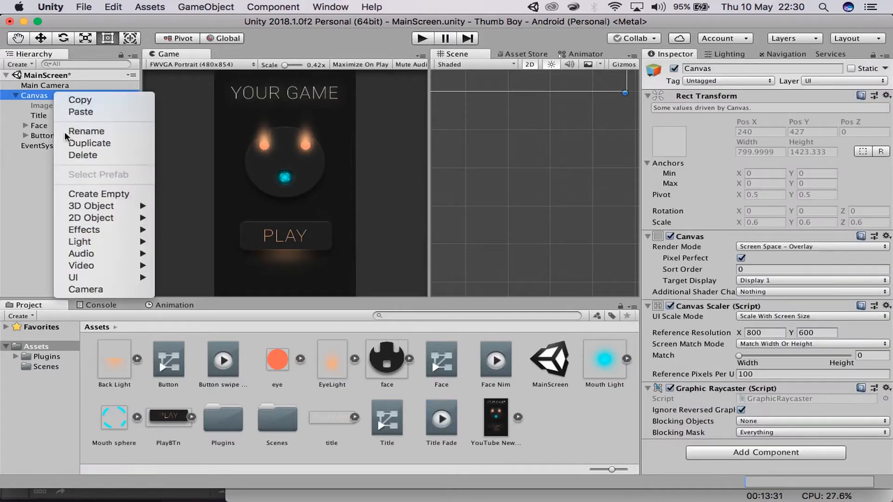
pyautogui.moveTo(127, 277)
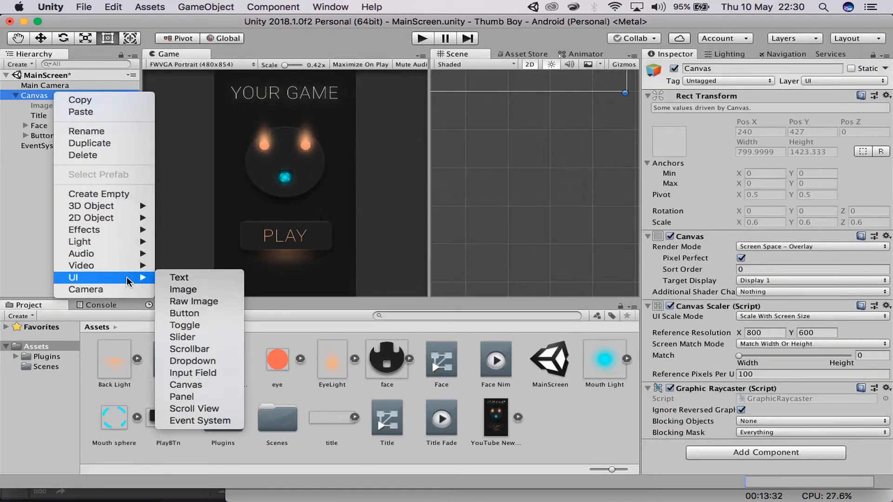
pyautogui.click(184, 290)
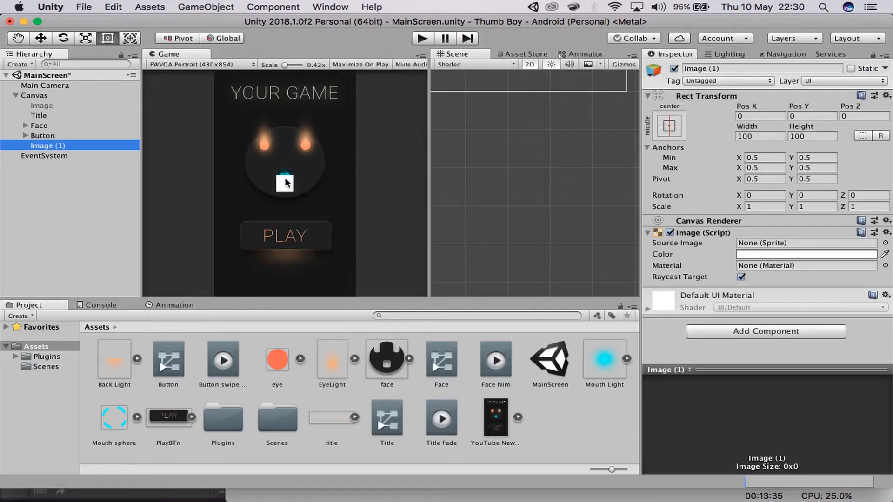
# - Sample the dark game background with the eyedropper as the new image's colour
pyautogui.click(775, 257)
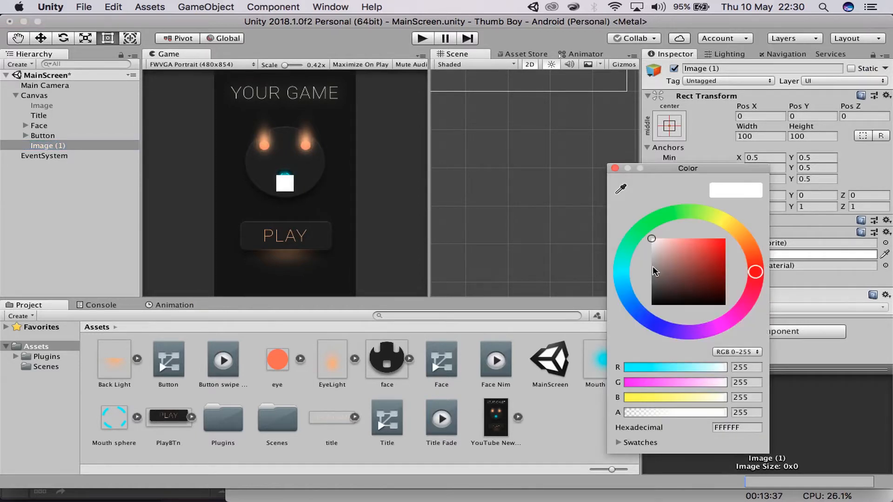
pyautogui.click(621, 191)
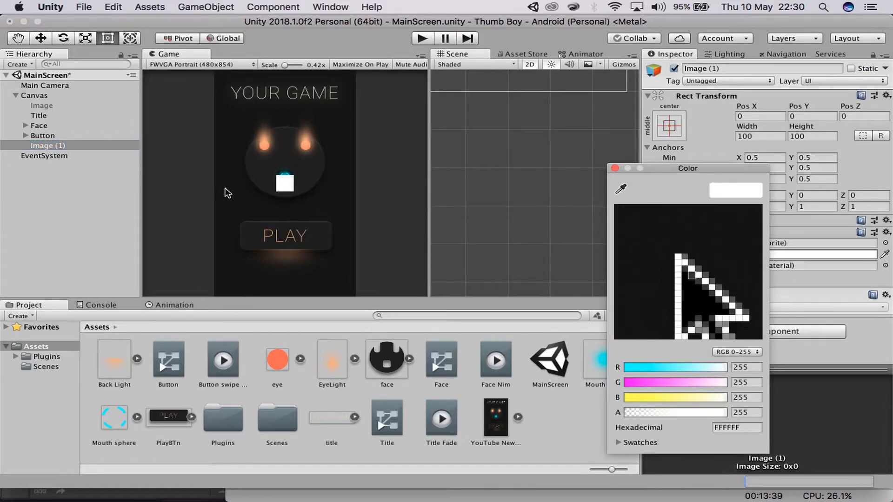
pyautogui.click(224, 189)
pyautogui.click(615, 167)
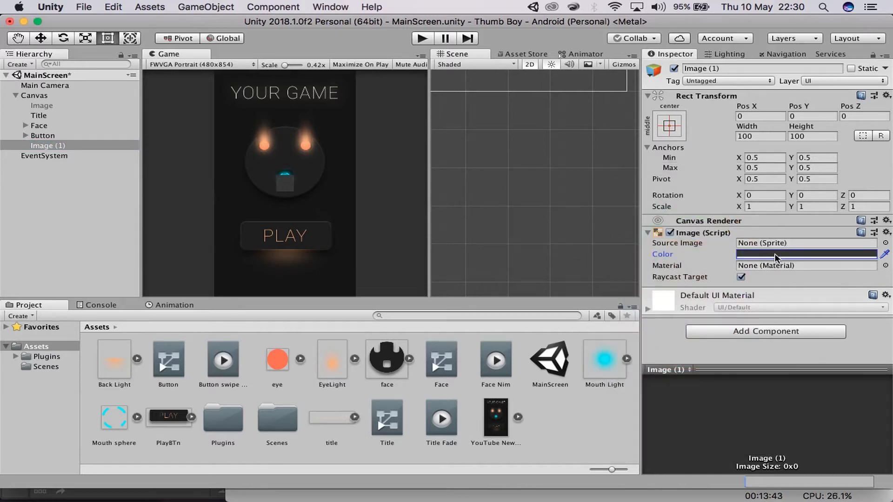
# - Enlarge the new image over the face to about 621 by 482 and move it to about X -2.5, Y 157
pyautogui.click(85, 145)
pyautogui.press('f')
pyautogui.scroll(-5, 497, 232)
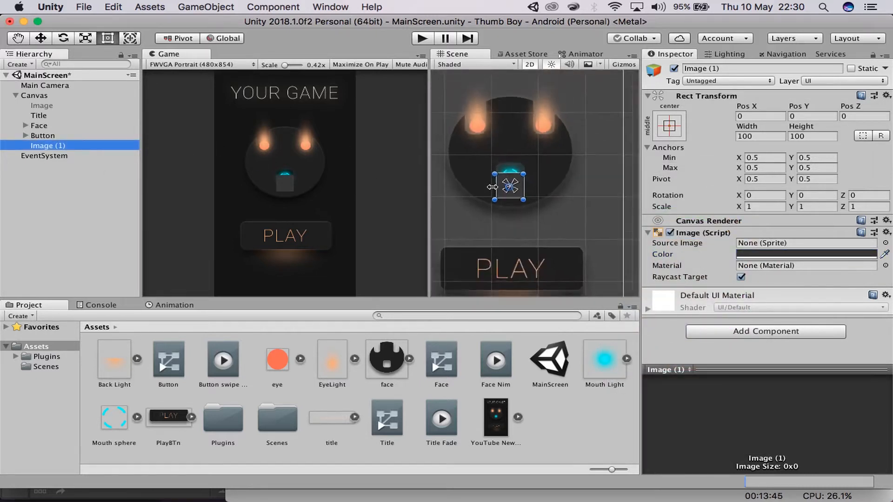
pyautogui.scroll(3, 498, 247)
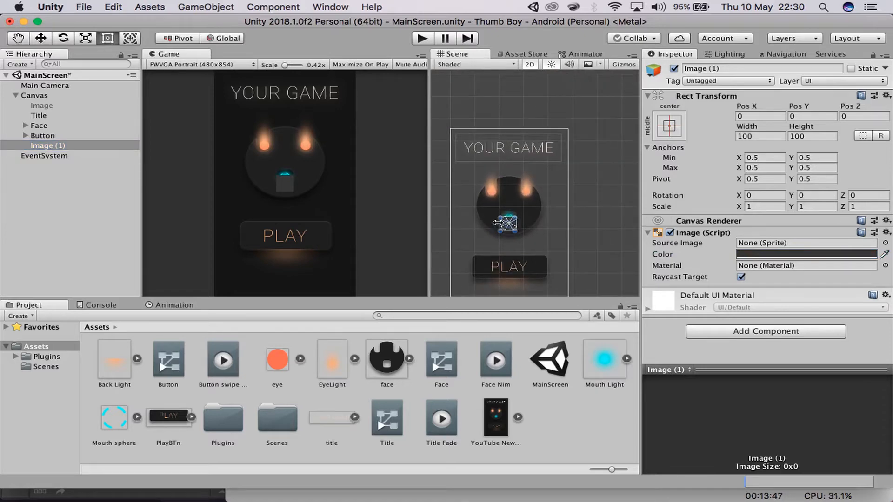
pyautogui.press('super+Tab')
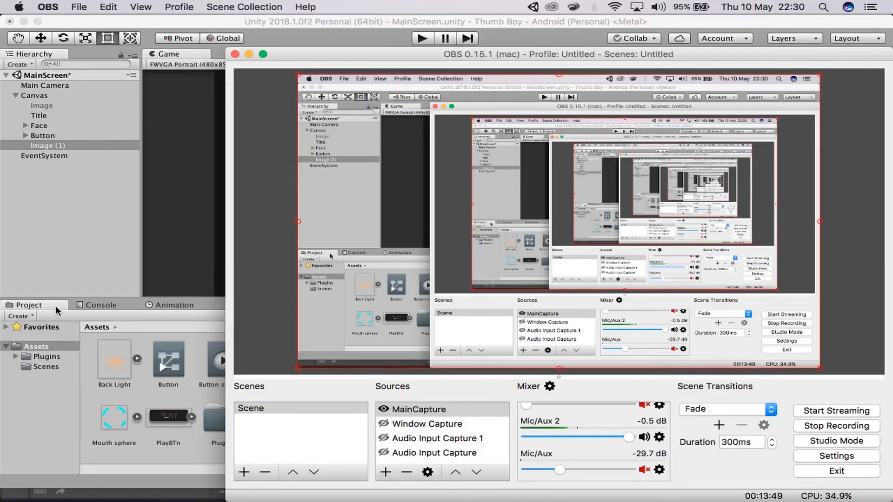
pyautogui.click(58, 254)
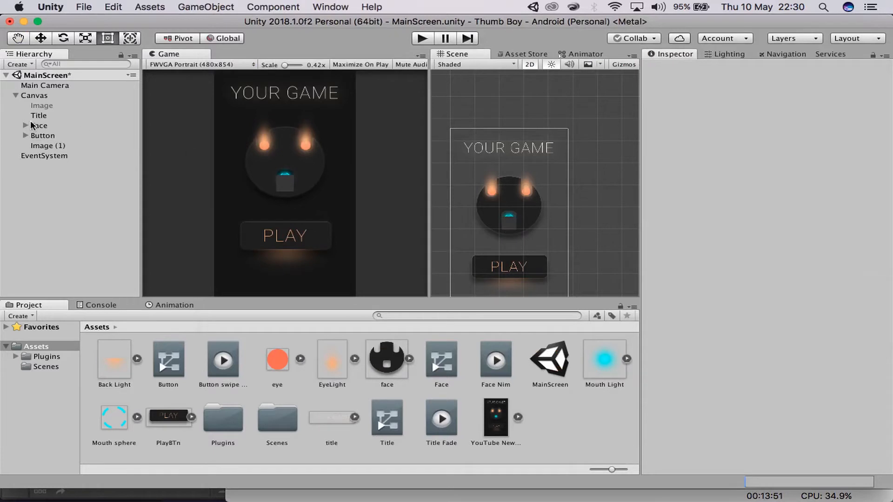
pyautogui.click(47, 146)
pyautogui.scroll(2, 548, 247)
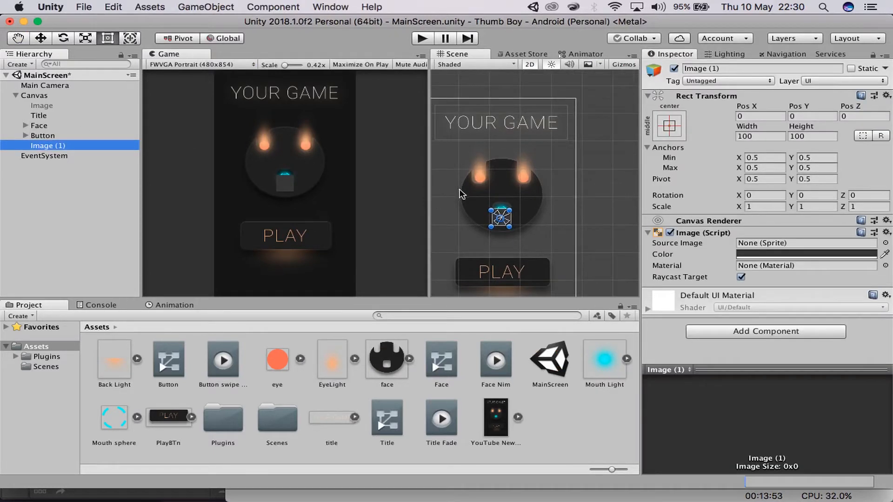
pyautogui.moveTo(487, 205); pyautogui.dragTo(441, 157)
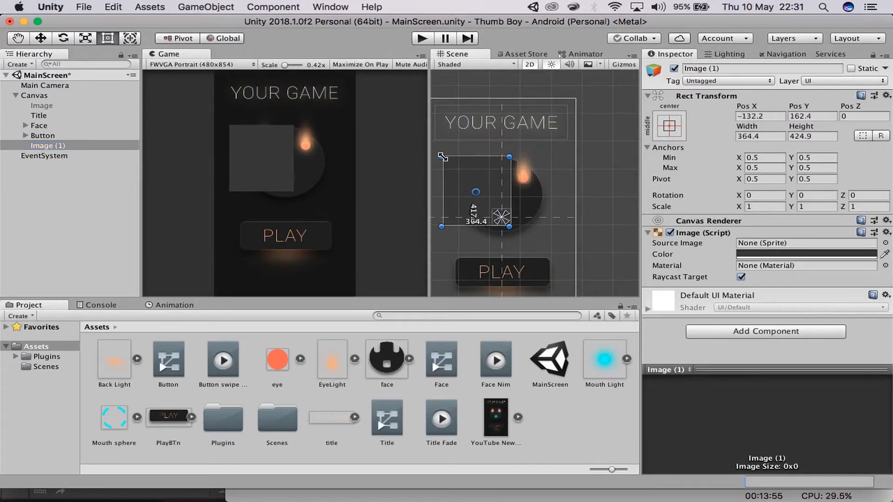
pyautogui.moveTo(508, 227); pyautogui.dragTo(556, 238)
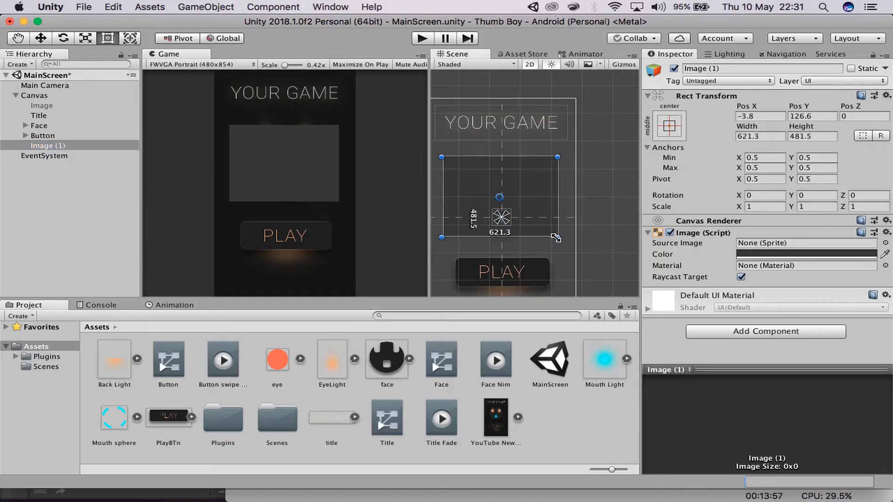
pyautogui.moveTo(548, 195); pyautogui.dragTo(544, 189)
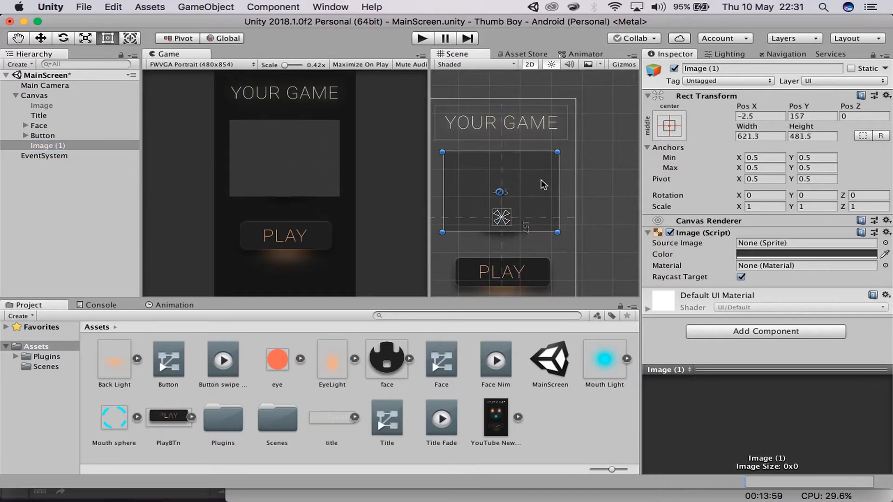
# - Extend the covering image's lower edge to a height of about 542 so it hides the whole face
pyautogui.click(516, 241)
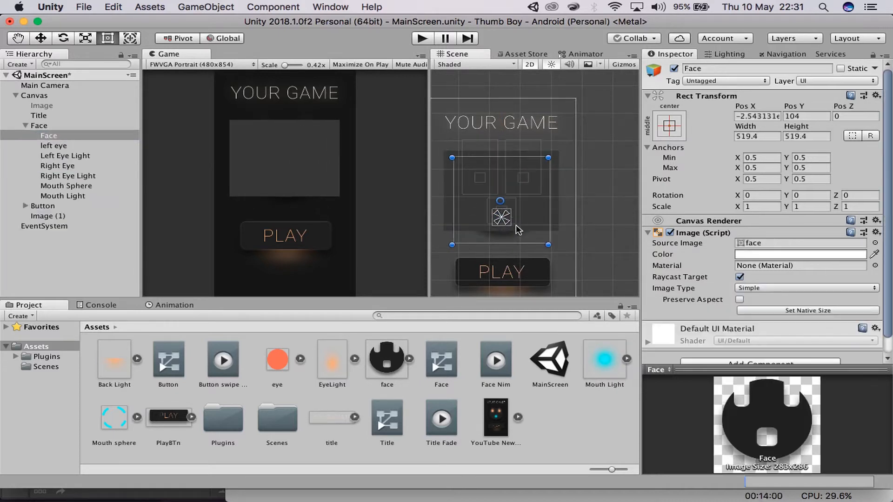
pyautogui.click(560, 226)
pyautogui.click(506, 228)
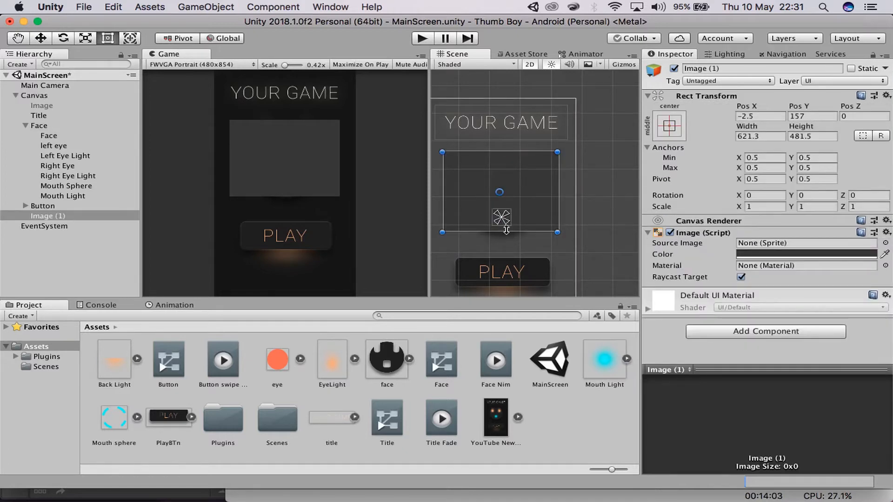
pyautogui.moveTo(506, 230); pyautogui.dragTo(507, 241)
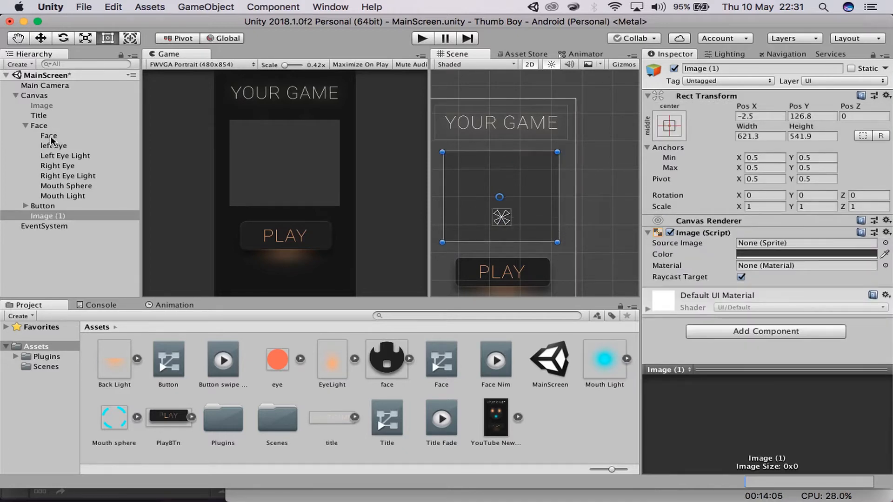
# - Match the covering image's colour to the Main Camera's background by copying its hexadecimal value 151515
pyautogui.click(47, 86)
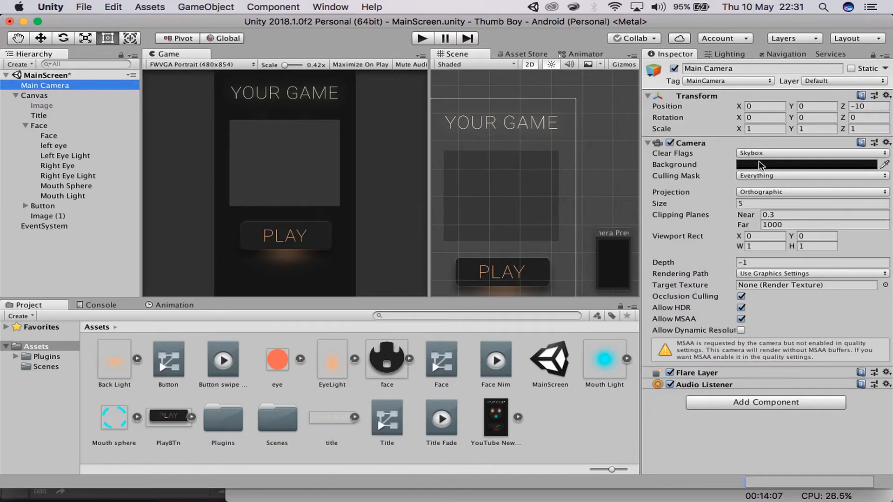
pyautogui.click(760, 165)
pyautogui.click(752, 428)
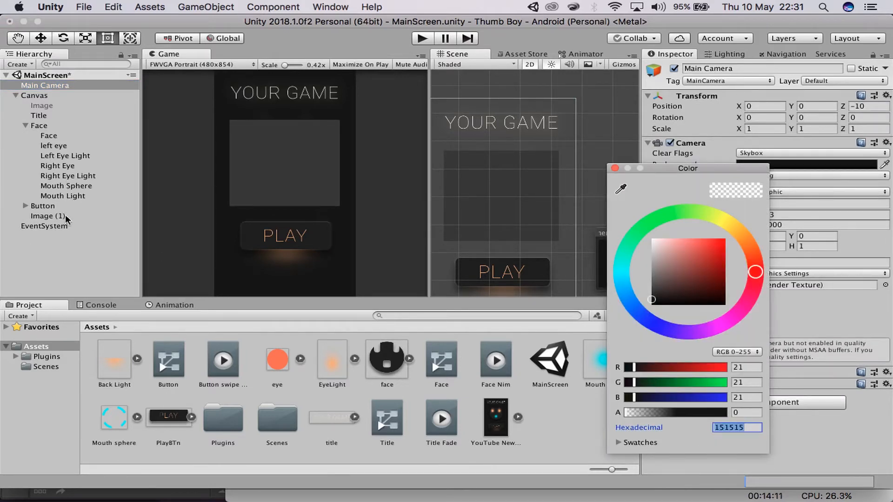
pyautogui.click(270, 192)
pyautogui.click(48, 216)
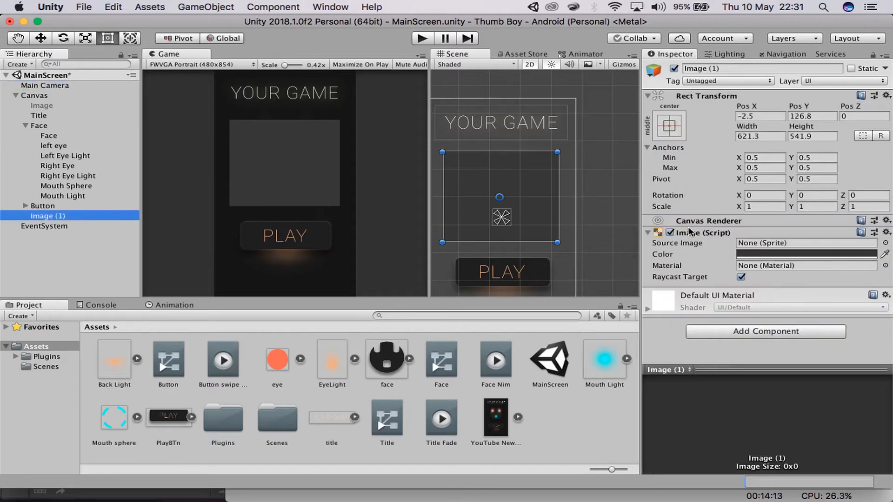
pyautogui.click(778, 253)
pyautogui.click(743, 426)
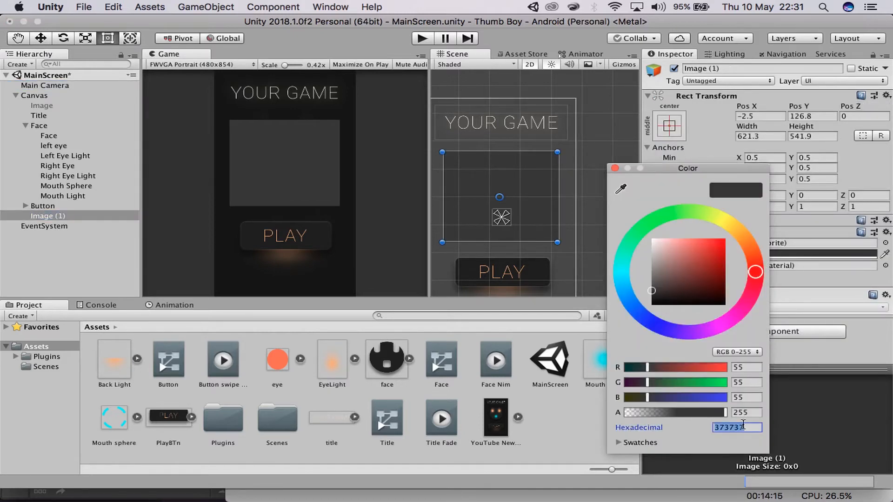
pyautogui.write('151515')
pyautogui.click(615, 168)
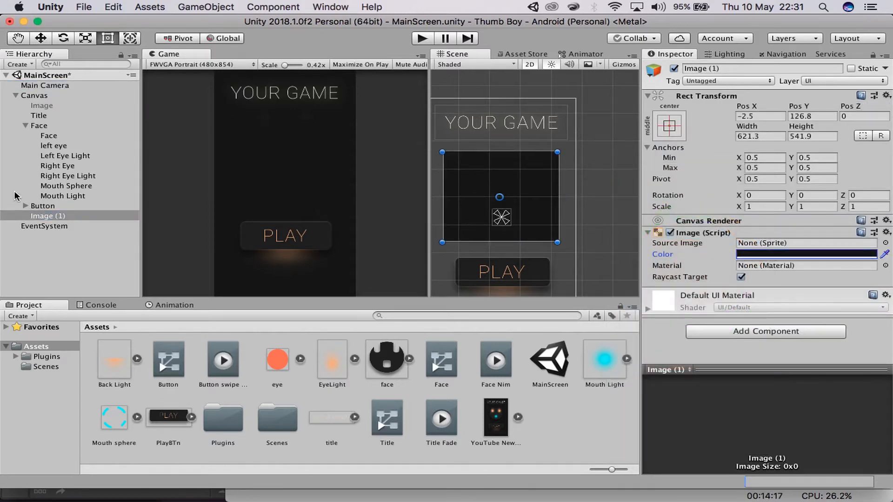
# - Rename the covering image as "face Hider"
pyautogui.click(762, 70)
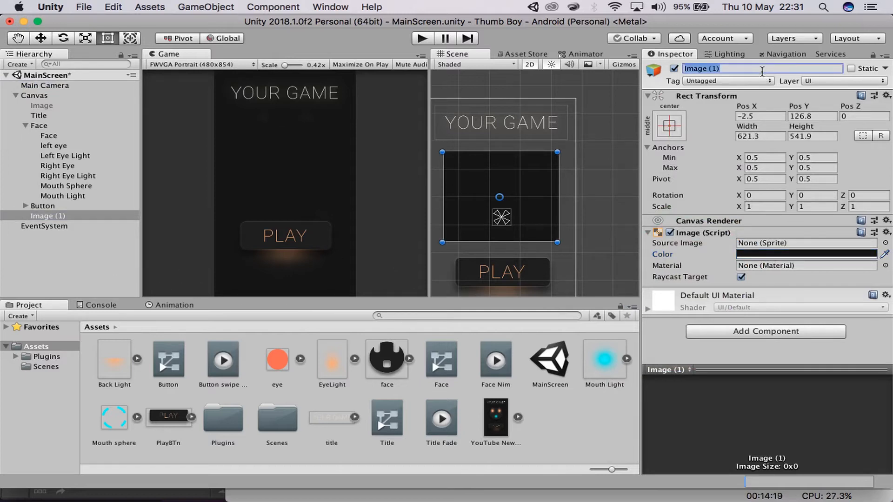
pyautogui.write('face H')
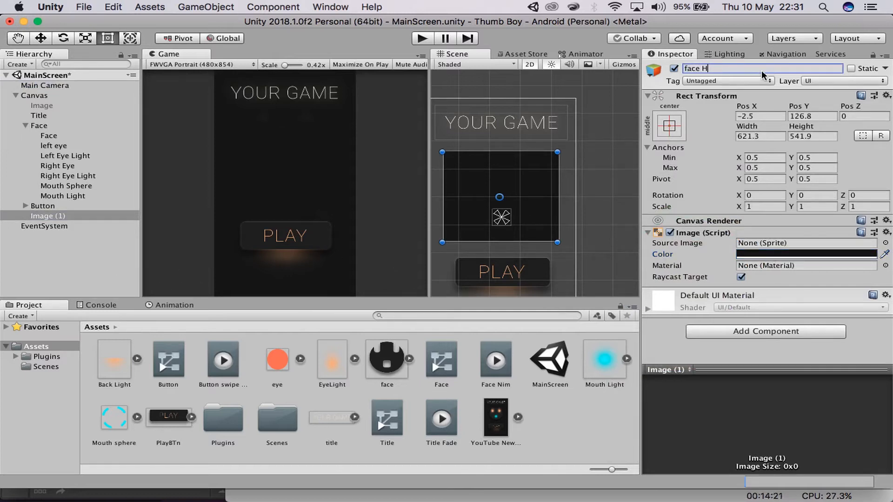
pyautogui.write('ider')
pyautogui.press('Return')
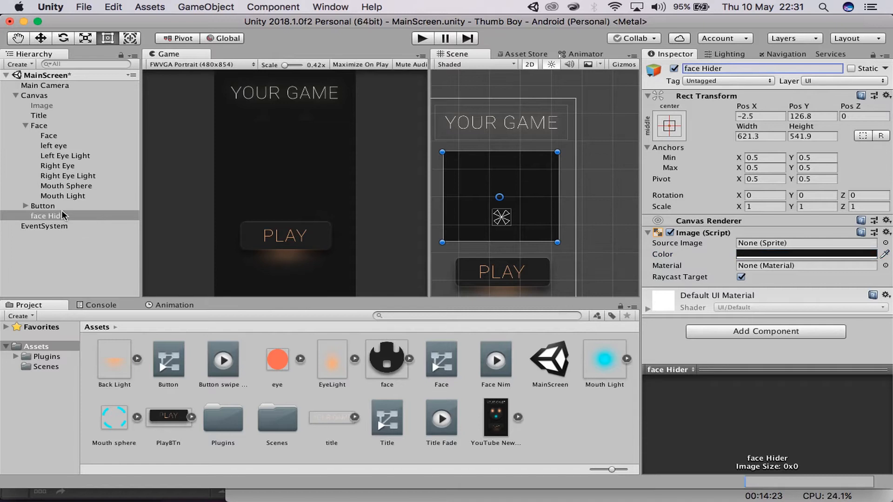
# - Create an animation clip named "face hider reveal" for the face Hider, saved in Assets
pyautogui.click(180, 305)
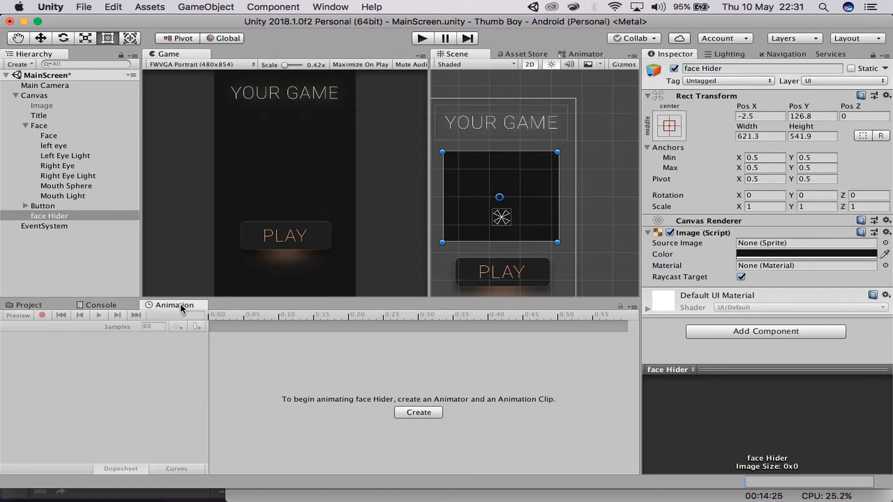
pyautogui.click(417, 416)
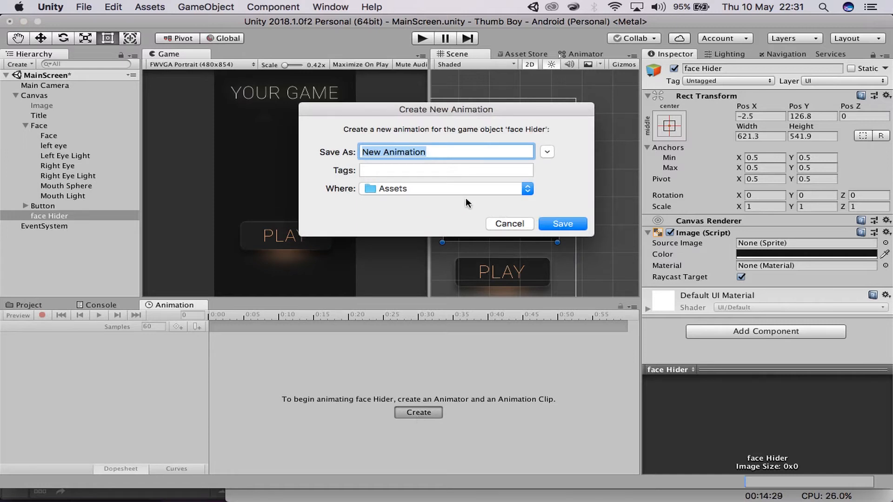
pyautogui.write('face hide')
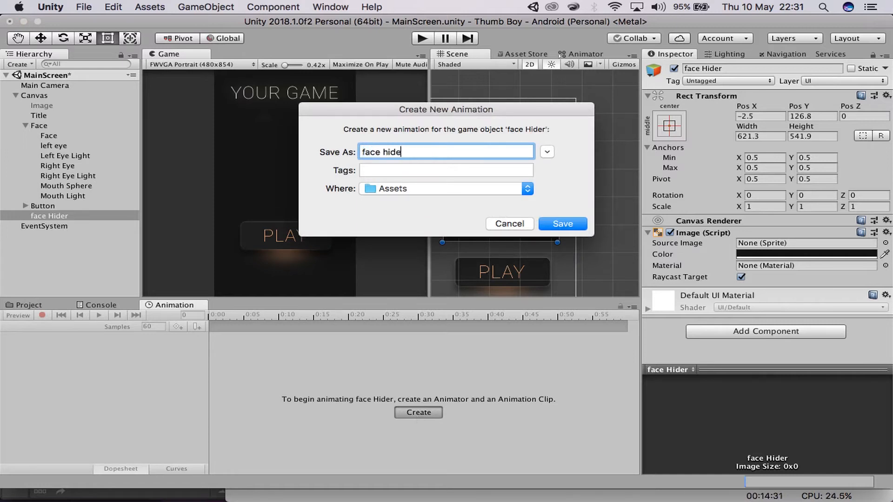
pyautogui.write('r real')
pyautogui.write('eal')
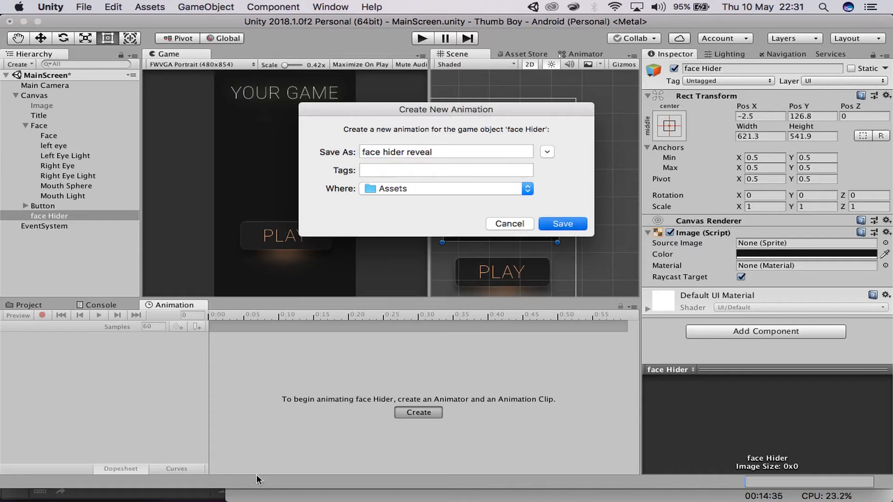
pyautogui.press('Return')
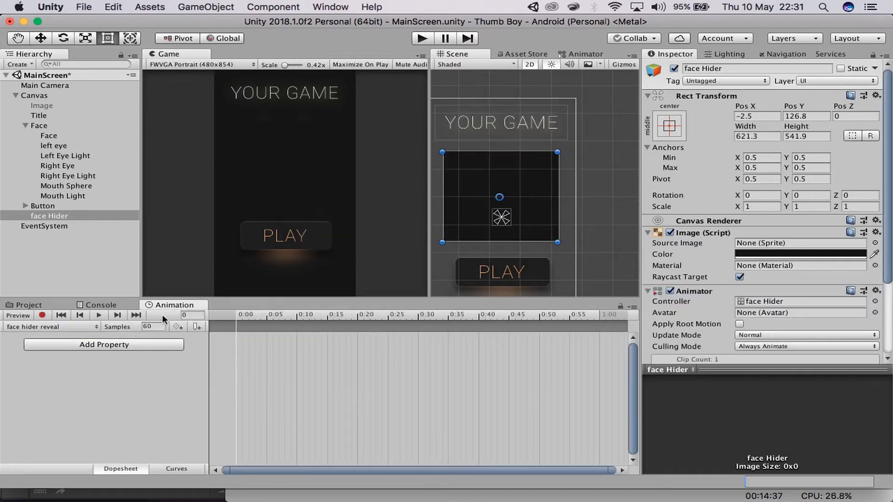
# - Start recording the face hider reveal clip and keyframe the face Hider's colour alpha at 255 on frame 0
pyautogui.click(31, 315)
pyautogui.click(43, 315)
pyautogui.click(758, 253)
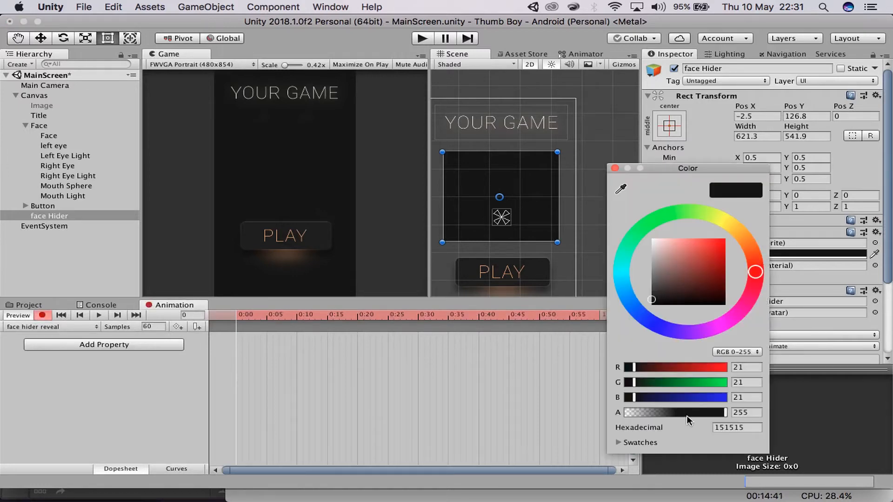
pyautogui.click(614, 168)
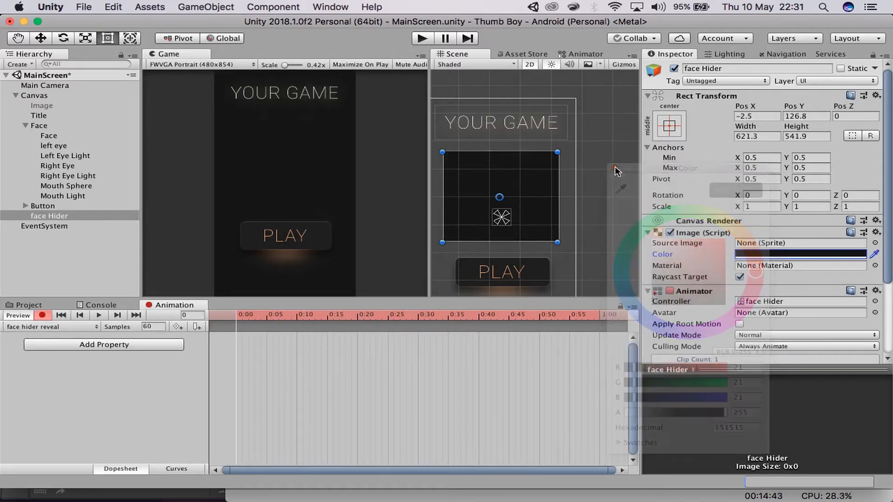
pyautogui.click(784, 258)
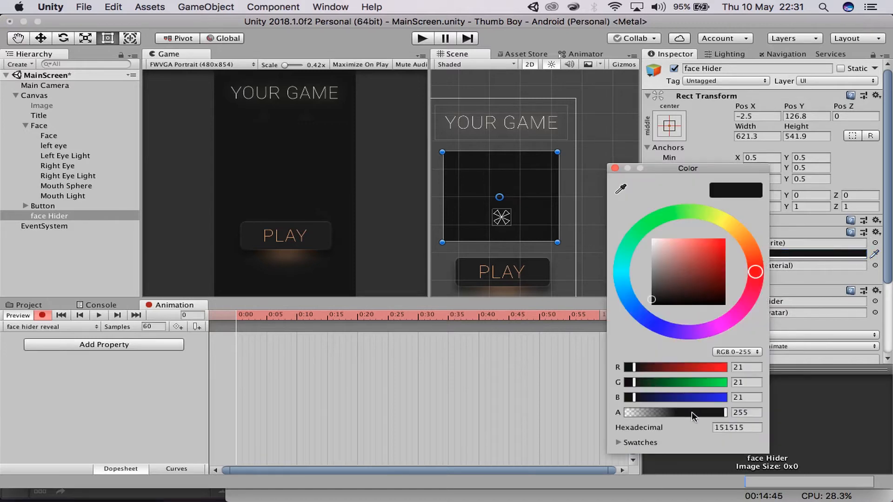
pyautogui.moveTo(691, 413); pyautogui.dragTo(727, 413)
pyautogui.click(614, 169)
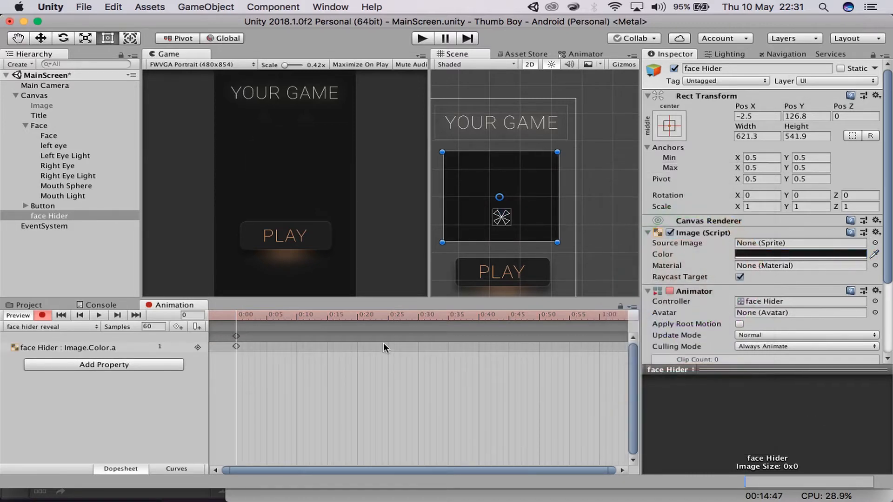
# - Keyframe the face Hider's colour alpha at 0 on frame 30 of the face hider reveal clip
pyautogui.click(419, 316)
pyautogui.click(745, 253)
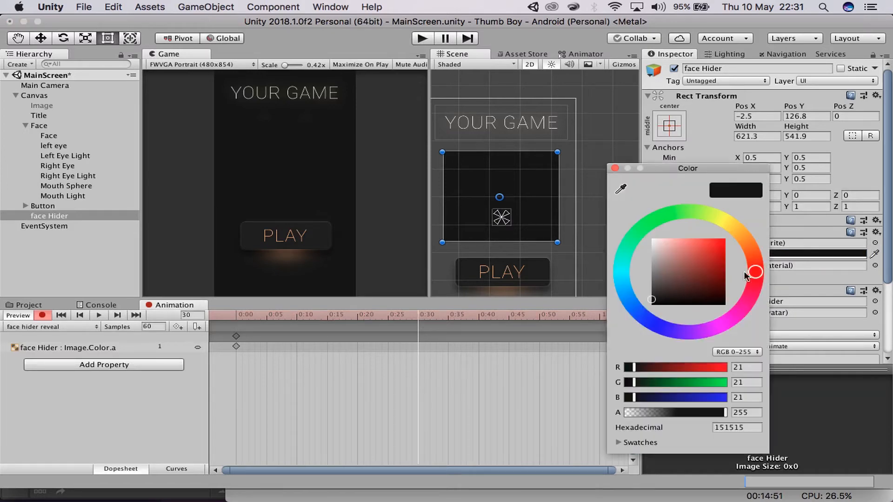
pyautogui.moveTo(677, 414); pyautogui.dragTo(511, 414)
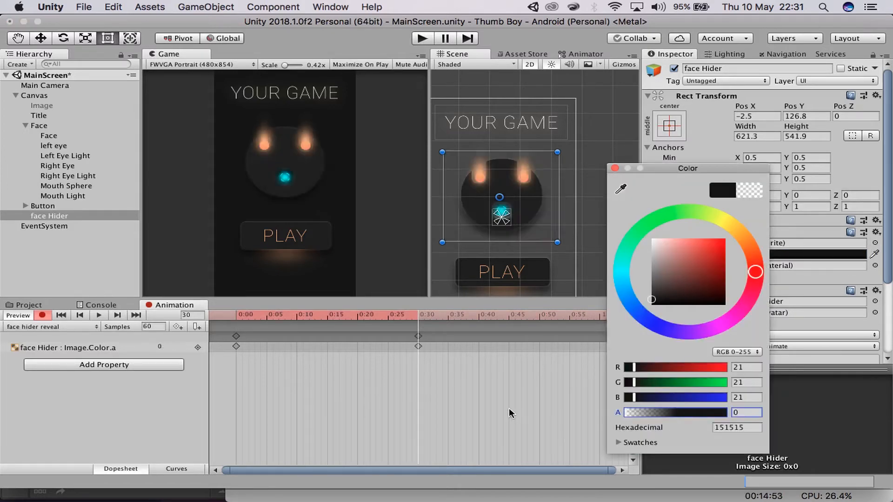
pyautogui.click(615, 168)
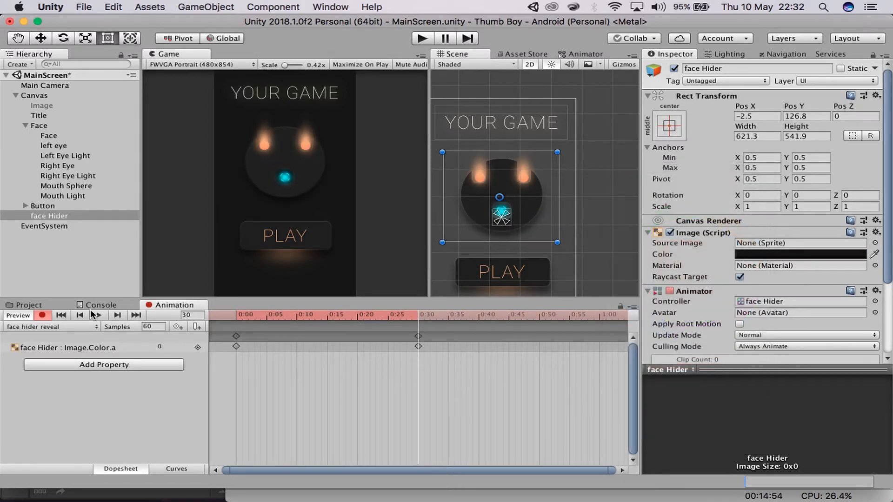
# - Turn off Loop Time for the face hider reveal animation clip in Assets
pyautogui.click(37, 305)
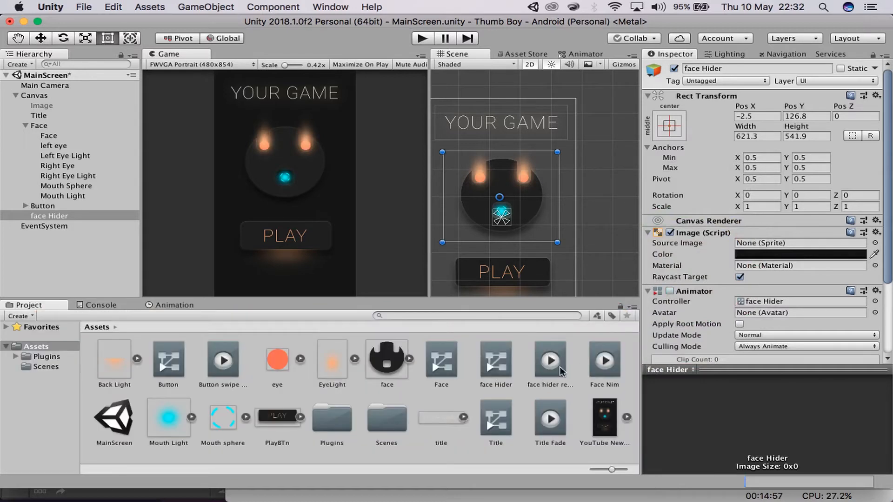
pyautogui.click(551, 418)
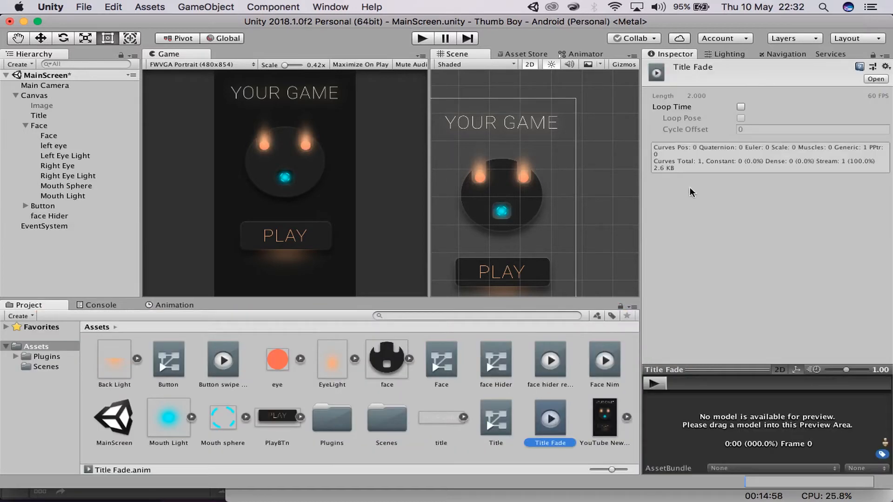
pyautogui.click(602, 361)
pyautogui.click(539, 362)
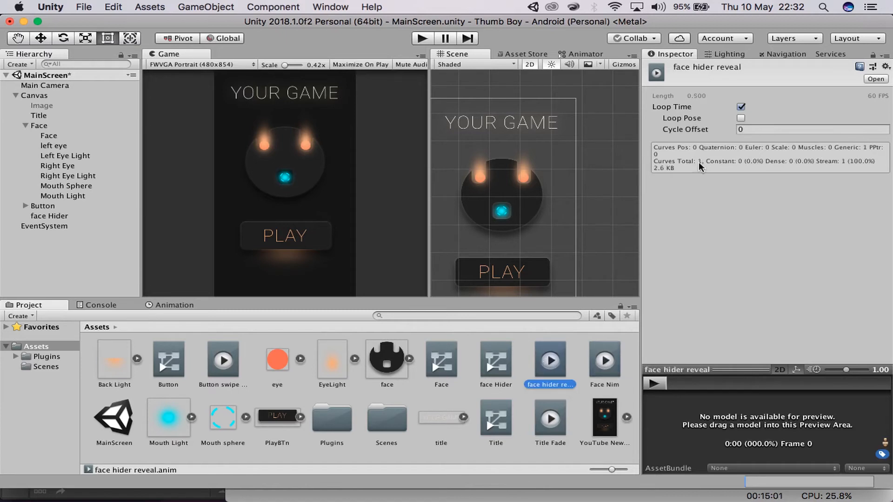
pyautogui.click(740, 108)
# - Play-test the main menu to check the face reveal, select the face Hider and exit play mode
pyautogui.click(422, 39)
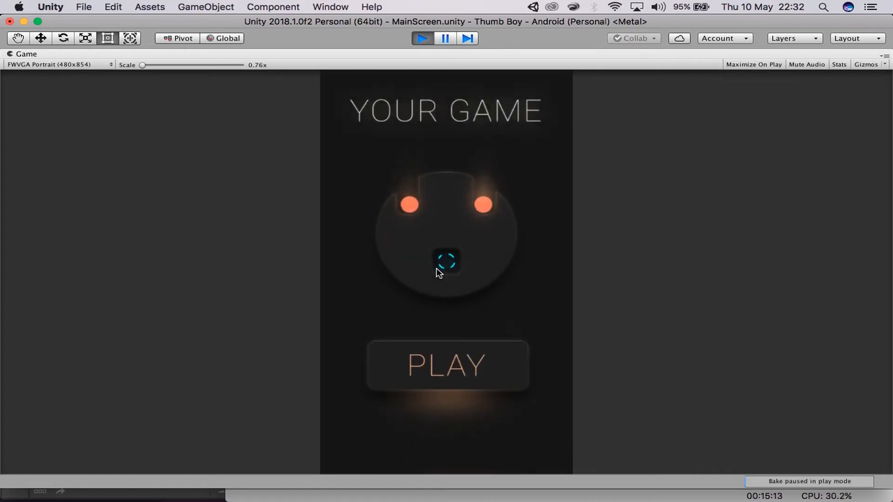
pyautogui.click(422, 39)
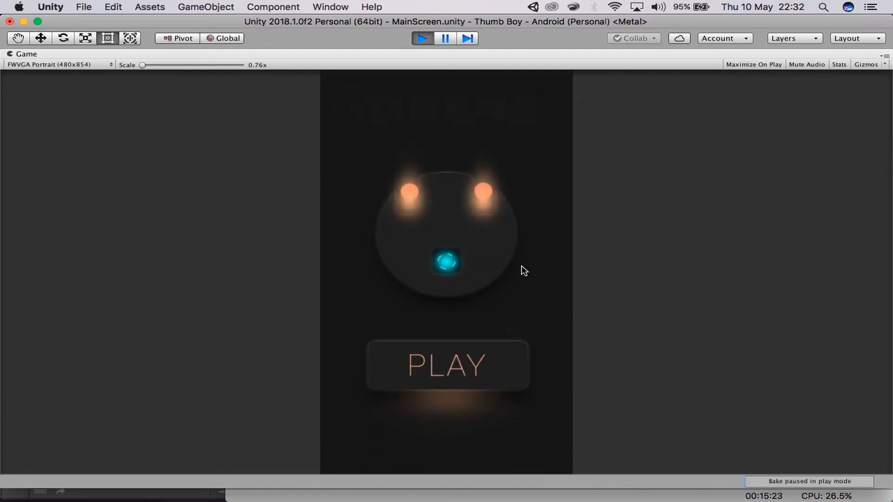
pyautogui.hotkey('shift', 'space')
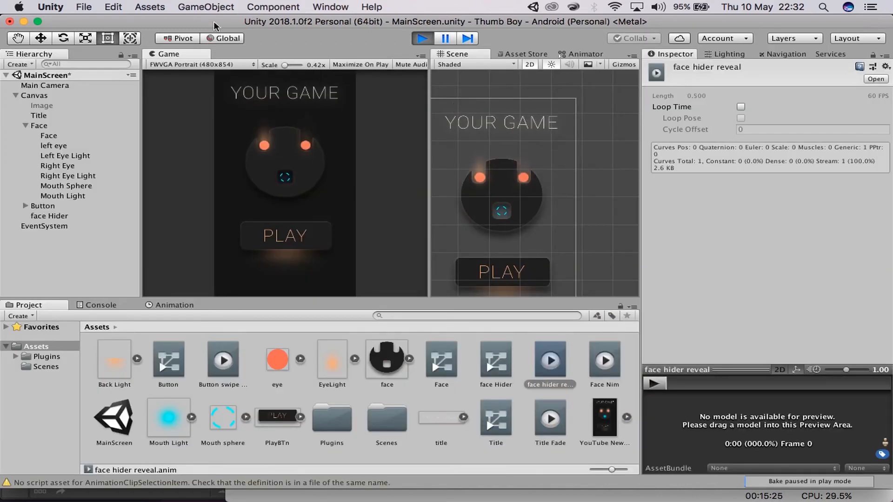
pyautogui.click(57, 216)
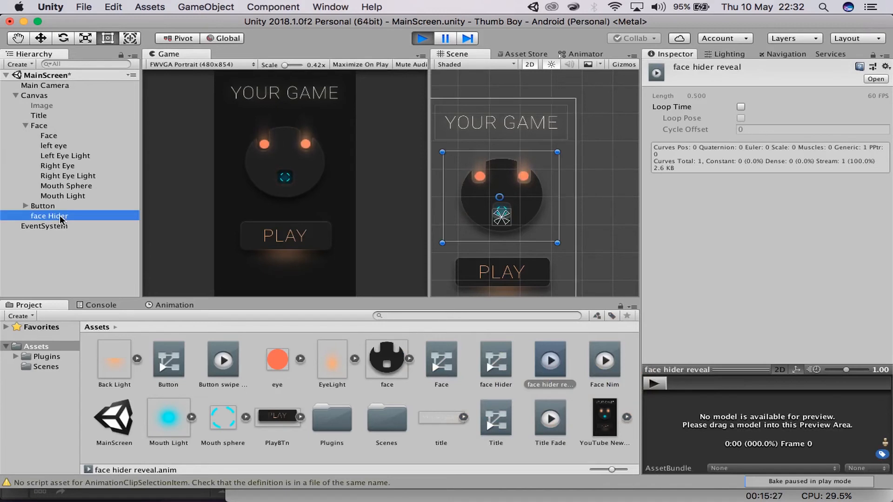
pyautogui.click(416, 41)
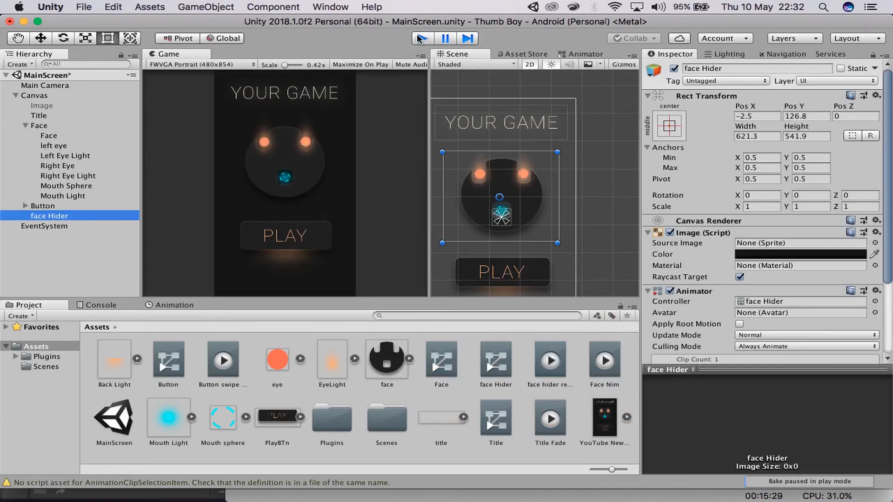
# - Slow the face hider reveal by moving its alpha 0 keyframe to 1:30 on the timeline
pyautogui.click(174, 306)
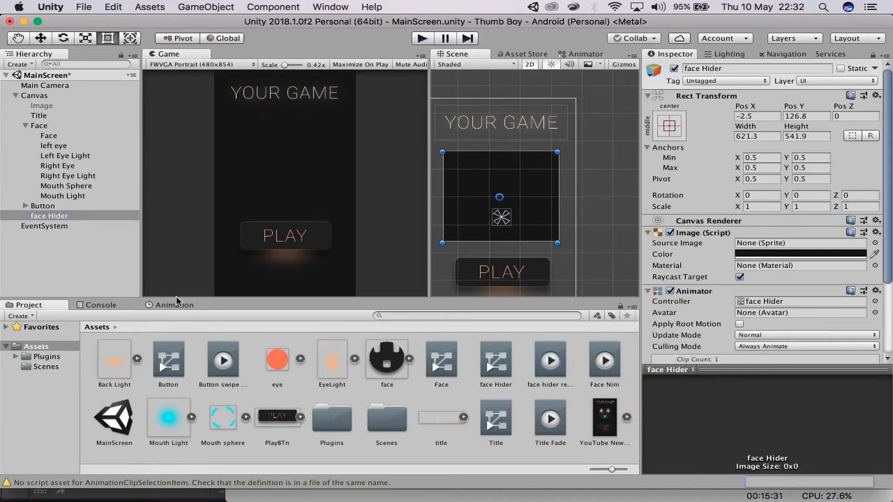
pyautogui.scroll(-5, 604, 392)
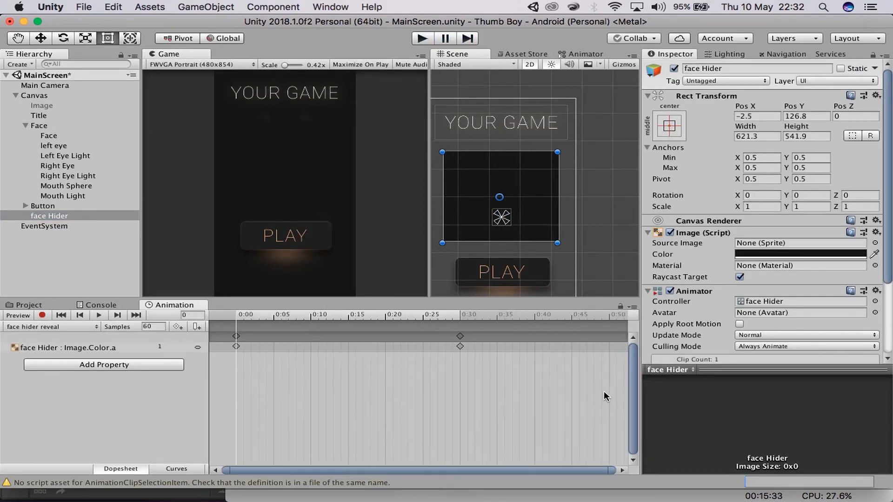
pyautogui.click(42, 315)
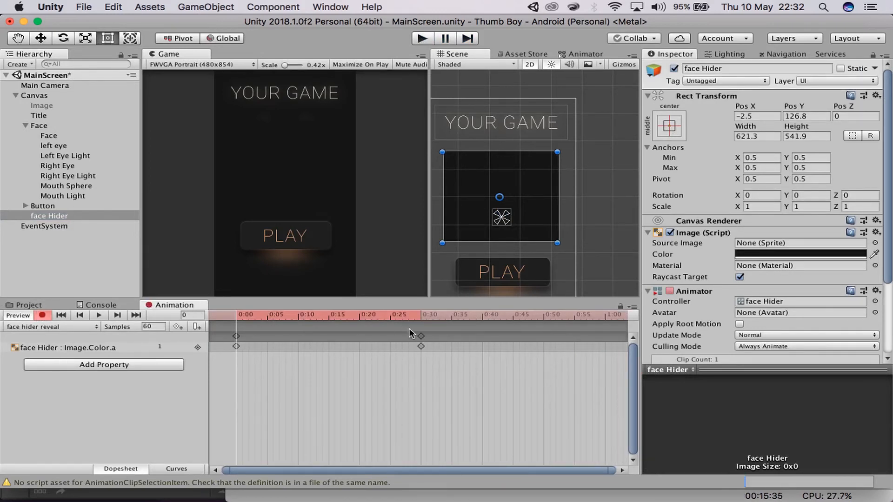
pyautogui.moveTo(397, 337); pyautogui.dragTo(587, 363)
pyautogui.scroll(-5, 587, 363)
pyautogui.click(455, 341)
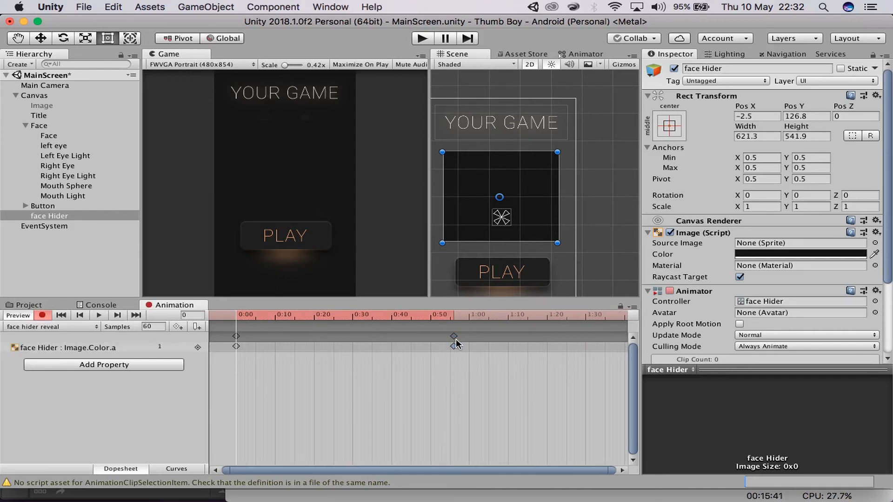
pyautogui.moveTo(453, 361); pyautogui.dragTo(589, 344)
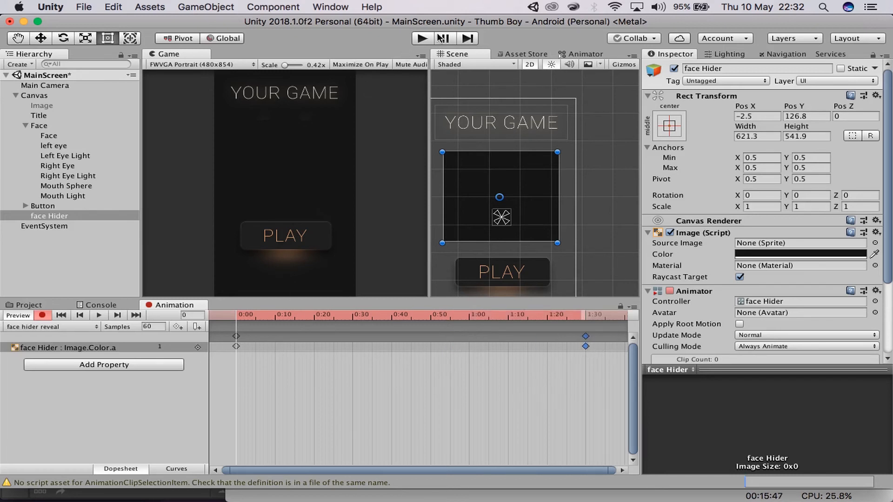
# - Preview the lengthened face hider reveal clip and play-test the whole menu in the enlarged Game view
pyautogui.click(61, 308)
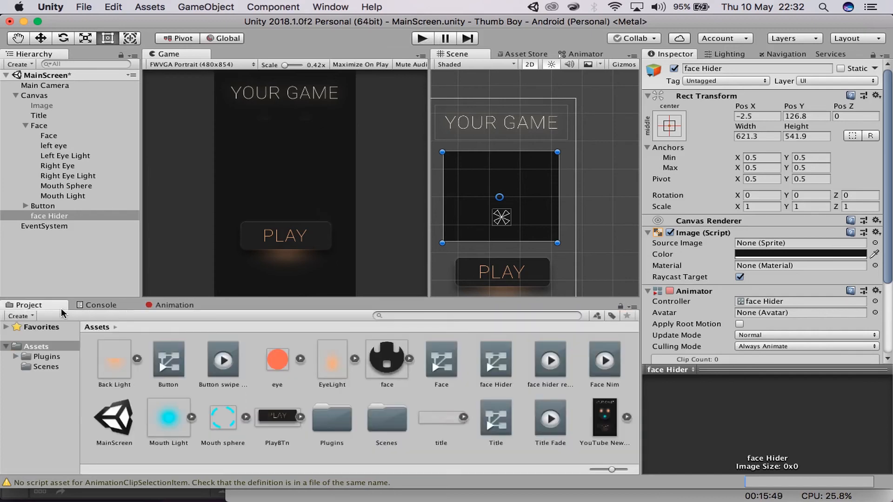
pyautogui.click(161, 303)
pyautogui.click(96, 315)
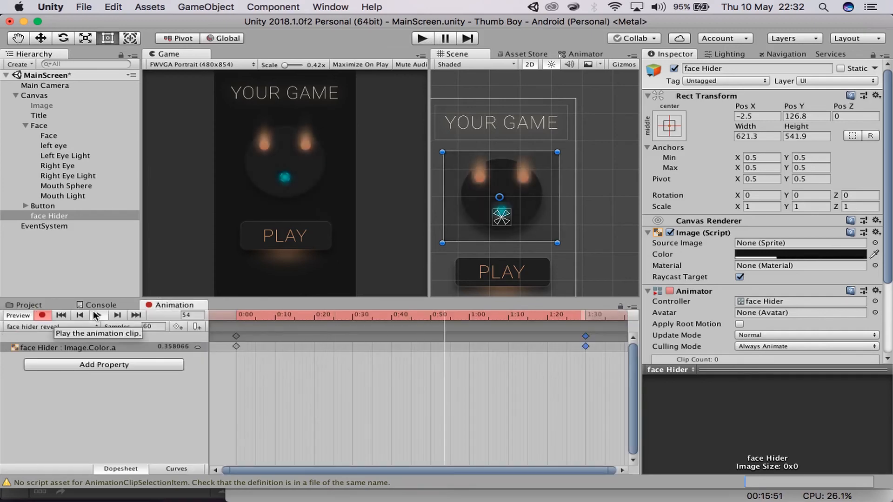
pyautogui.hotkey('shift', 'space')
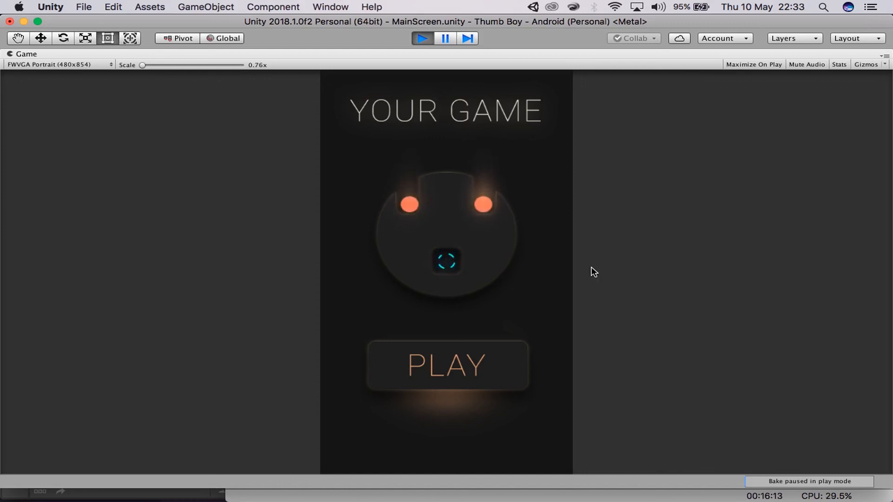
pyautogui.click(420, 39)
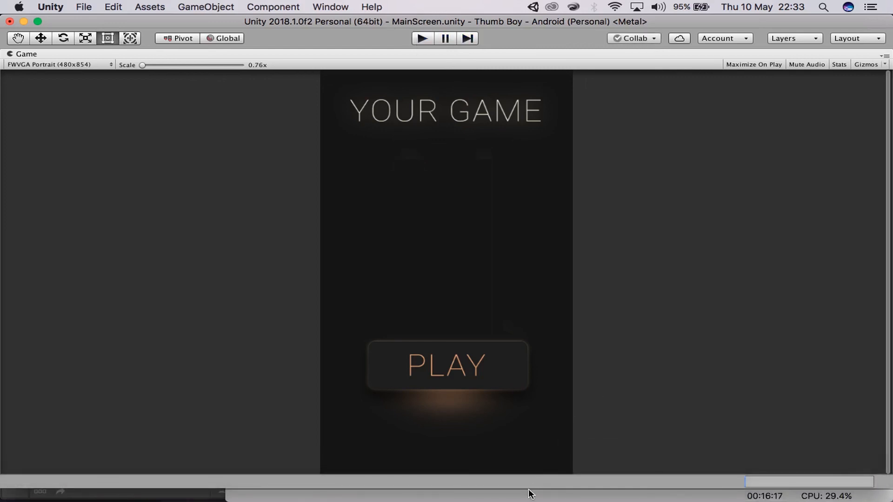